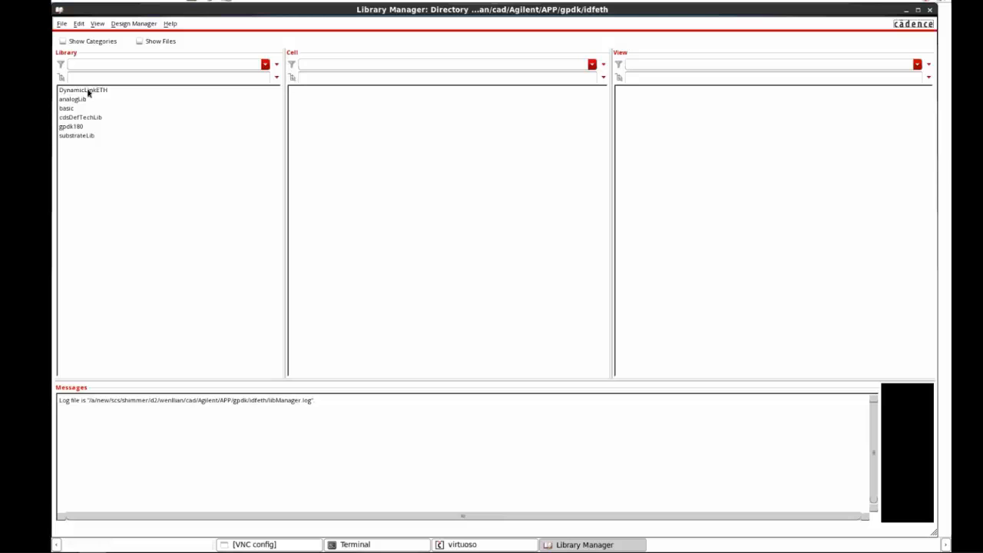
# Step: Open the layout view of the iPmos cell in the DynamicLinkETH library
pyautogui.click(89, 90)
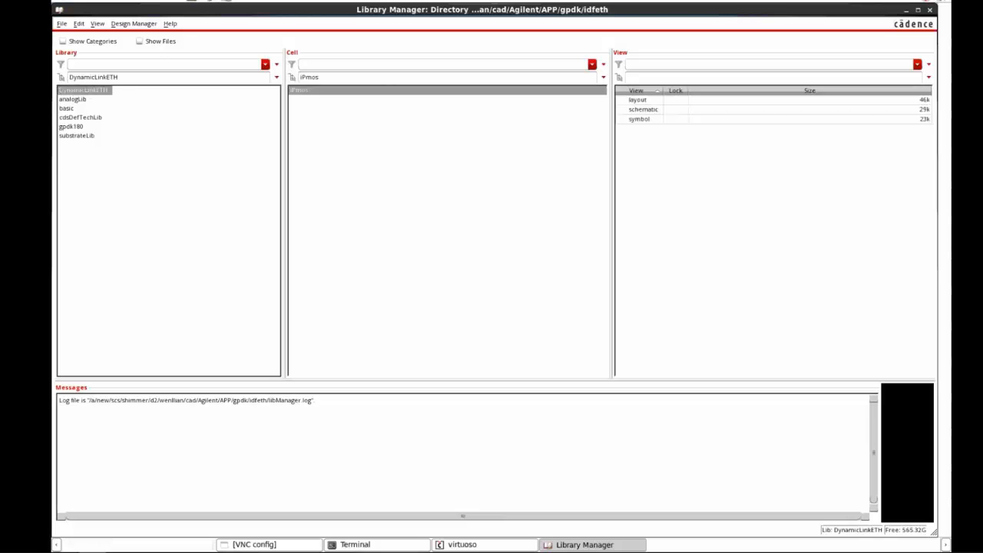
pyautogui.click(637, 100)
pyautogui.rightClick(631, 99)
pyautogui.click(651, 98)
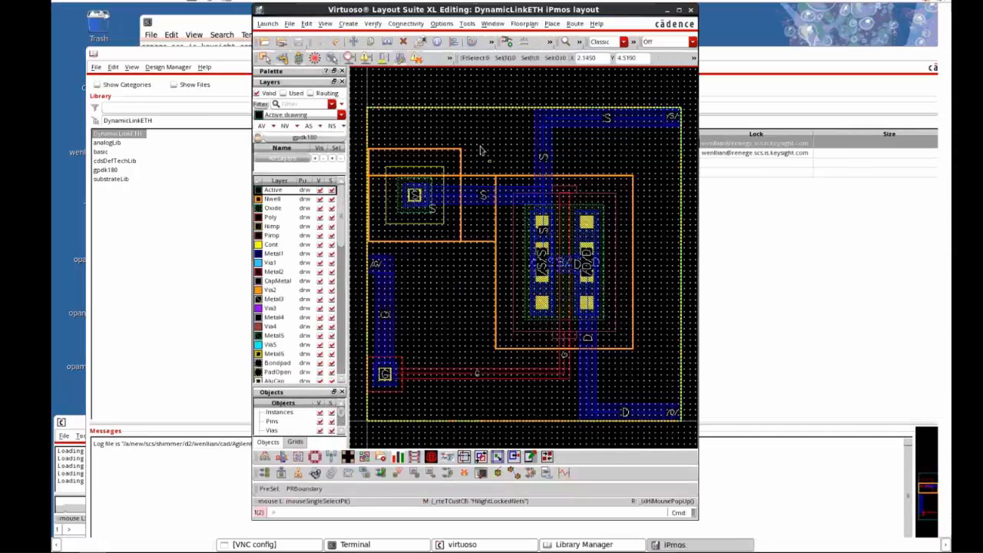
# Step: Save the Express Pcell cache for the gpdk180 library in the Express Pcell Manager and apply the settings
pyautogui.click(469, 26)
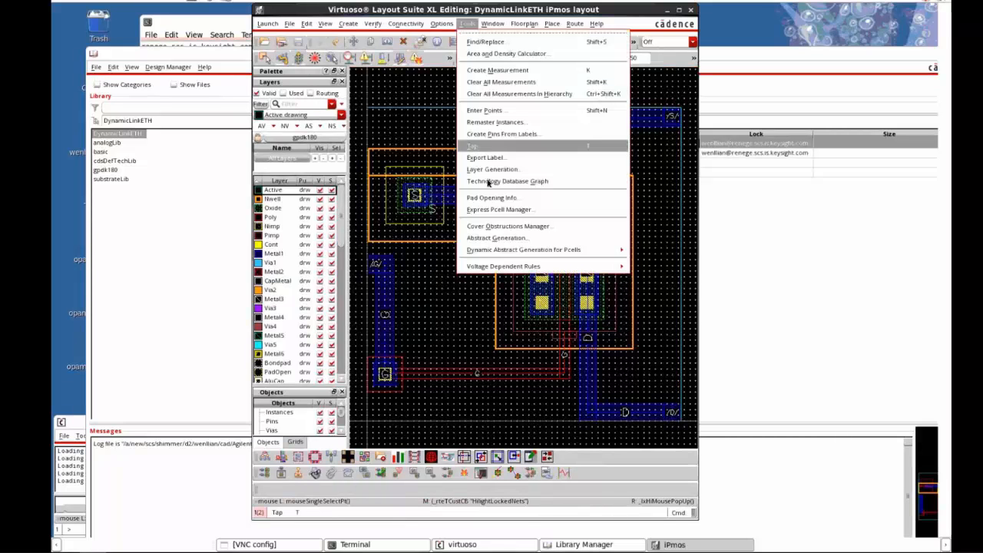
pyautogui.click(488, 210)
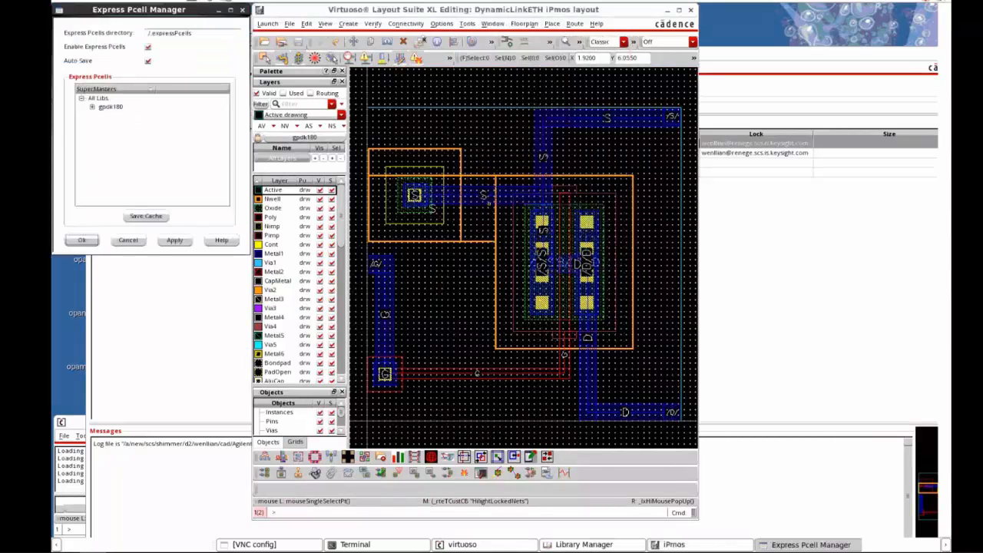
pyautogui.click(92, 108)
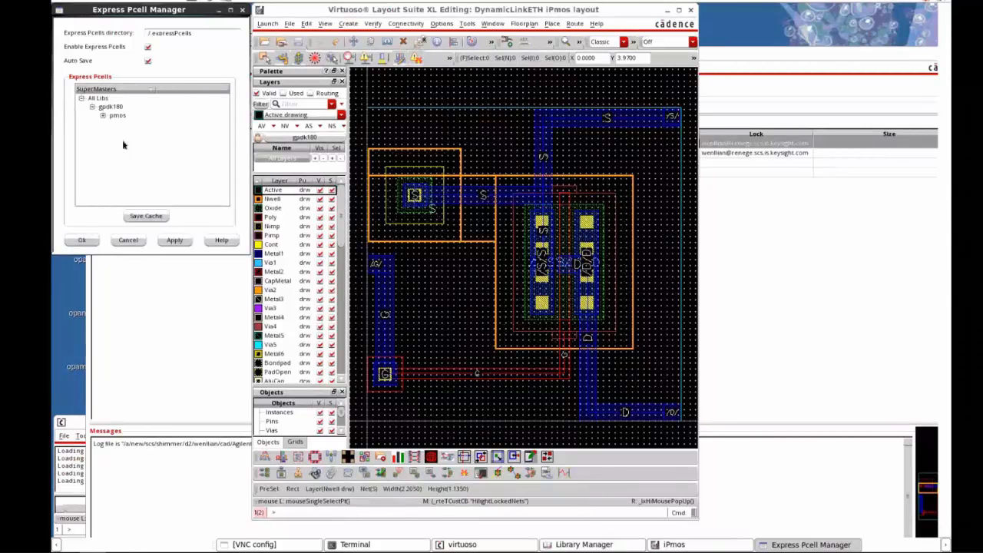
pyautogui.click(137, 218)
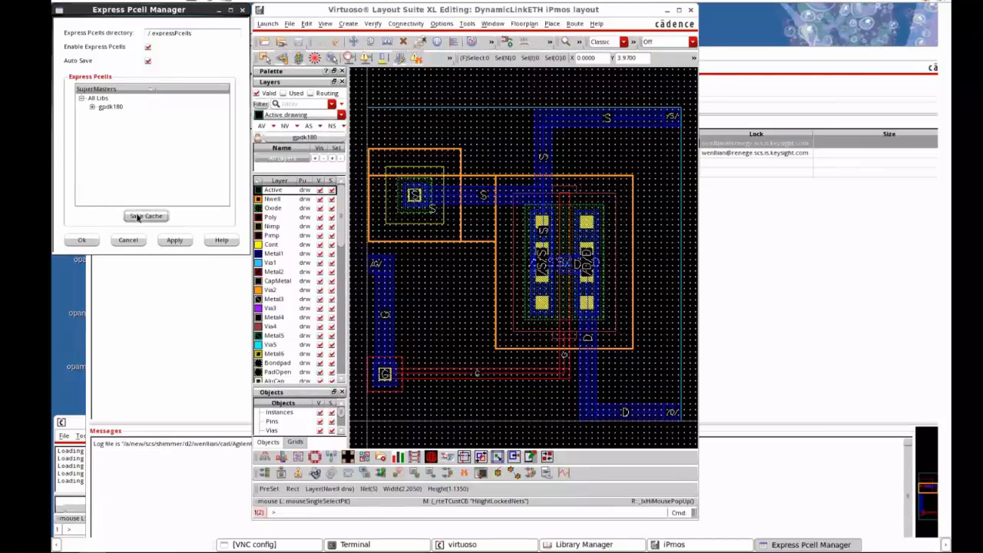
pyautogui.click(173, 243)
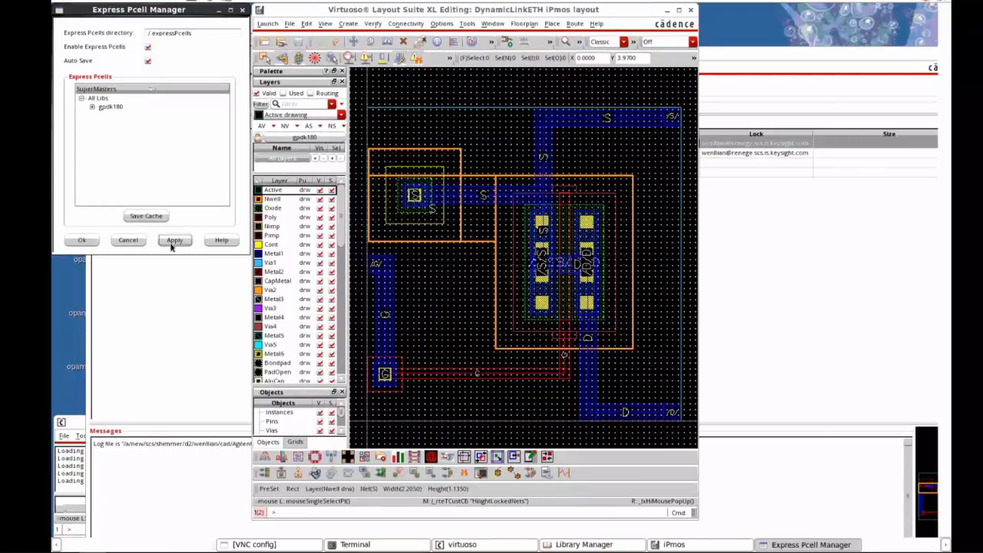
pyautogui.click(80, 241)
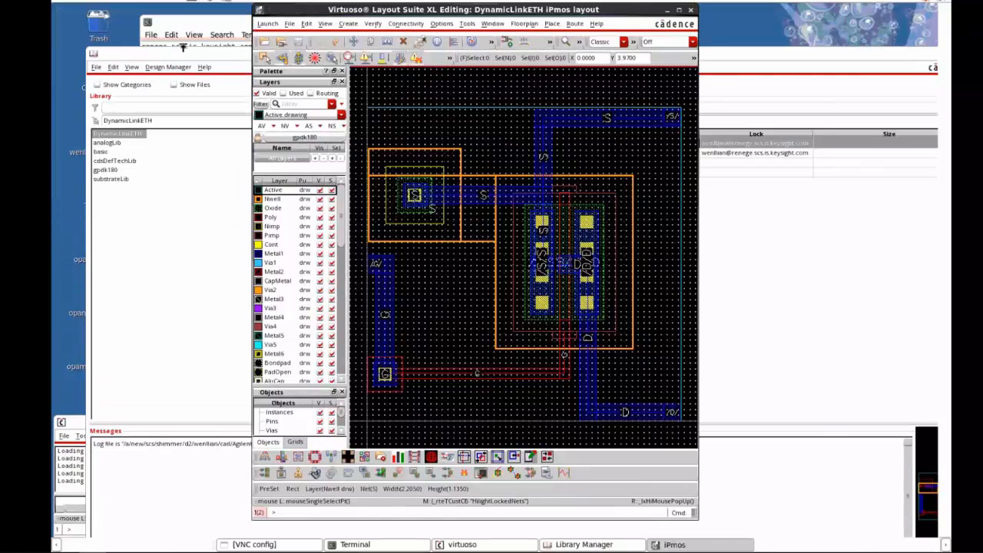
# Step: List all files of the idfeth directory in the terminal with "ll -a", including hidden ones
pyautogui.click(194, 25)
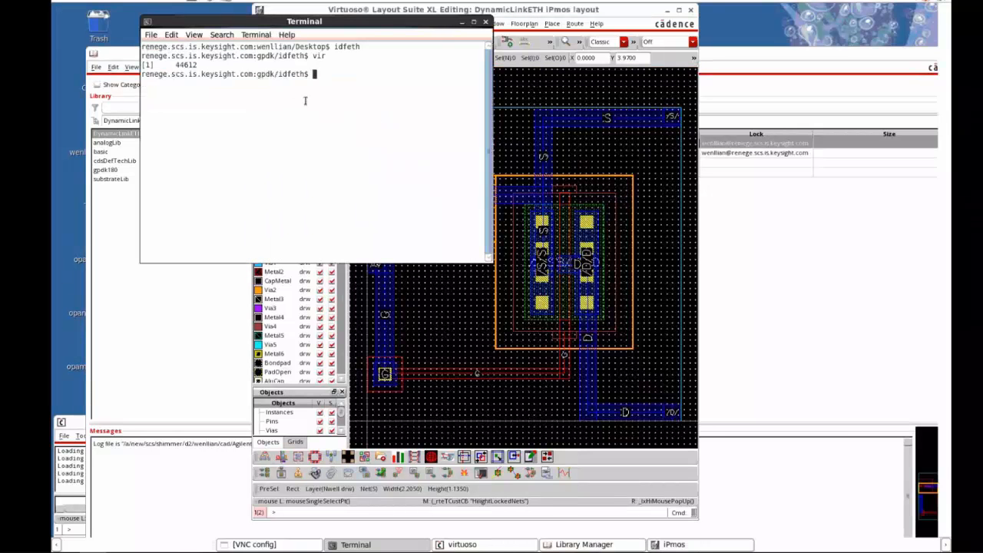
pyautogui.write('ll -a')
pyautogui.press('Return')
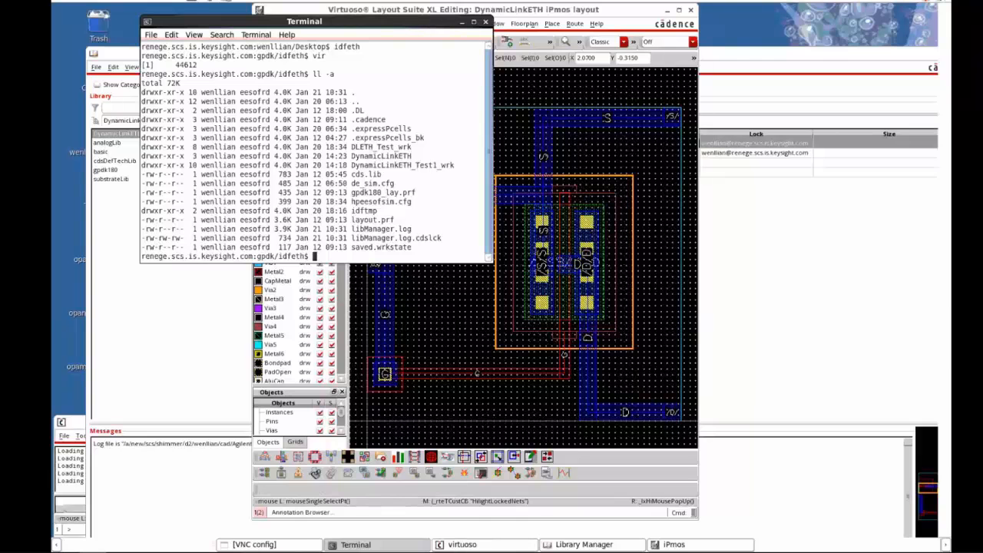
# Step: Open the schematic view of the iPmos cell from the Library Manager and launch ADS Dynamic Link from it
pyautogui.click(584, 544)
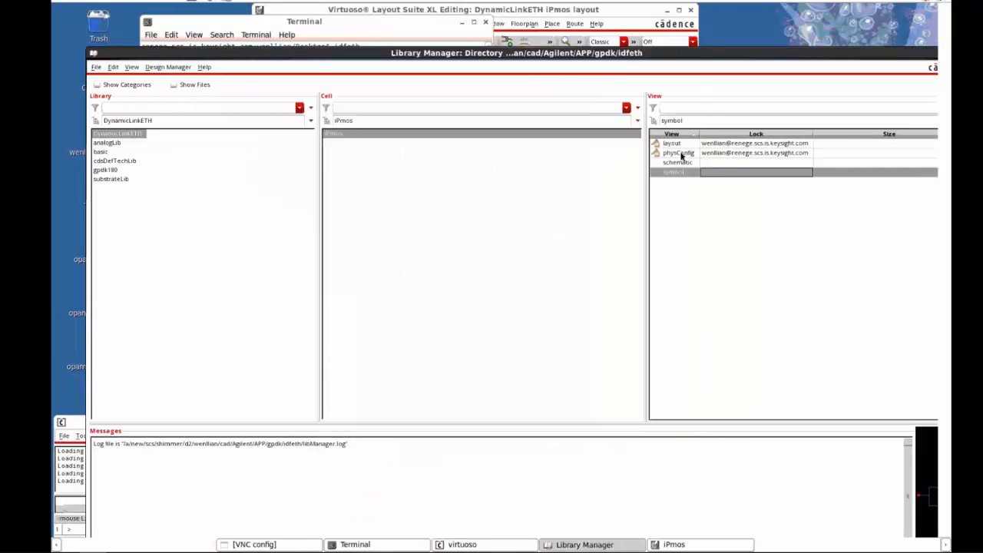
pyautogui.click(684, 162)
pyautogui.rightClick(685, 163)
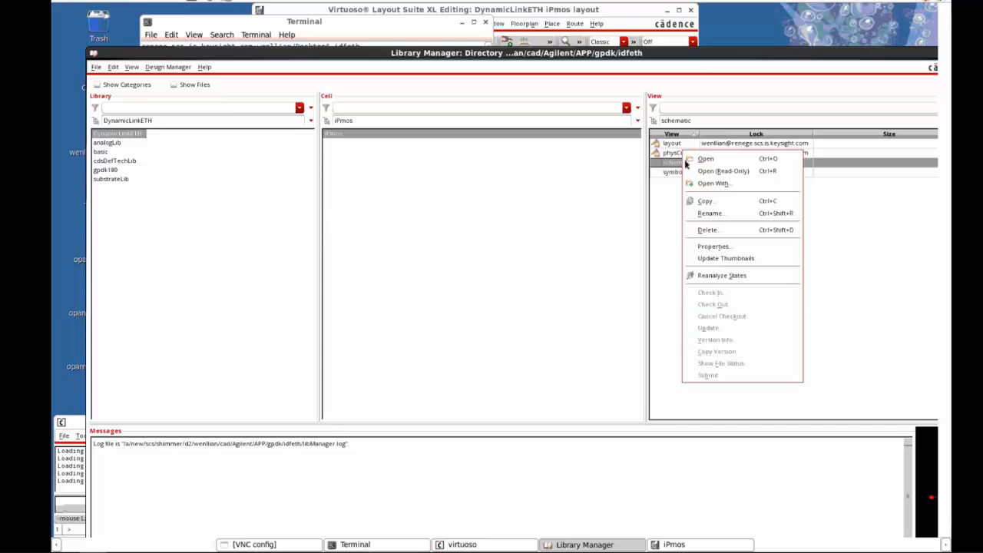
pyautogui.click(697, 159)
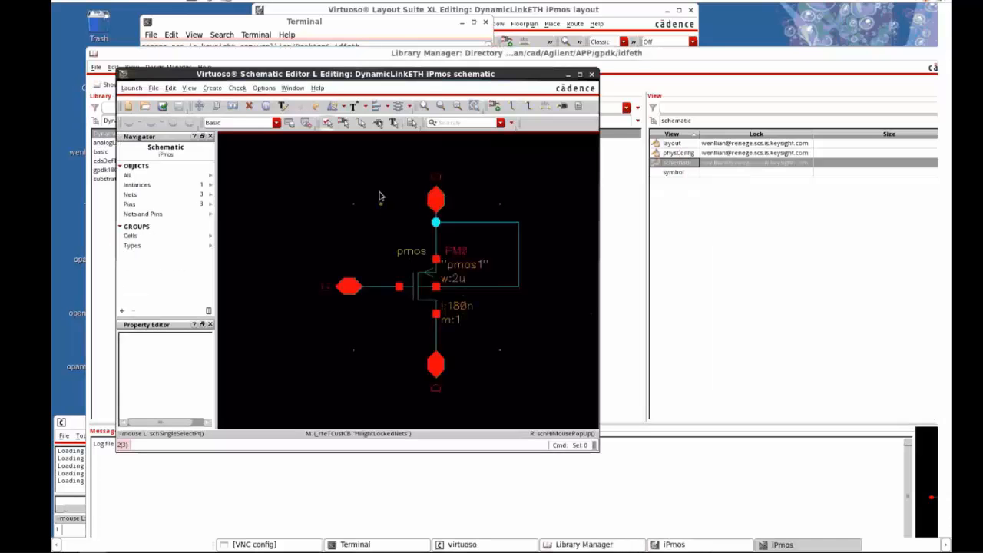
pyautogui.click(130, 87)
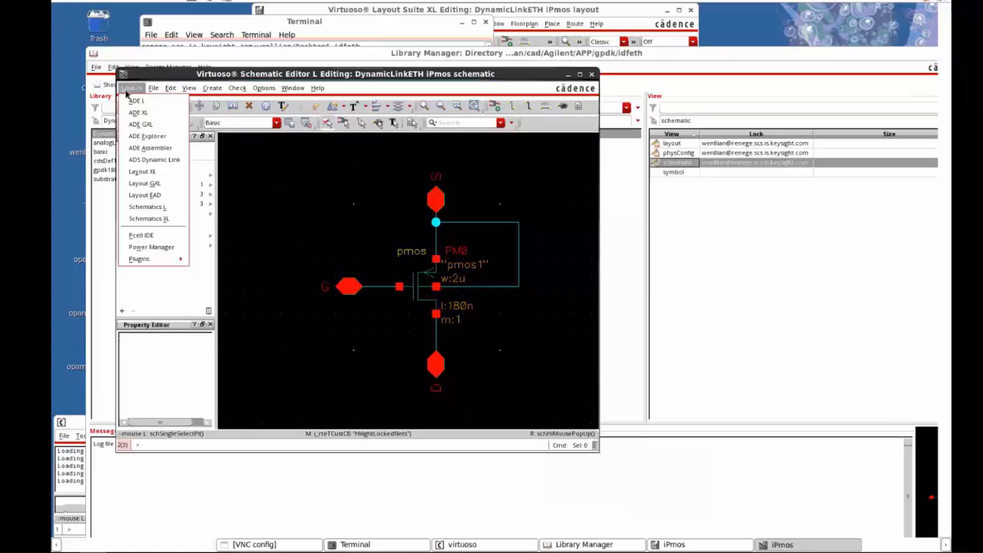
pyautogui.click(145, 159)
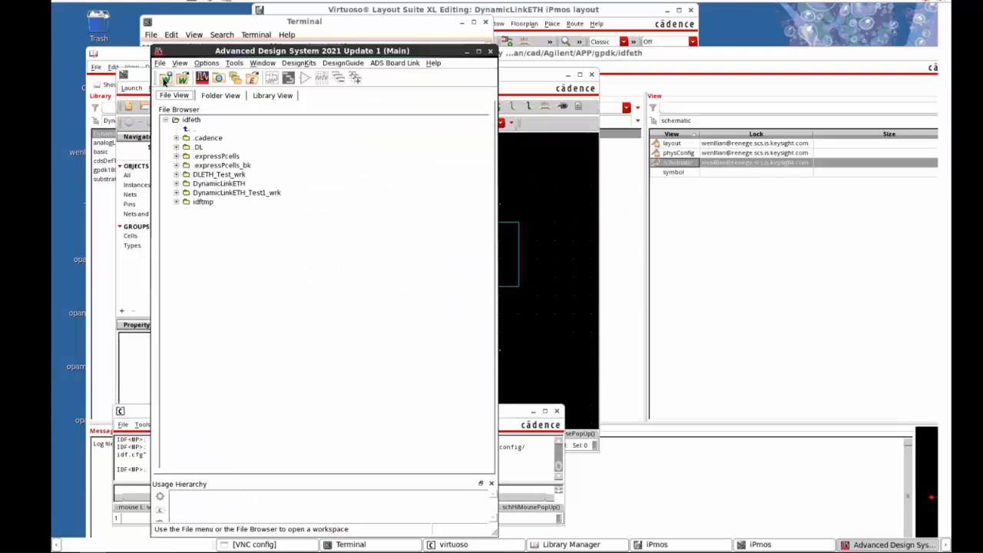
# Step: Create a new ADS workspace named Demo_wrk in the idfeth directory, with the library Demo_lib
pyautogui.click(164, 80)
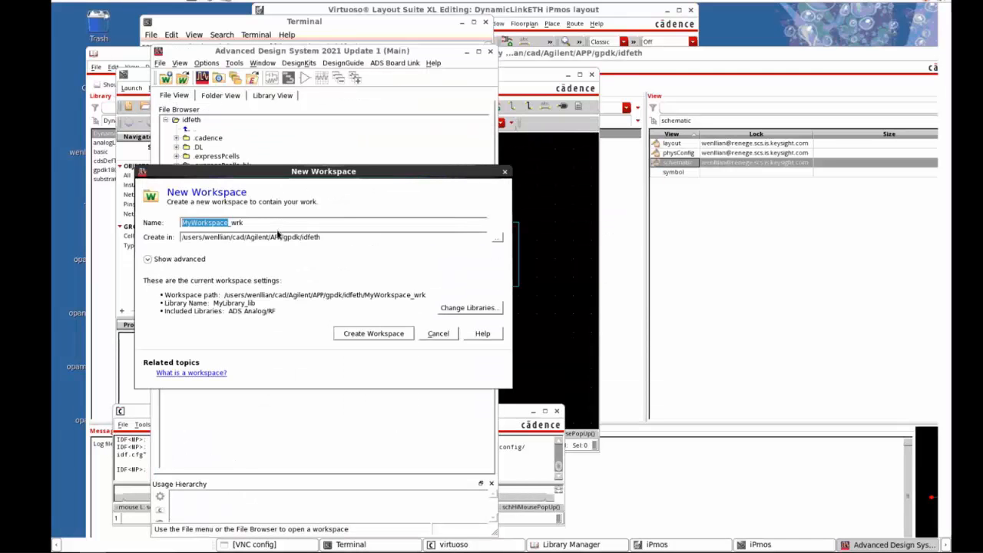
pyautogui.write('Demo')
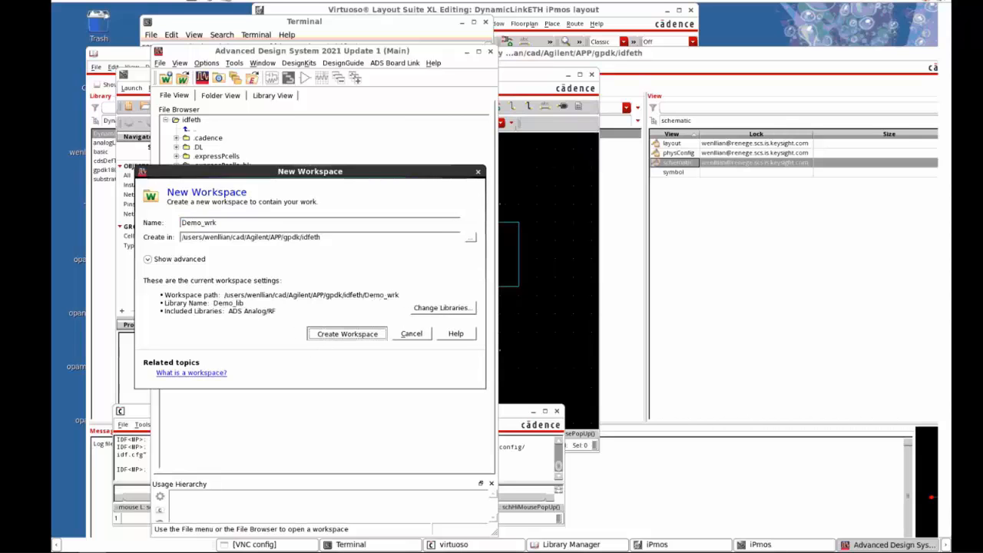
pyautogui.click(148, 260)
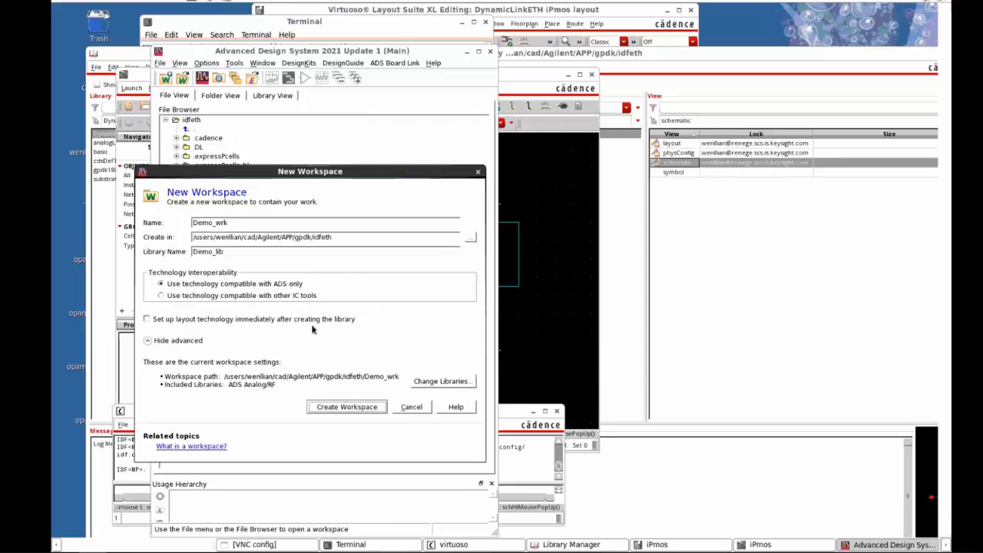
pyautogui.click(410, 406)
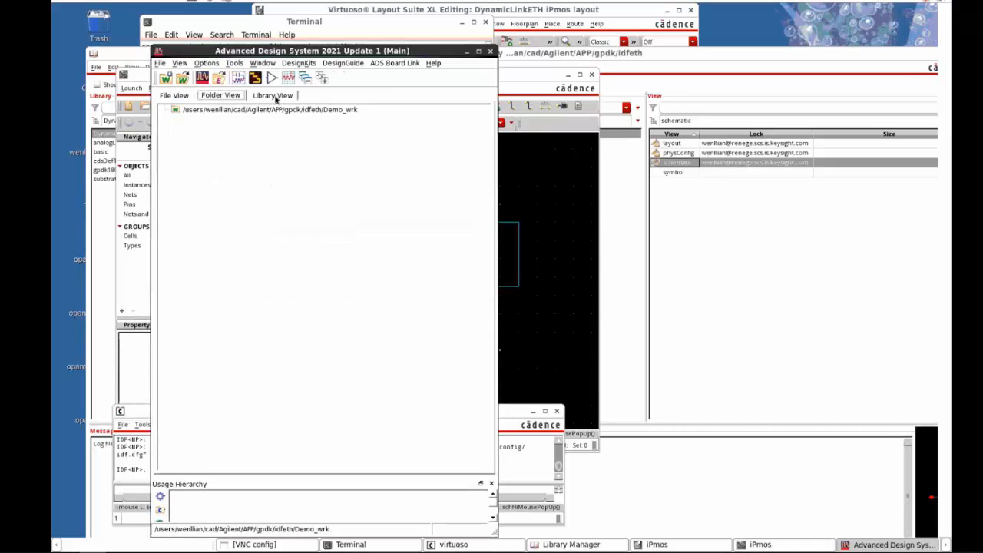
# Step: Add the DynamicLinkETH library from the idfeth directory to the libraries managed by the Demo_wrk workspace
pyautogui.click(273, 95)
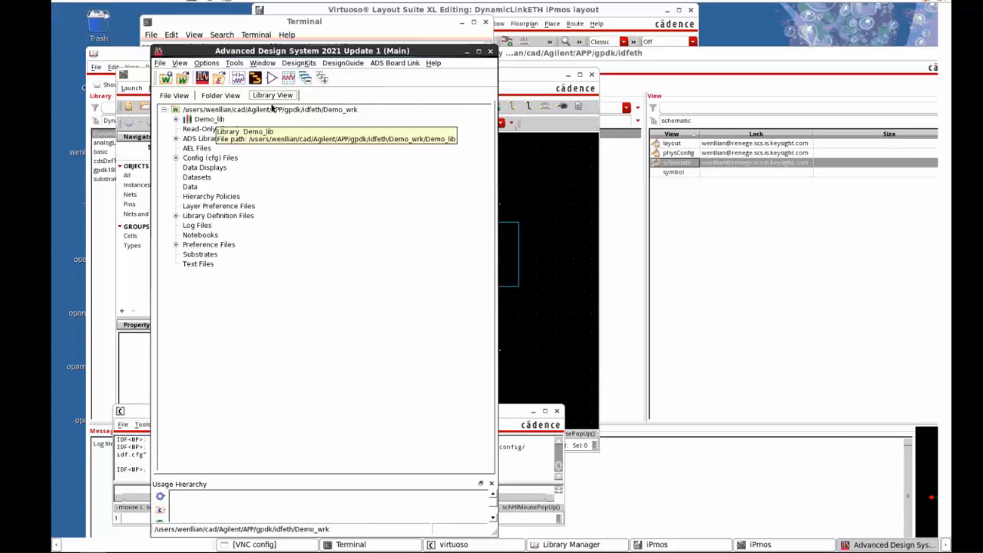
pyautogui.click(268, 64)
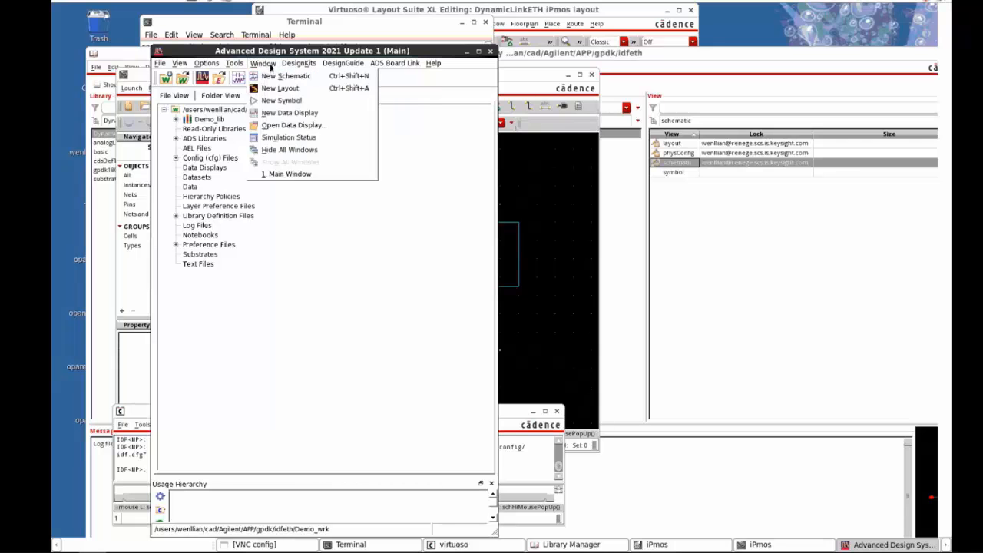
pyautogui.click(299, 98)
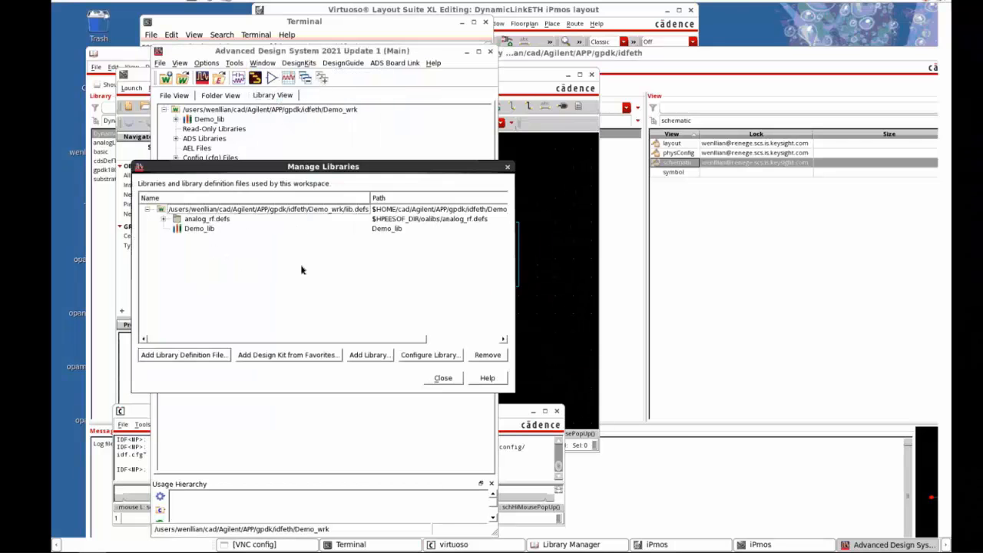
pyautogui.click(370, 357)
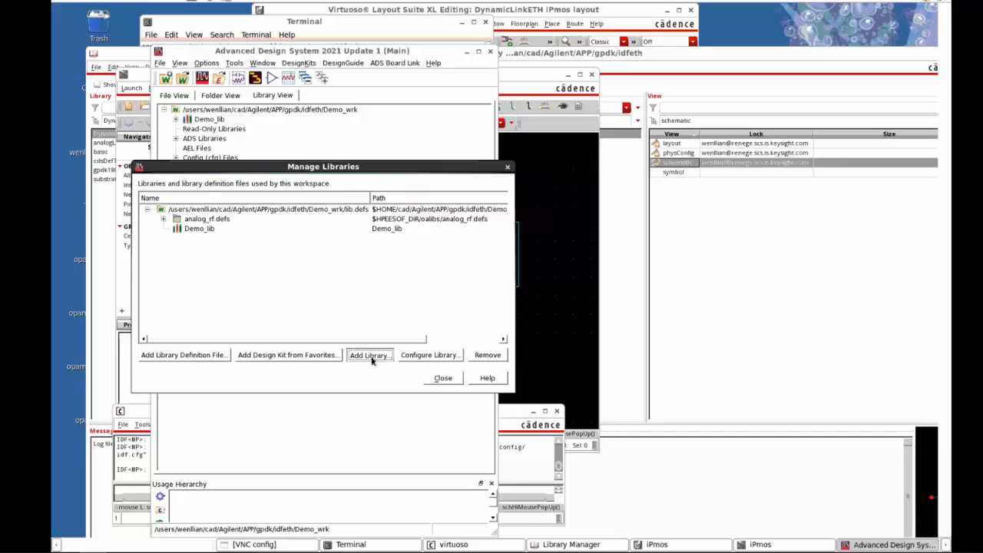
pyautogui.click(395, 225)
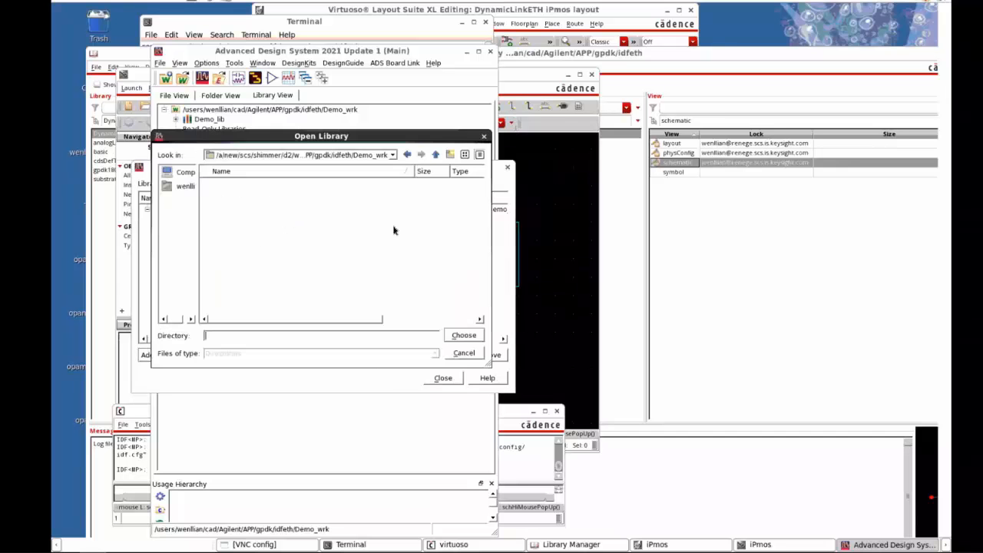
pyautogui.click(434, 156)
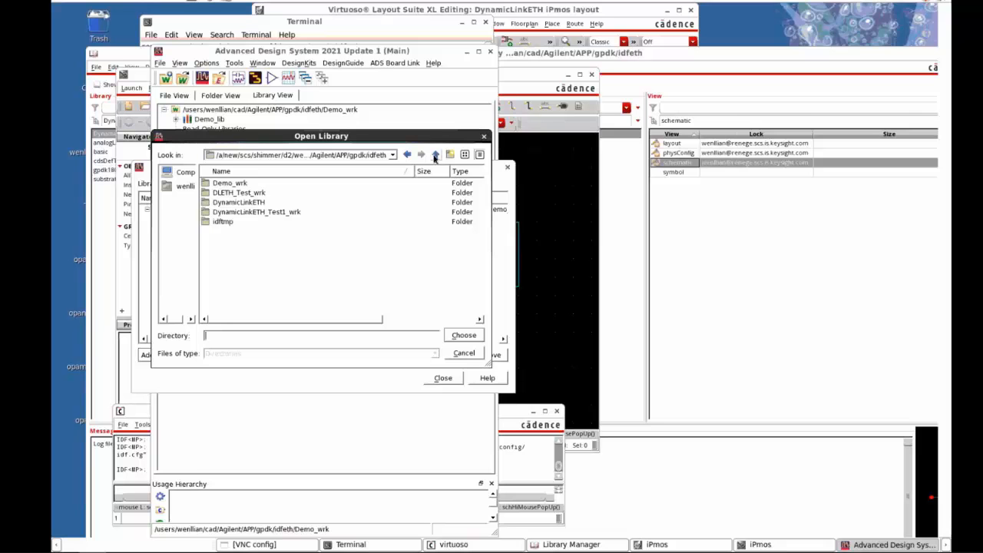
pyautogui.click(251, 203)
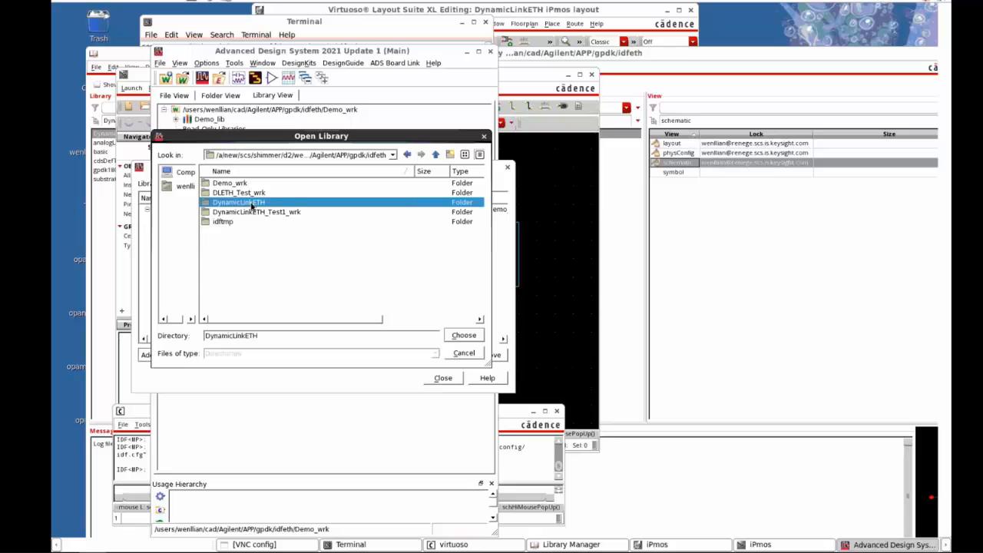
pyautogui.click(464, 335)
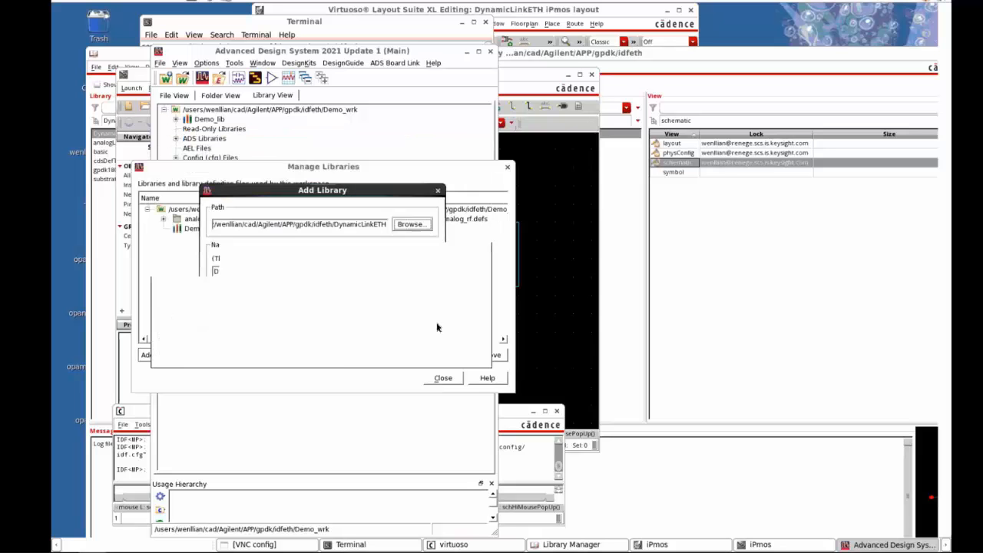
pyautogui.click(261, 327)
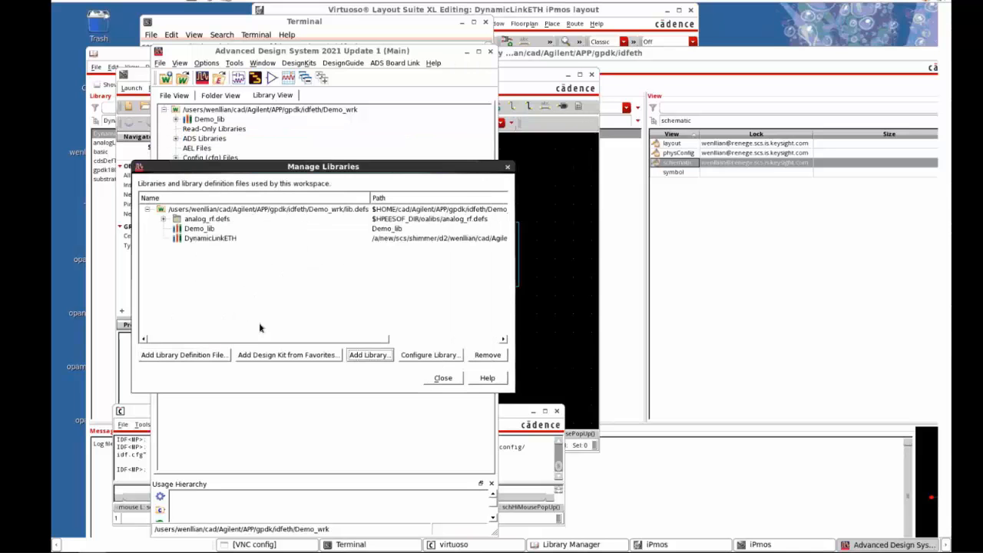
# Step: Start adding another library to the Demo_wrk workspace and browse to the GPDK folder in the Agilent/PDK directory
pyautogui.click(379, 354)
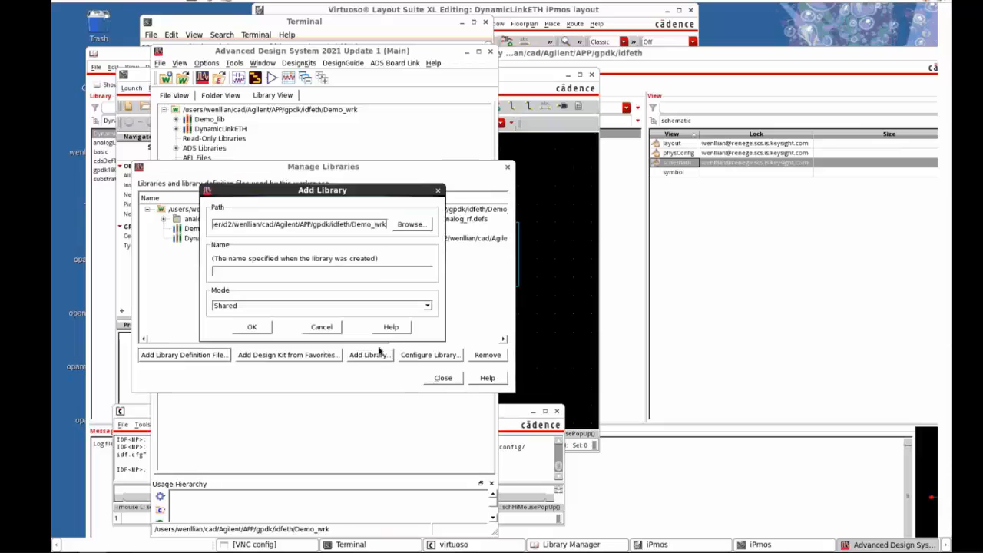
pyautogui.click(406, 224)
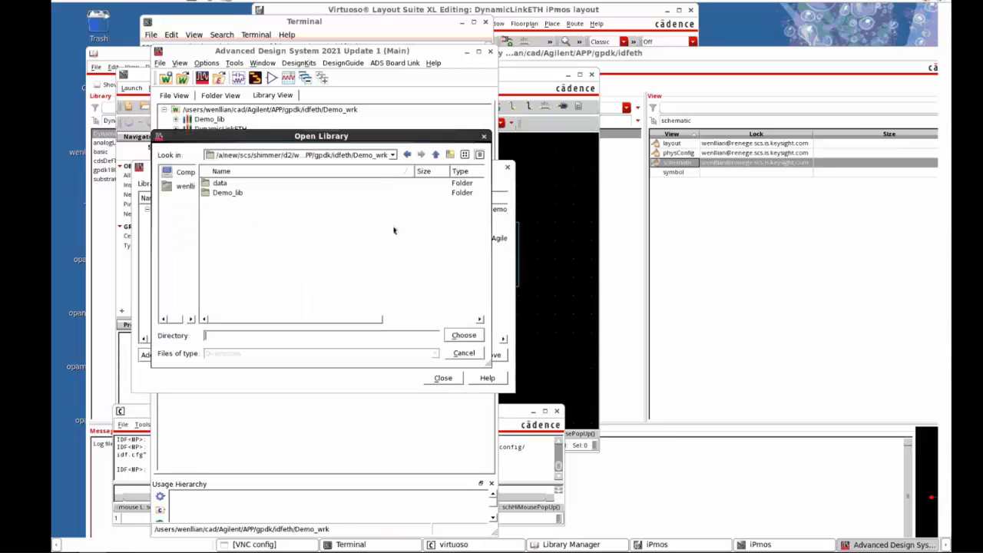
pyautogui.click(435, 155)
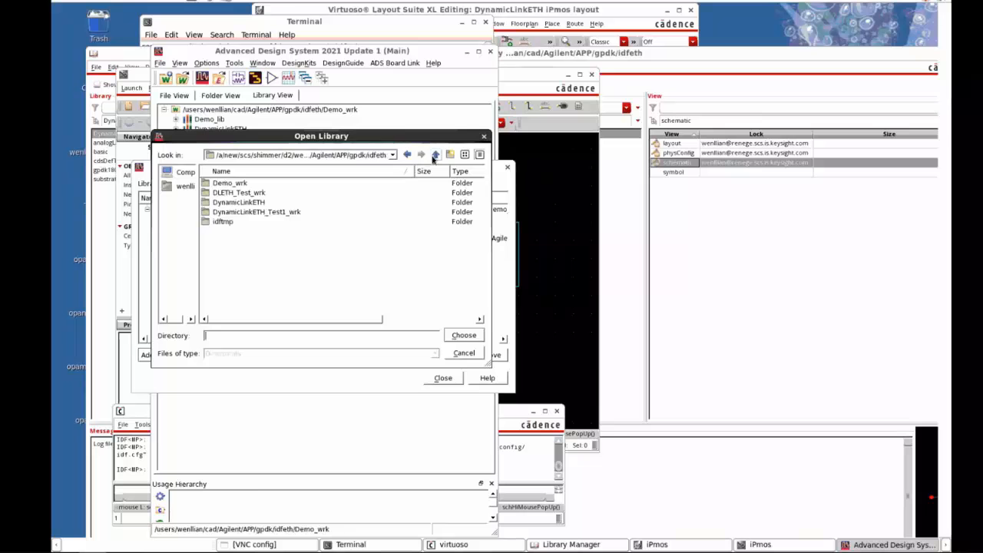
pyautogui.click(434, 155)
pyautogui.click(434, 155)
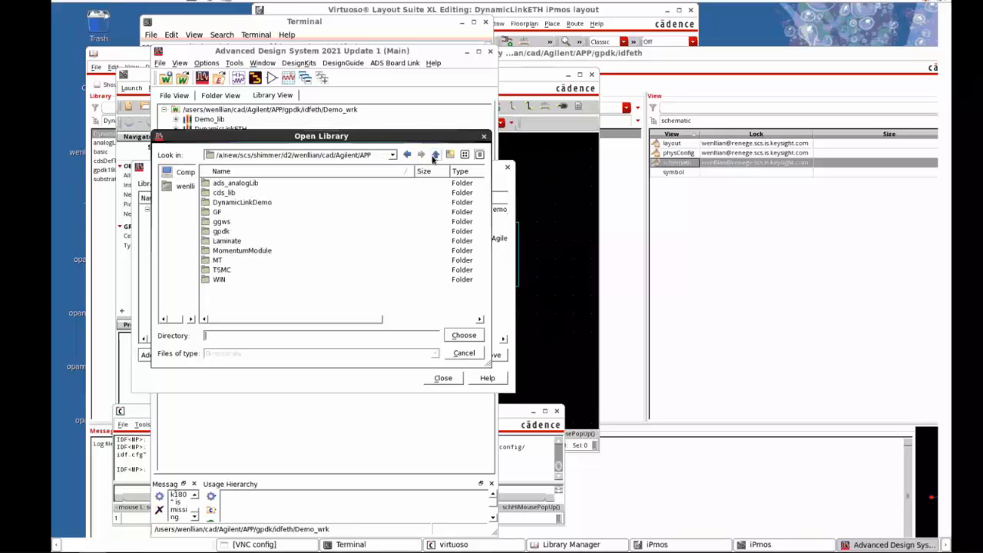
pyautogui.click(434, 155)
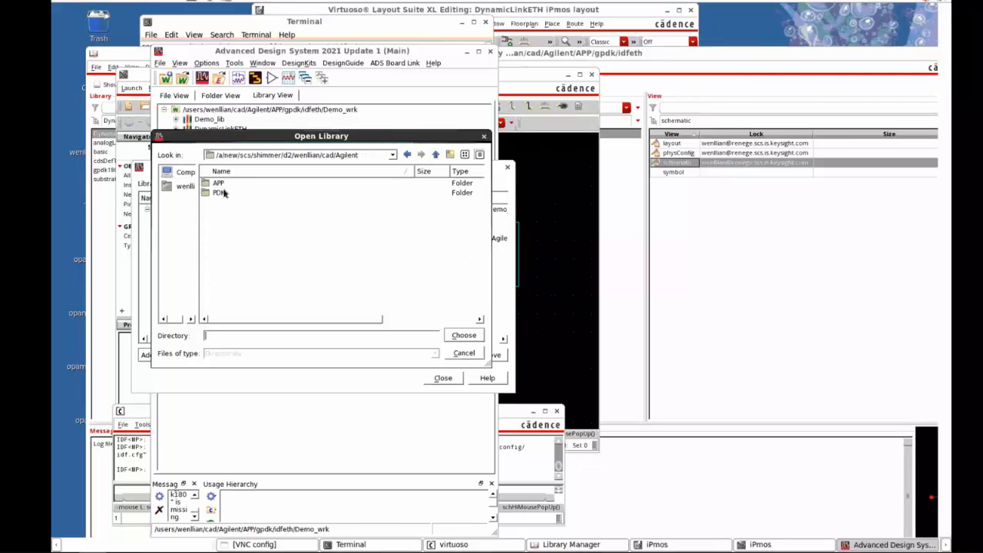
pyautogui.doubleClick(221, 193)
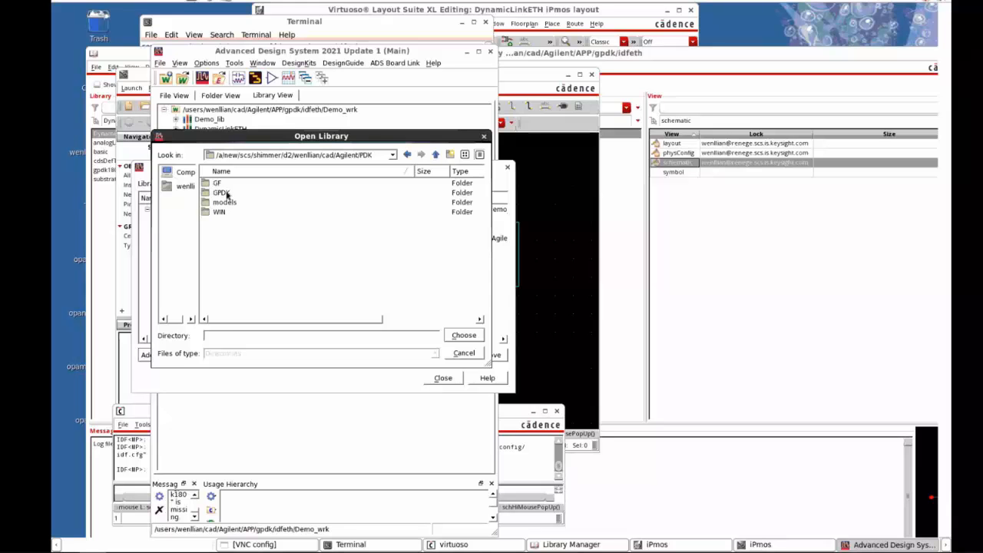
pyautogui.click(226, 192)
pyautogui.doubleClick(226, 193)
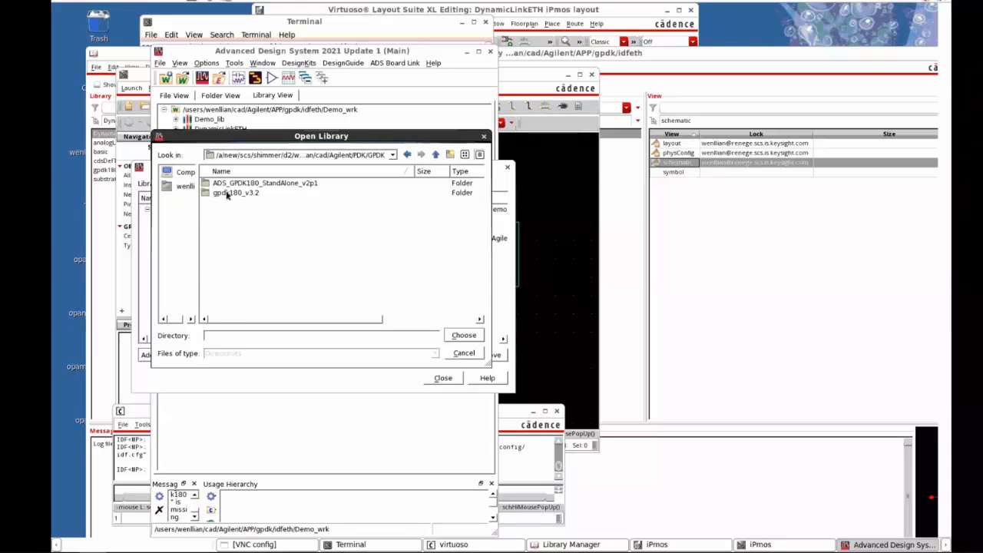
# Step: Add the gpdk180 library from gpdk180_v3.2/libs.oa22 to the workspace and finish managing libraries
pyautogui.click(226, 193)
pyautogui.doubleClick(227, 193)
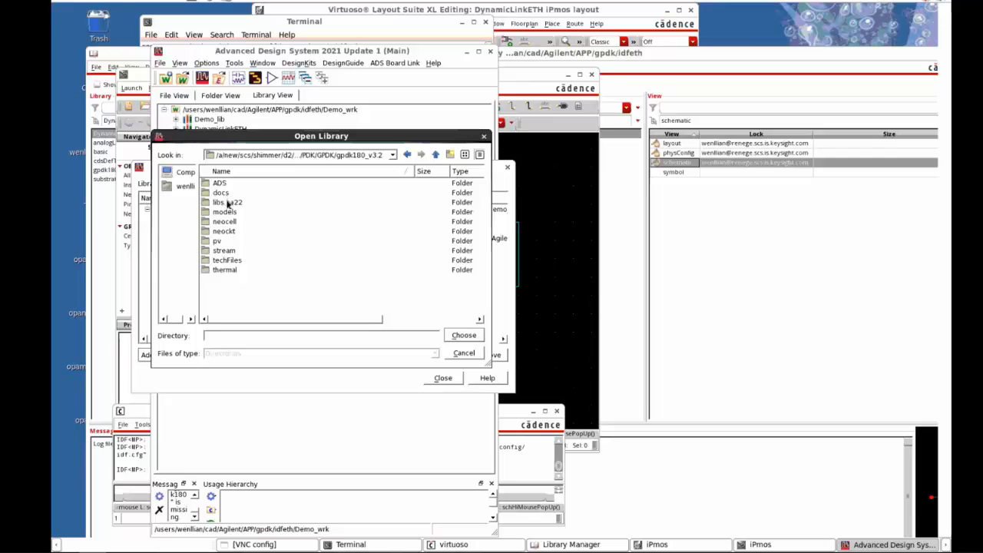
pyautogui.click(228, 203)
pyautogui.doubleClick(227, 203)
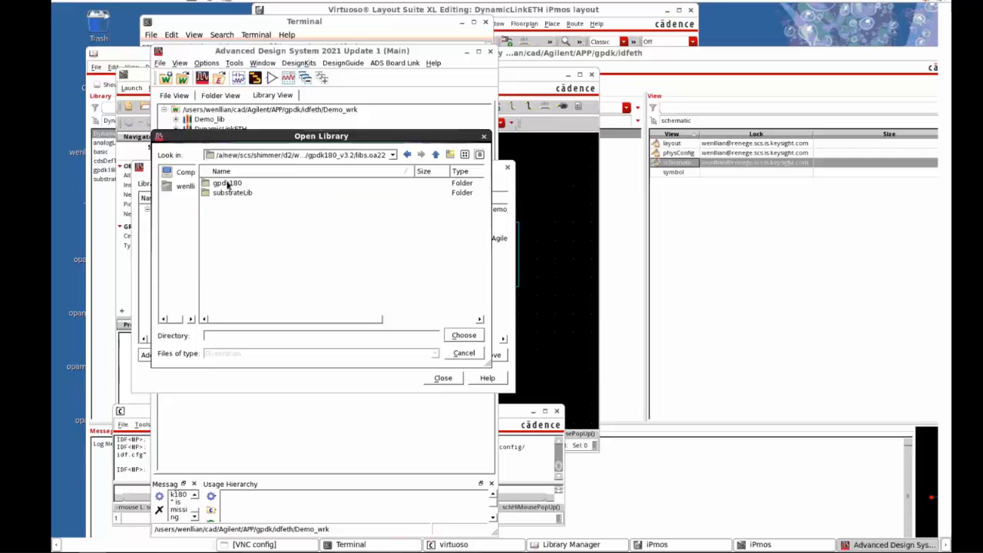
pyautogui.click(227, 184)
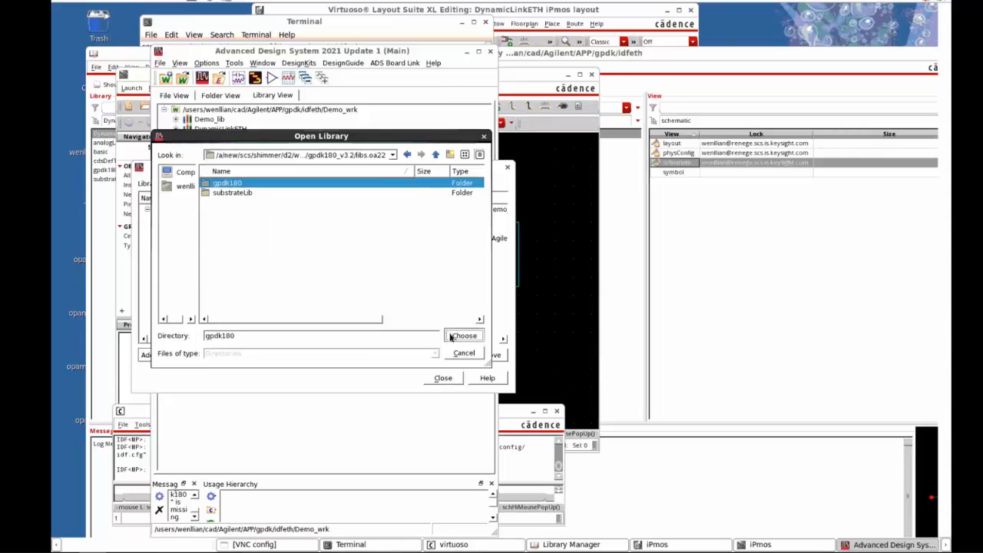
pyautogui.click(463, 335)
pyautogui.click(252, 326)
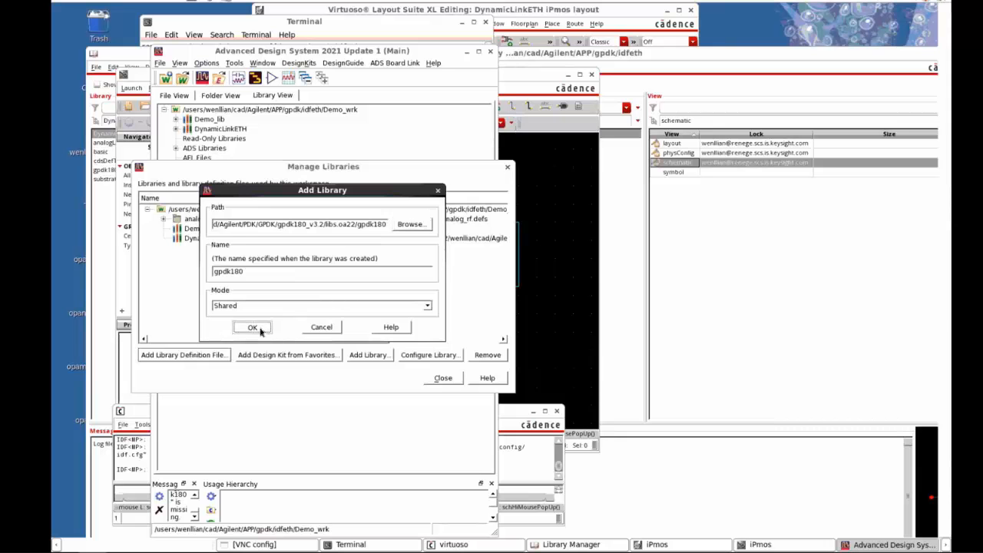
pyautogui.click(441, 378)
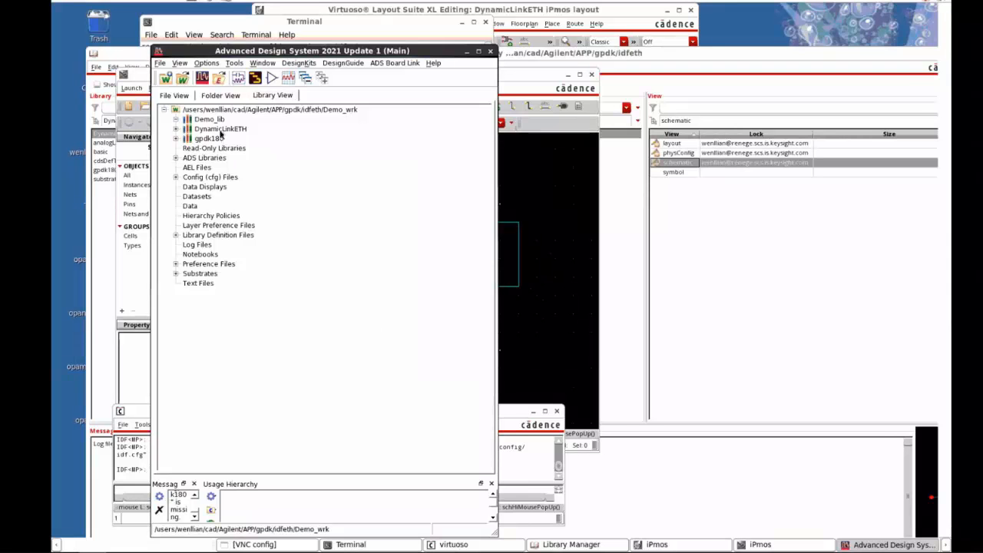
# Step: Open the layout view of the iPmos cell in DynamicLinkETH to examine how its Pcells are drawn, then close it
pyautogui.click(221, 130)
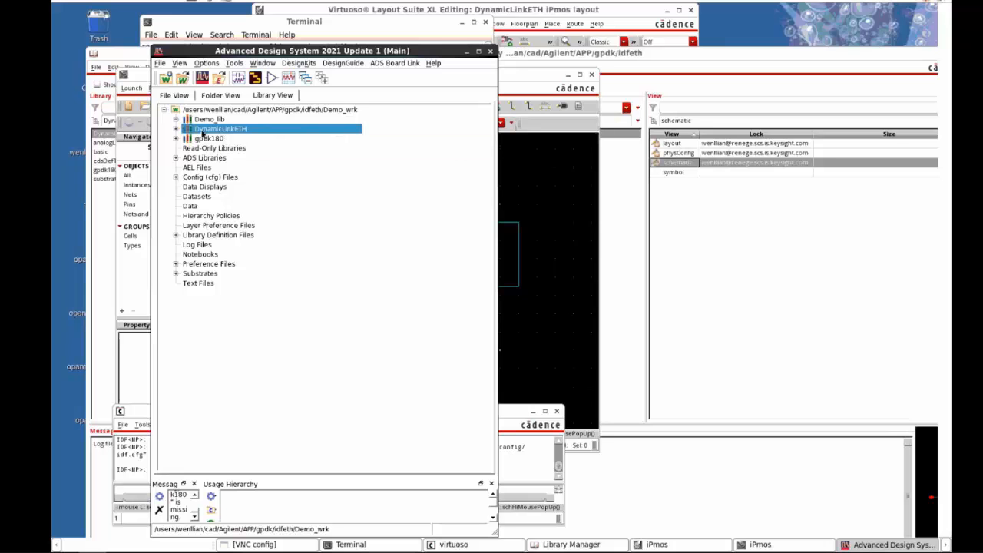
pyautogui.click(176, 129)
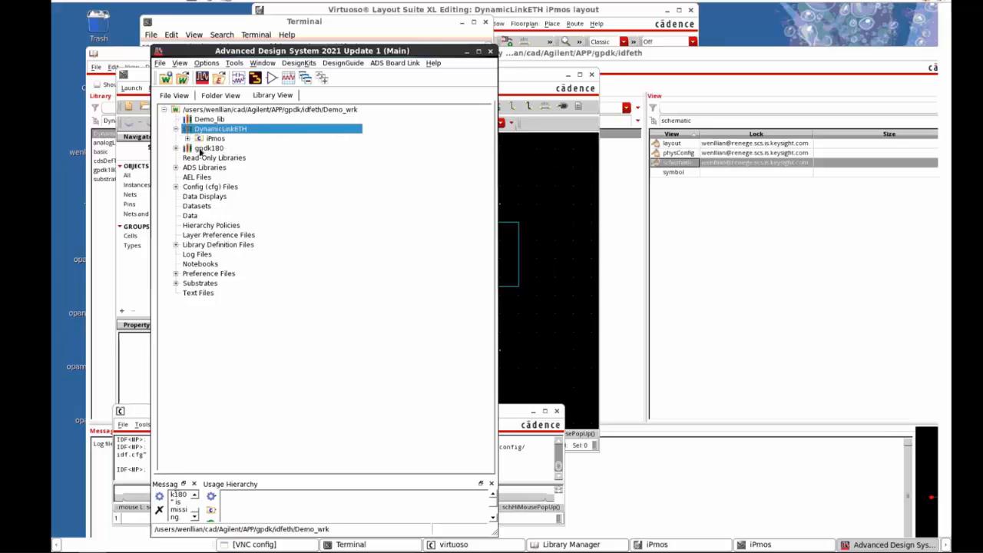
pyautogui.click(189, 138)
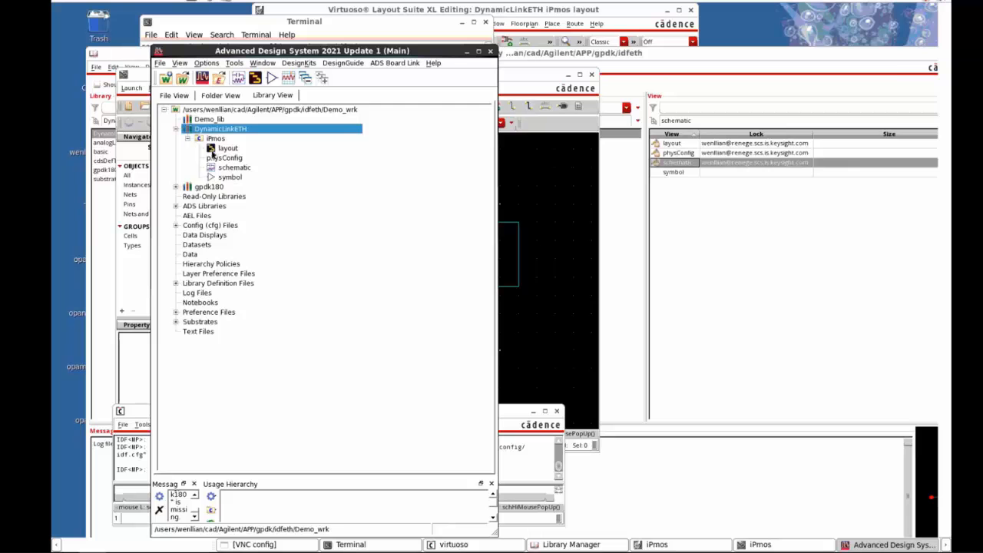
pyautogui.click(217, 148)
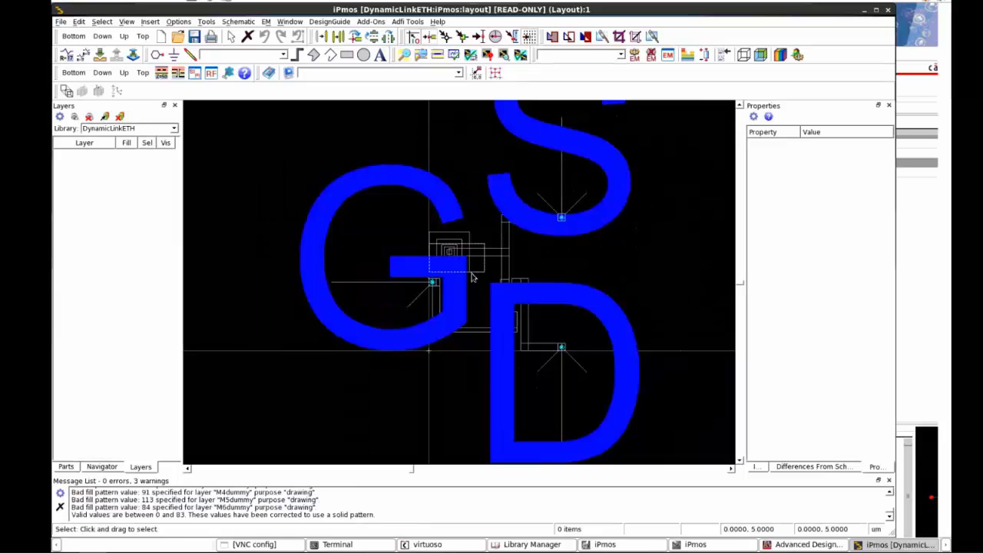
pyautogui.click(888, 10)
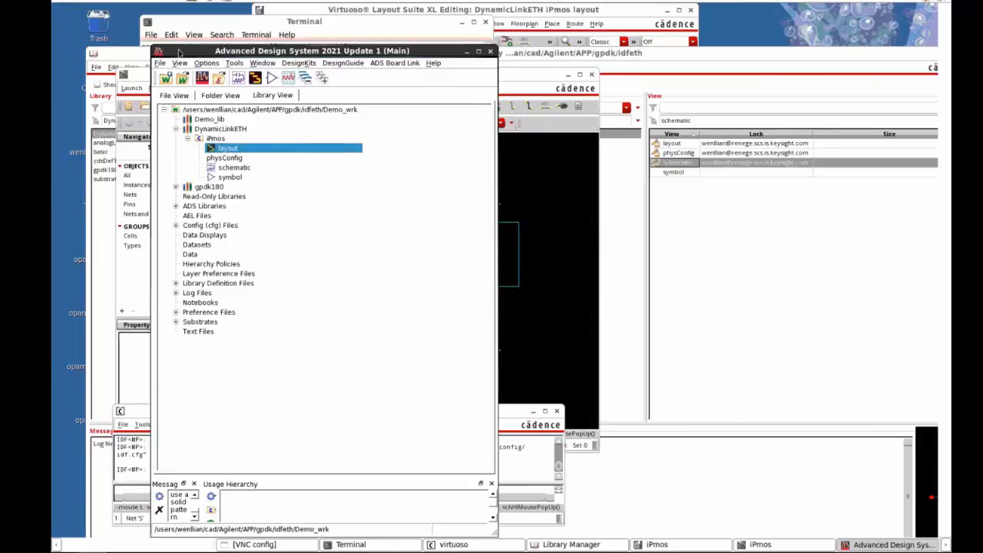
# Step: Copy the Express Pcell cache into the workspace from the terminal with "cp -r .expressPcells ./Demo_wrk"
pyautogui.click(210, 30)
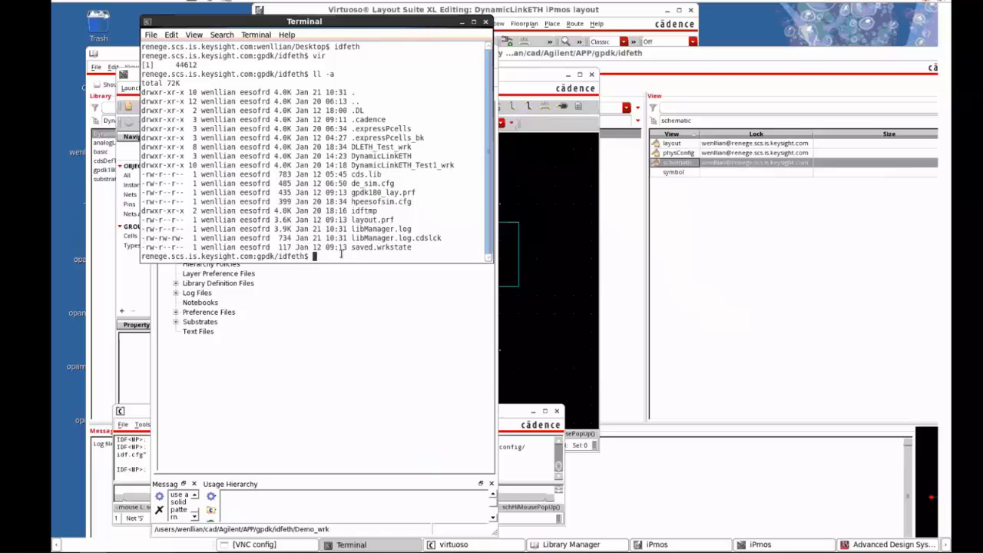
pyautogui.write('cp ')
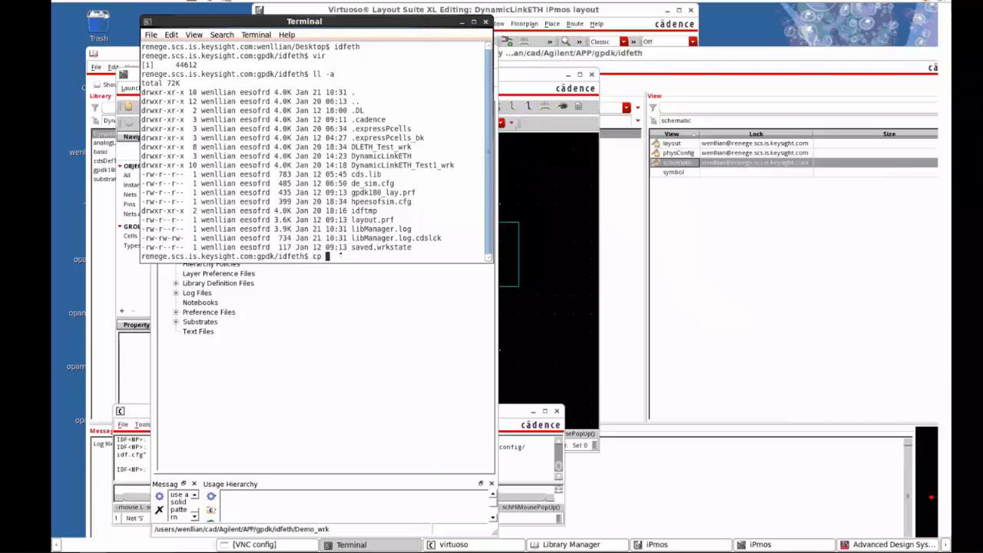
pyautogui.write('-r .ex')
pyautogui.press('Tab')
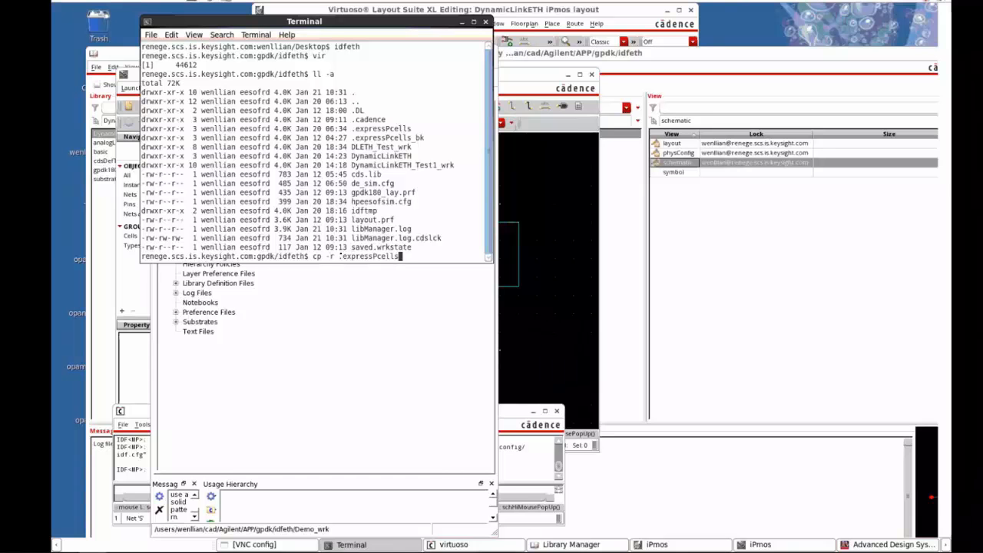
pyautogui.write('./Demo_wrk')
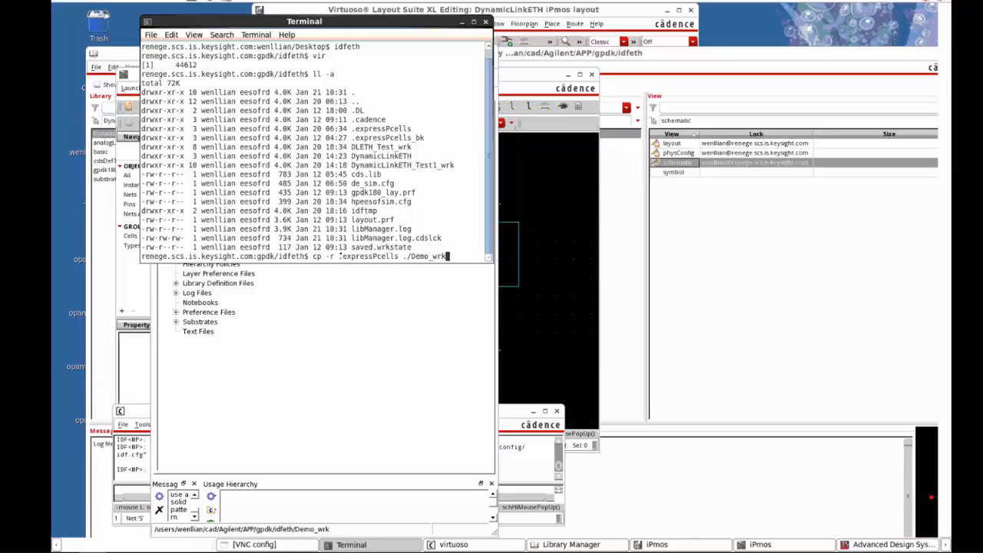
pyautogui.press('Return')
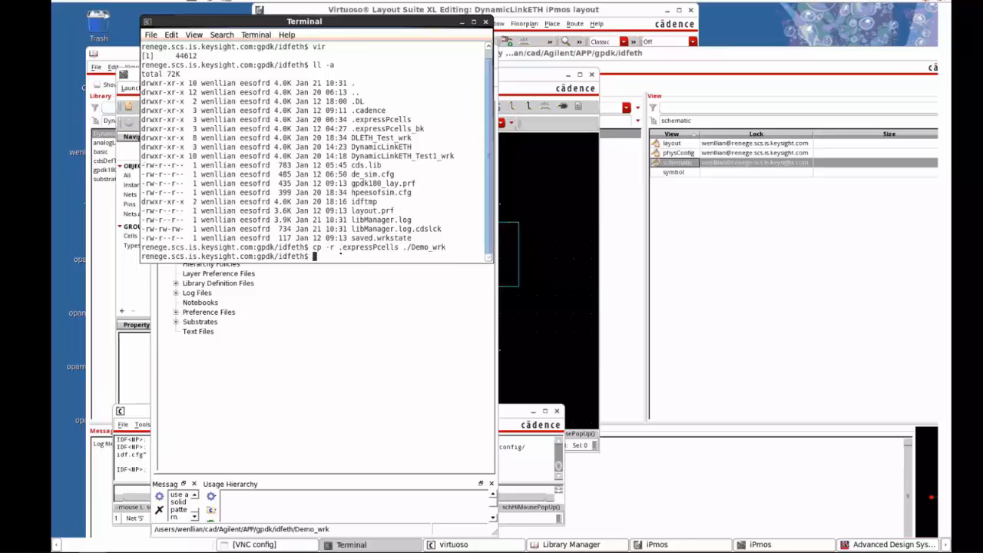
# Step: Close the iPmos schematic in Virtuoso, then switch to ADS and reopen the recent Demo_wrk workspace
pyautogui.click(510, 93)
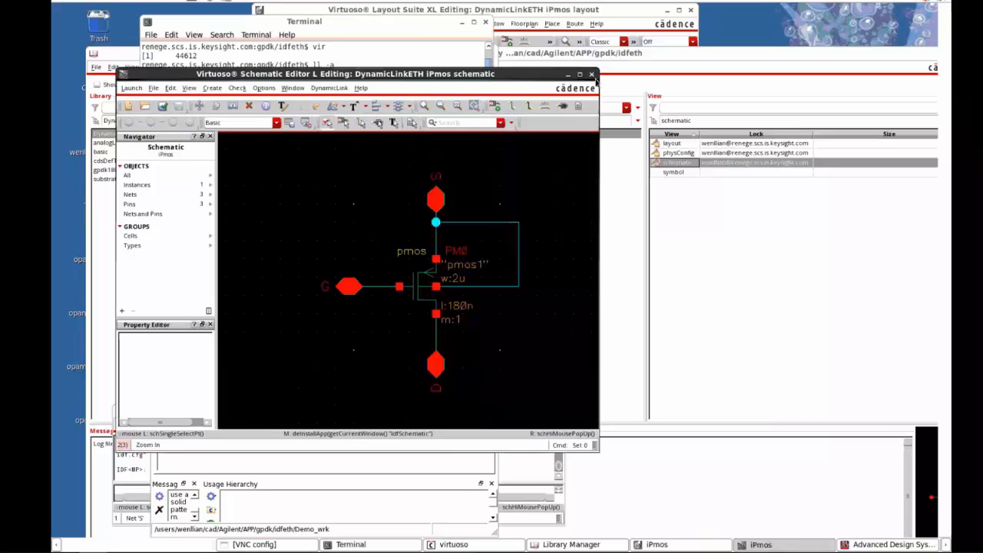
pyautogui.click(592, 74)
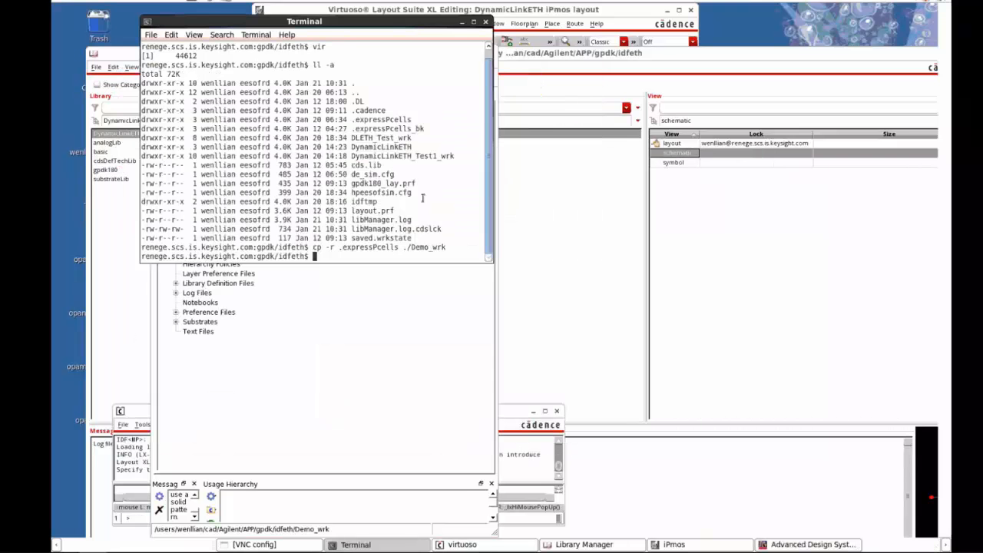
pyautogui.click(362, 385)
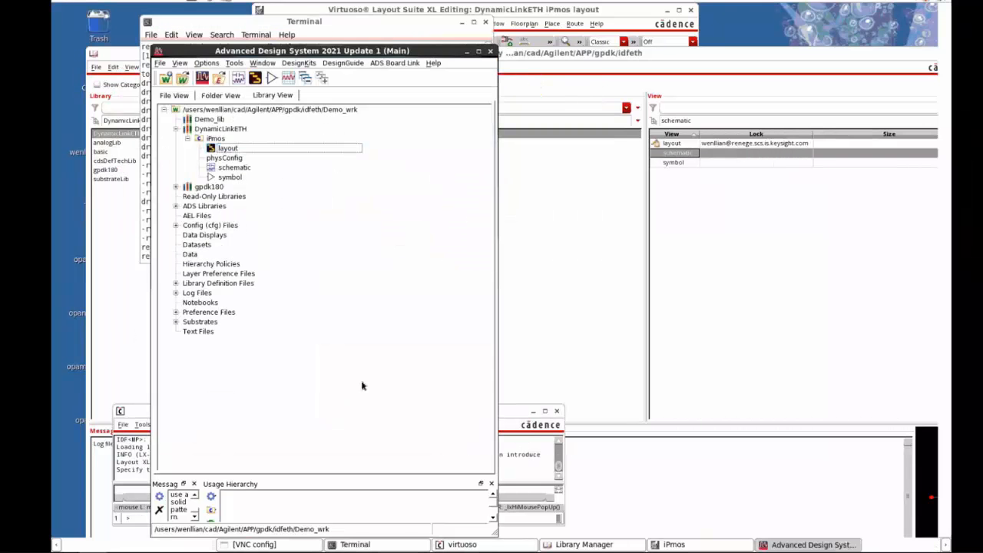
pyautogui.click(159, 63)
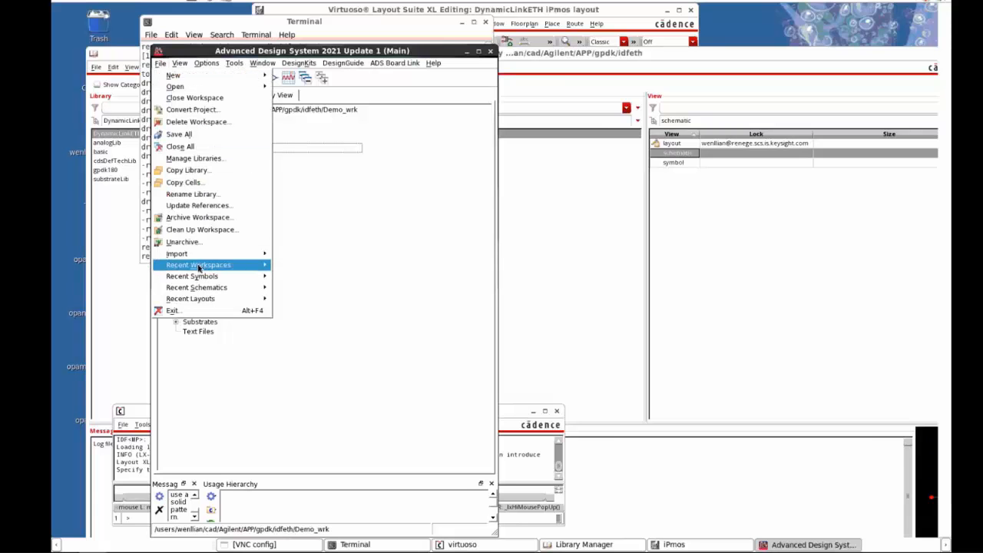
pyautogui.moveTo(198, 266)
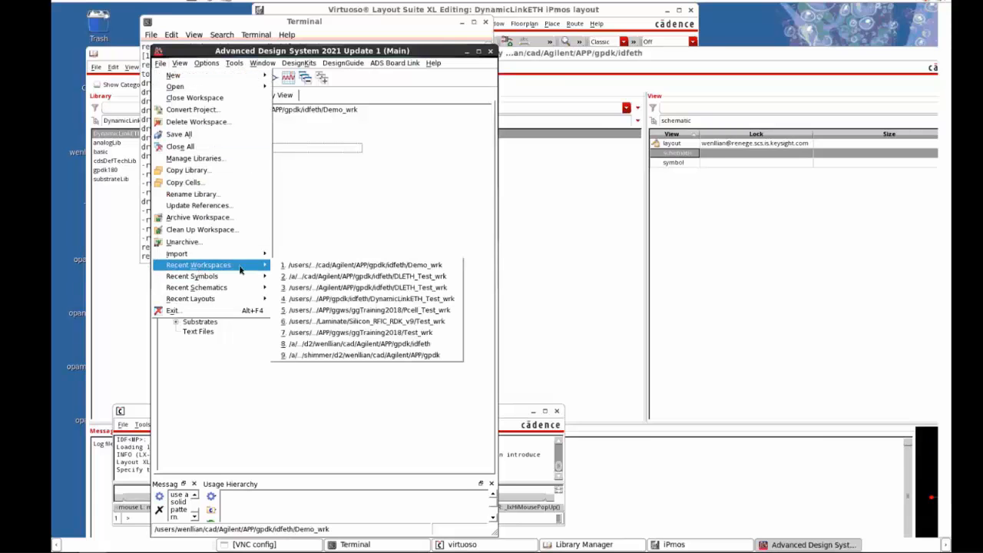
pyautogui.click(308, 266)
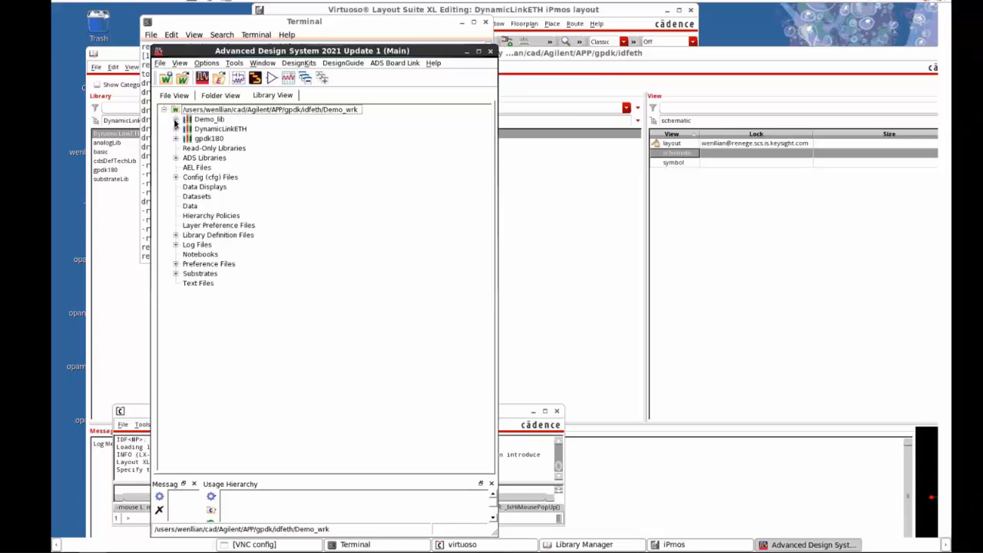
# Step: Open the layout view of the iPmos cell from the DynamicLinkETH library in the reopened workspace
pyautogui.click(176, 129)
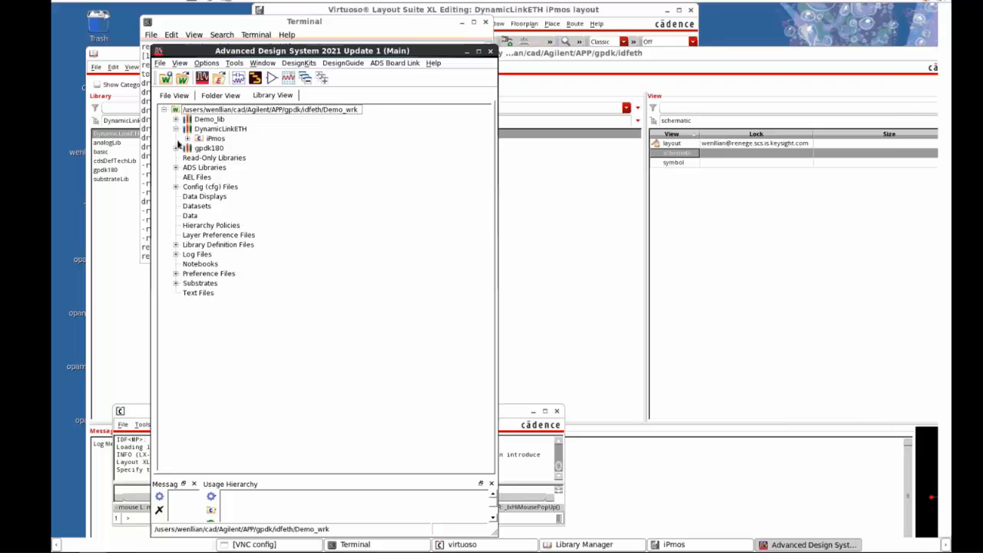
pyautogui.click(189, 139)
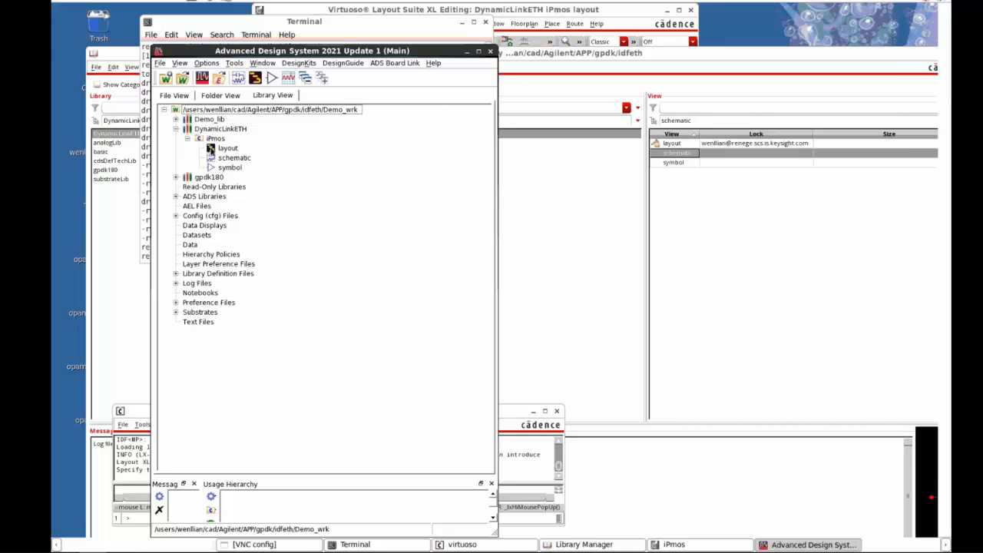
pyautogui.doubleClick(212, 149)
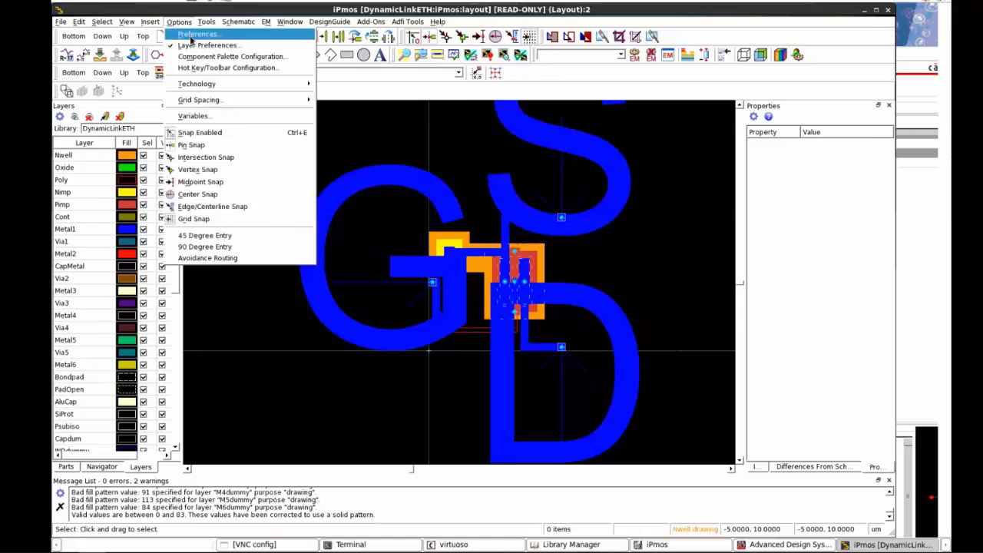
# Step: Set the component/pin text font size to .5 in the layout preferences and apply it
pyautogui.click(191, 35)
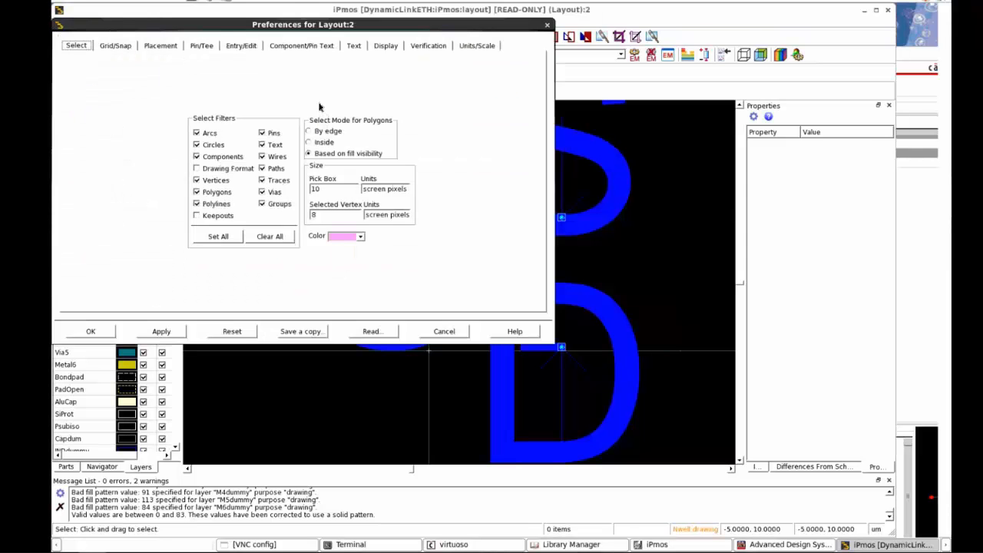
pyautogui.click(293, 46)
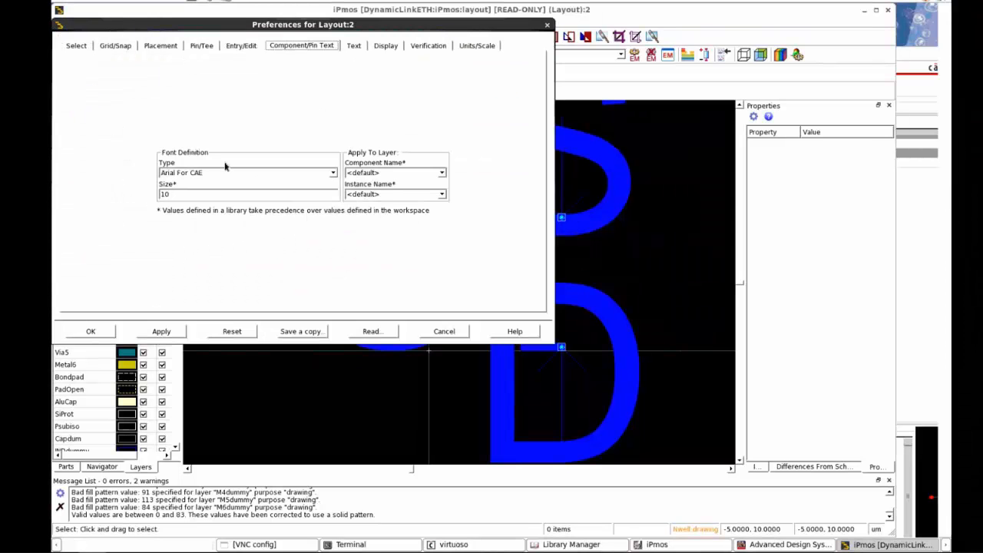
pyautogui.click(200, 195)
pyautogui.moveTo(115, 195); pyautogui.dragTo(115, 196)
pyautogui.click(159, 336)
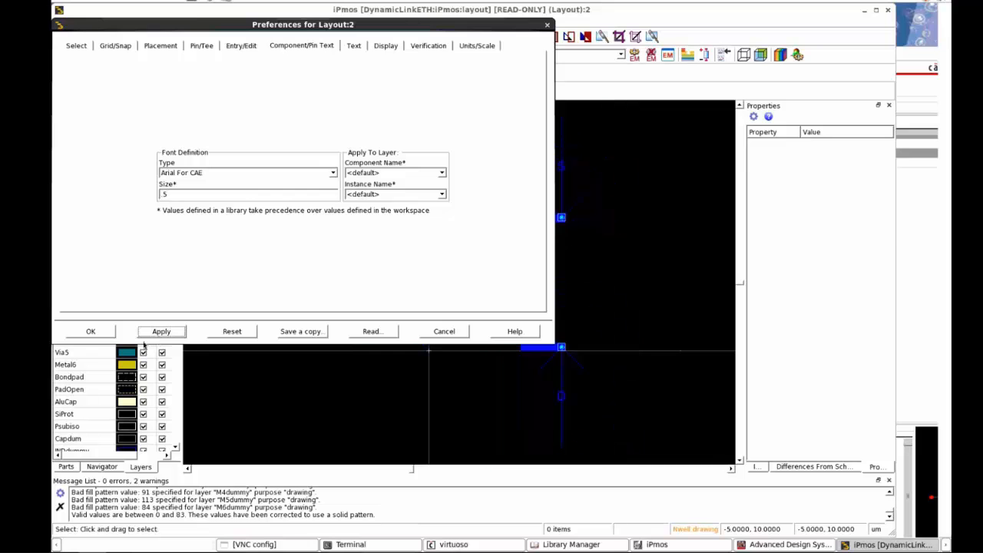
pyautogui.click(91, 332)
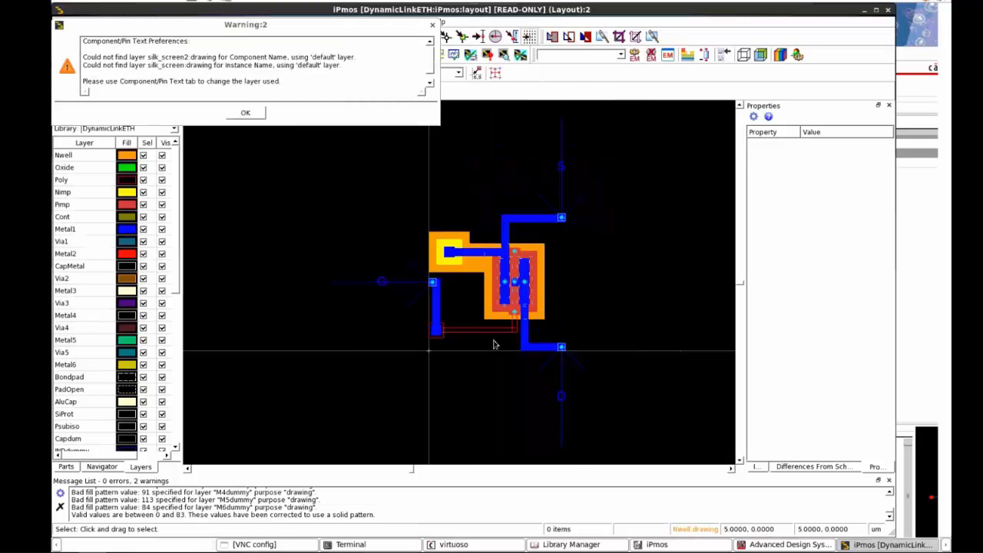
# Step: Set the pin/ground size to 1 layout unit in the layout's placement preferences and apply it
pyautogui.click(245, 113)
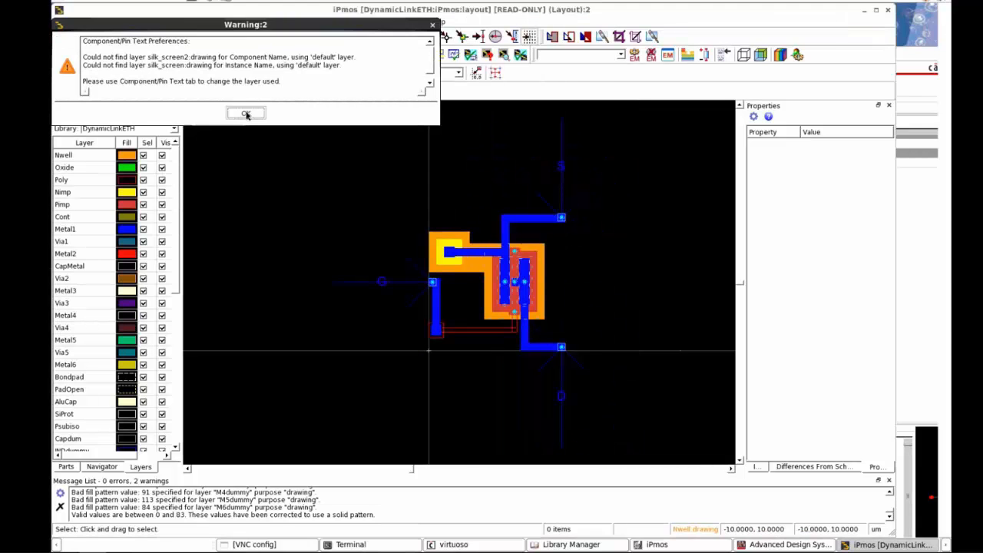
pyautogui.click(179, 21)
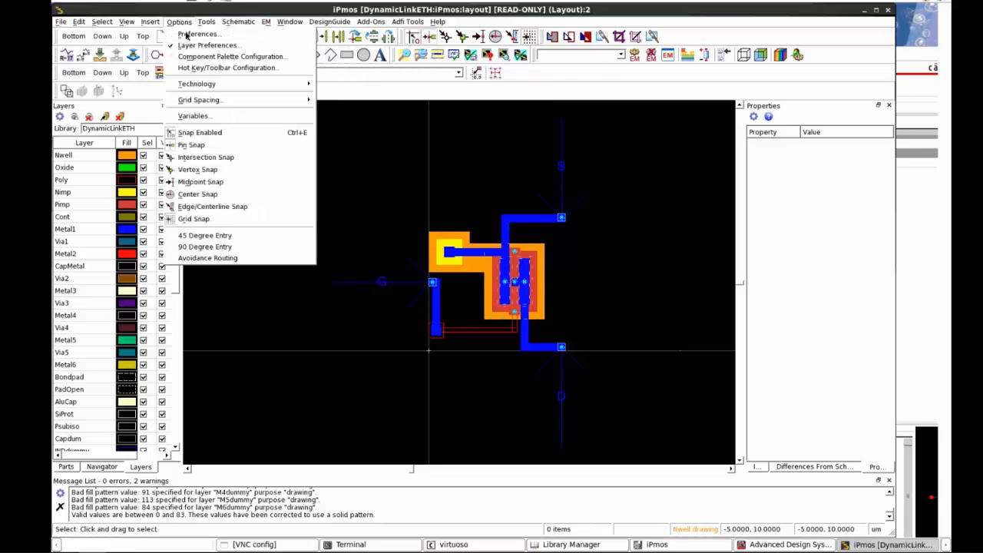
pyautogui.click(186, 36)
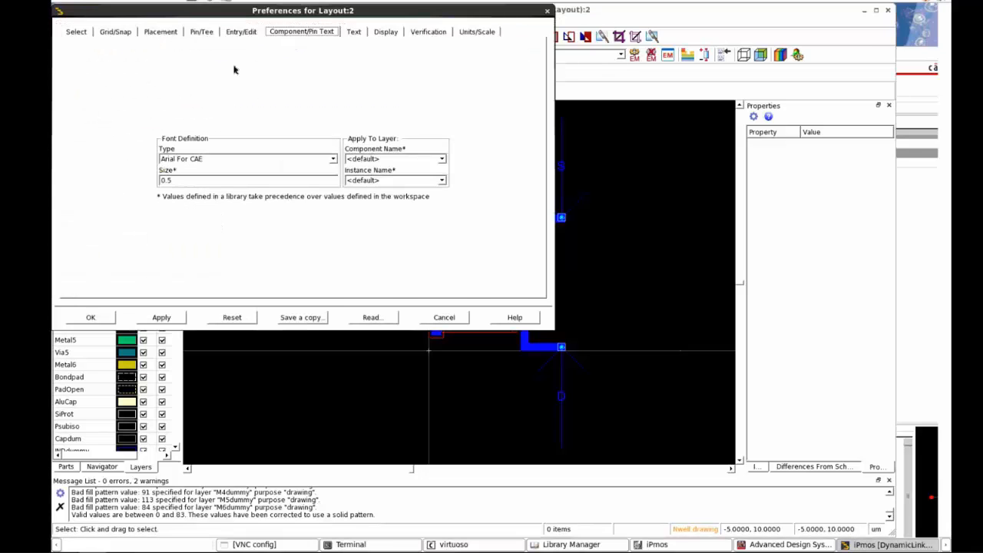
pyautogui.click(157, 33)
pyautogui.click(183, 237)
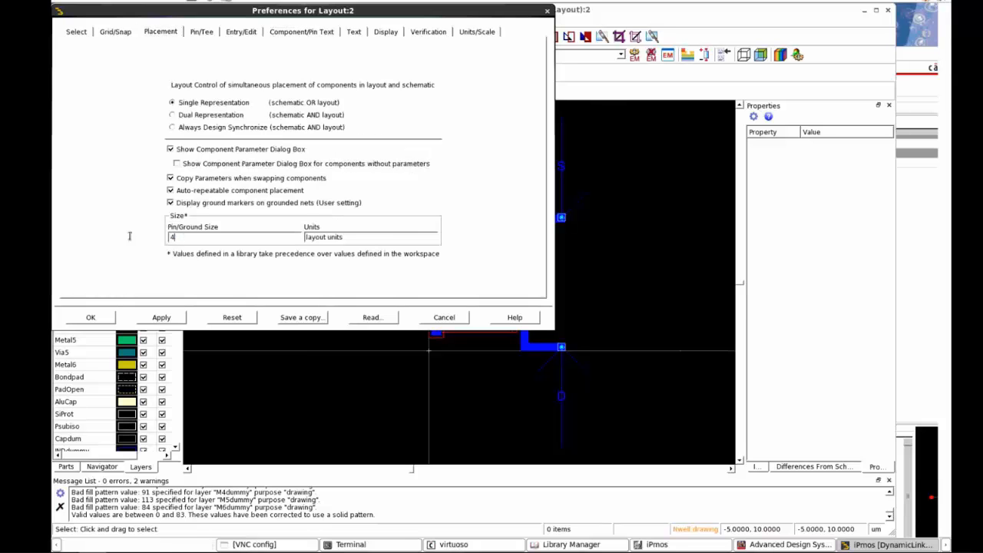
pyautogui.write('1')
pyautogui.click(163, 318)
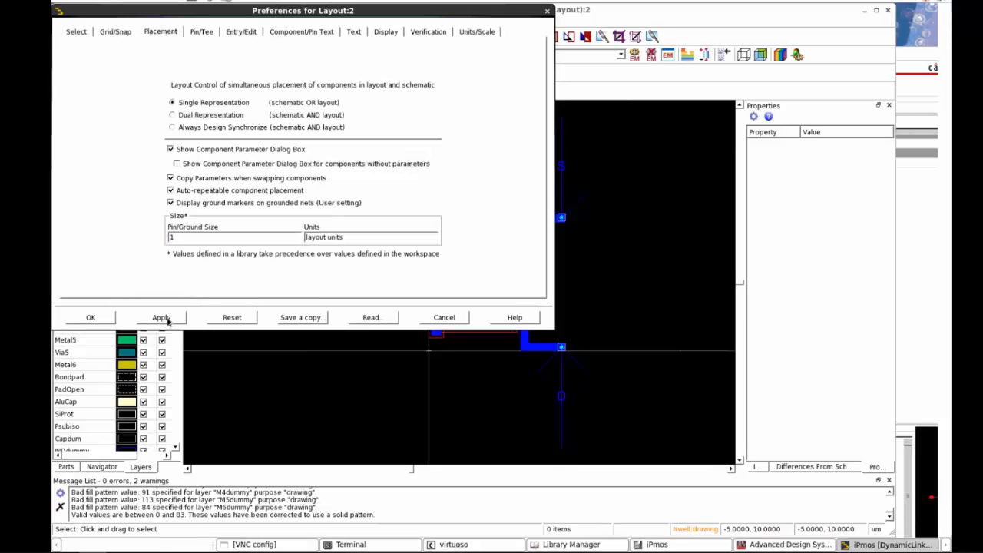
pyautogui.click(90, 318)
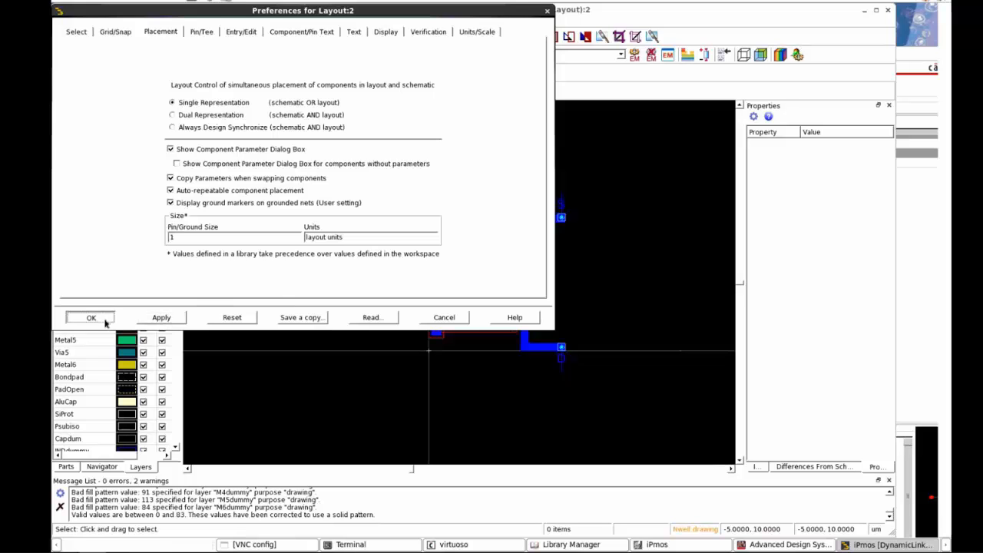
pyautogui.click(240, 99)
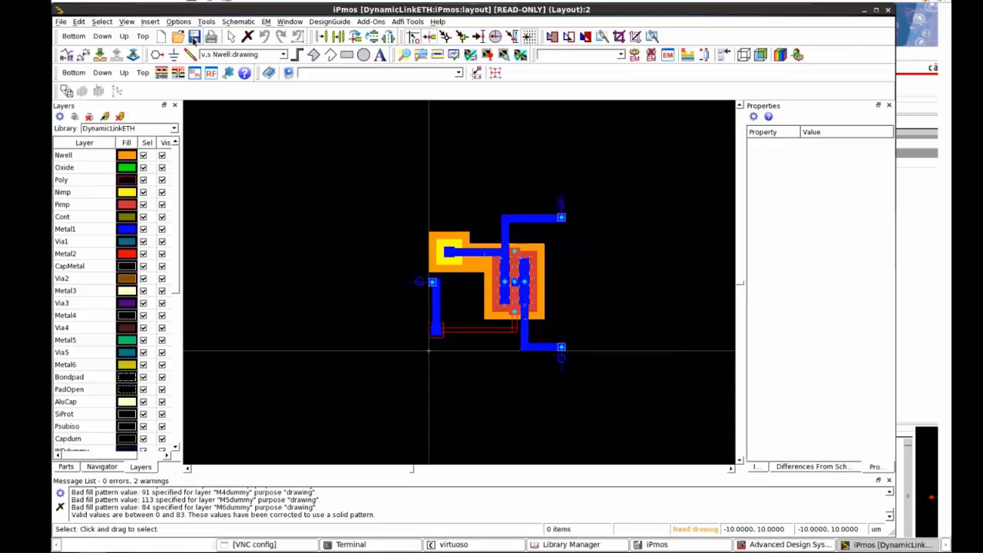
pyautogui.click(194, 36)
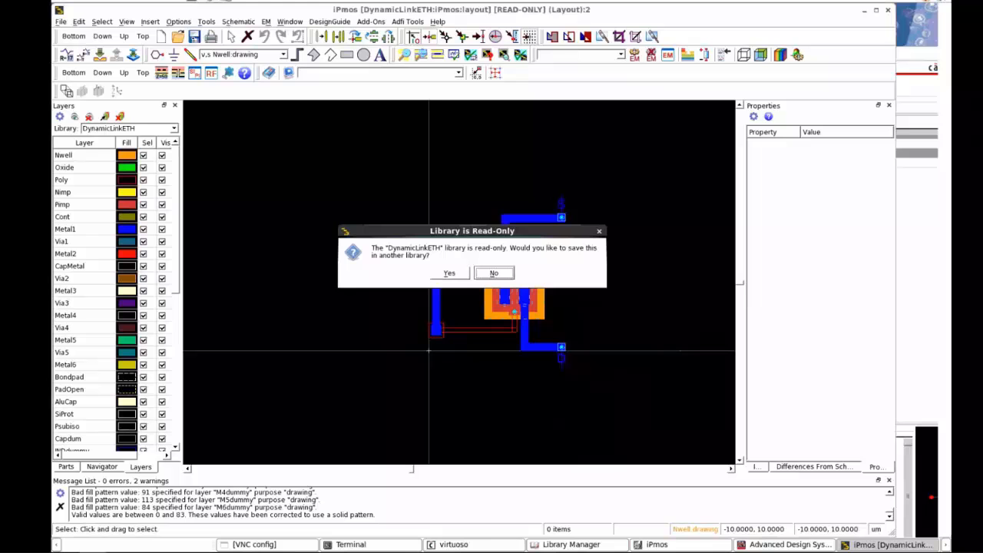
pyautogui.click(449, 274)
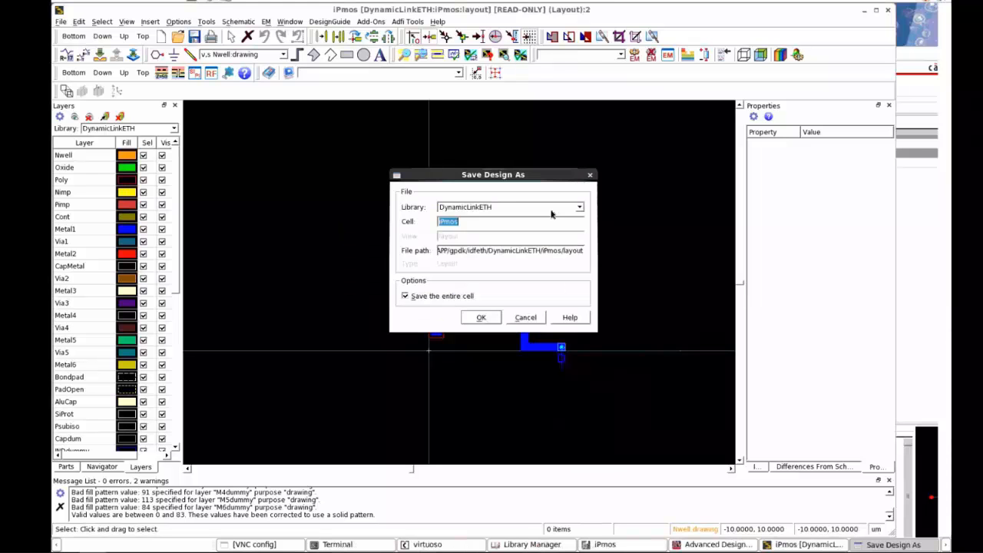
pyautogui.click(589, 175)
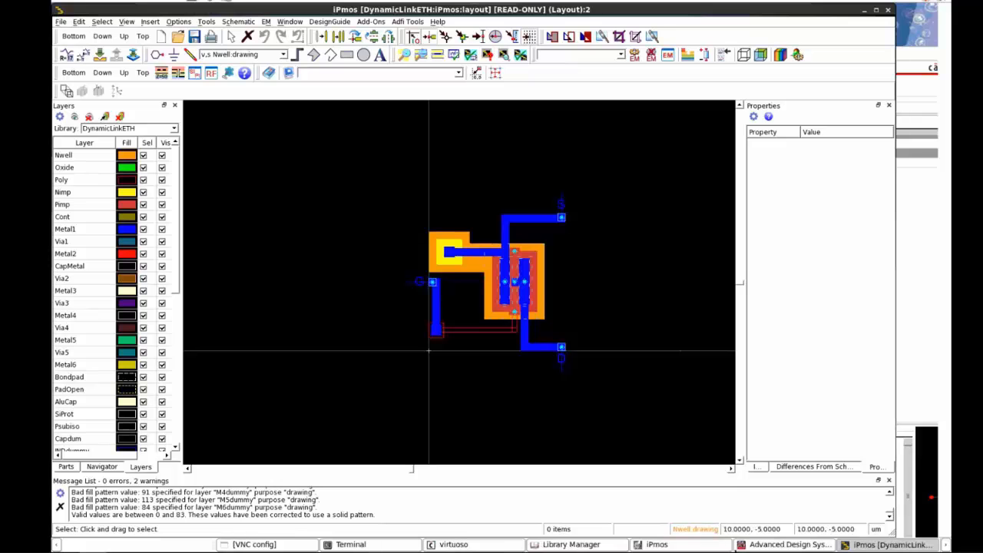
# Step: Close the iPmos layout windows in both Virtuoso and ADS
pyautogui.click(681, 548)
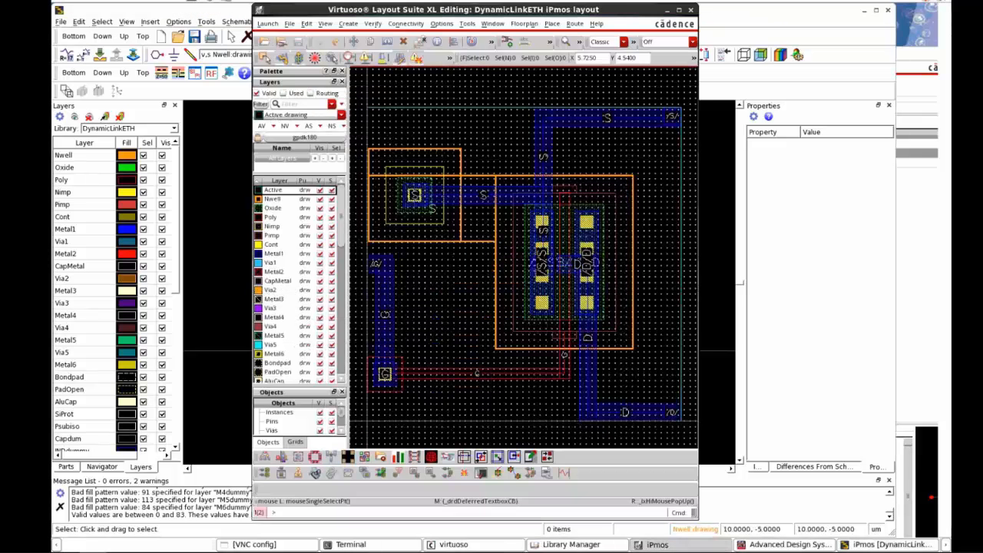
pyautogui.click(690, 10)
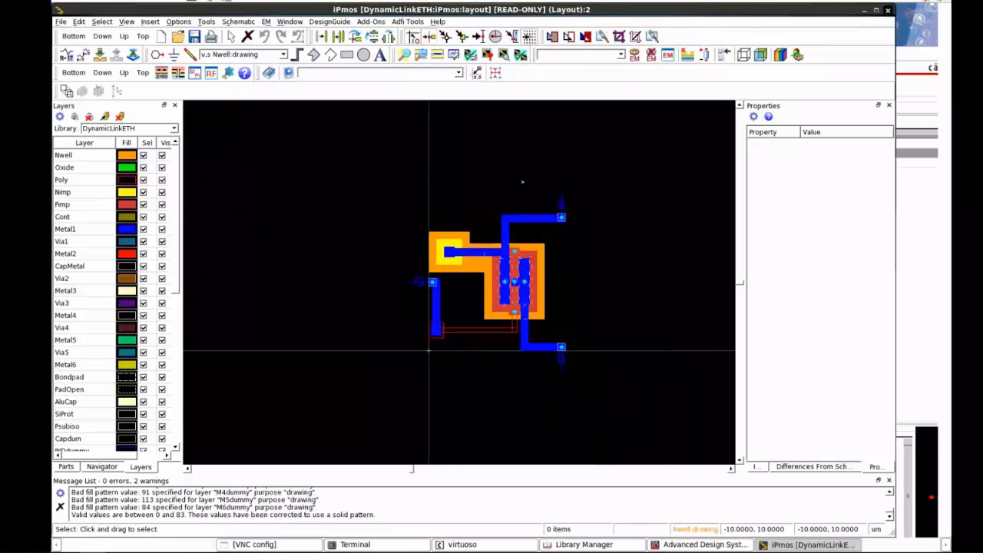
pyautogui.click(887, 10)
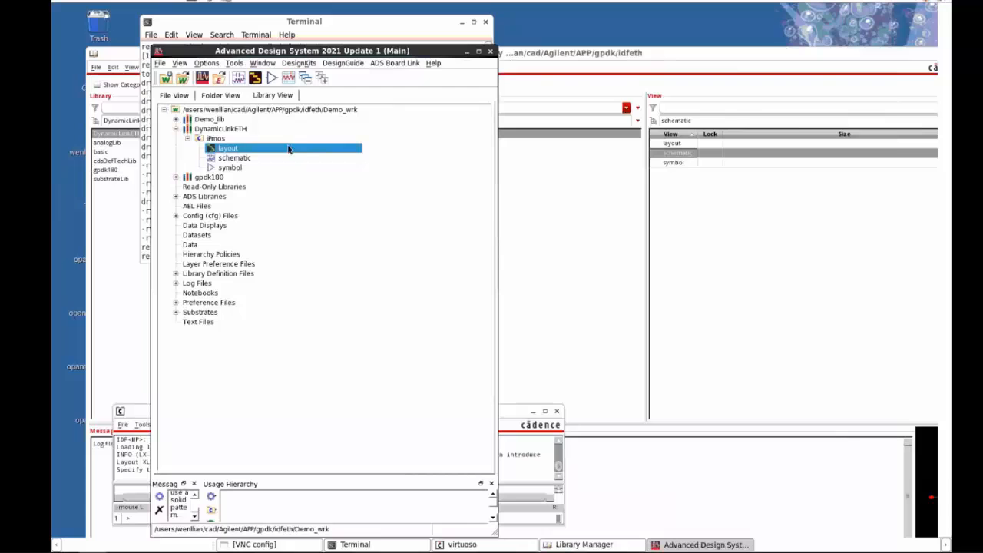
# Step: Reopen the layout view of iPmos from DynamicLinkETH to examine its pin labels, and close it again
pyautogui.doubleClick(230, 148)
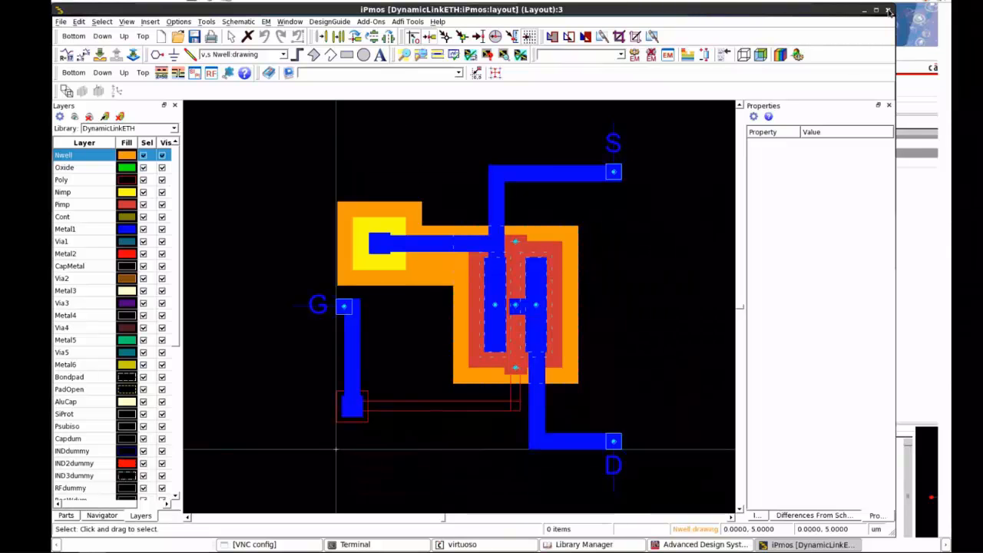
pyautogui.click(888, 10)
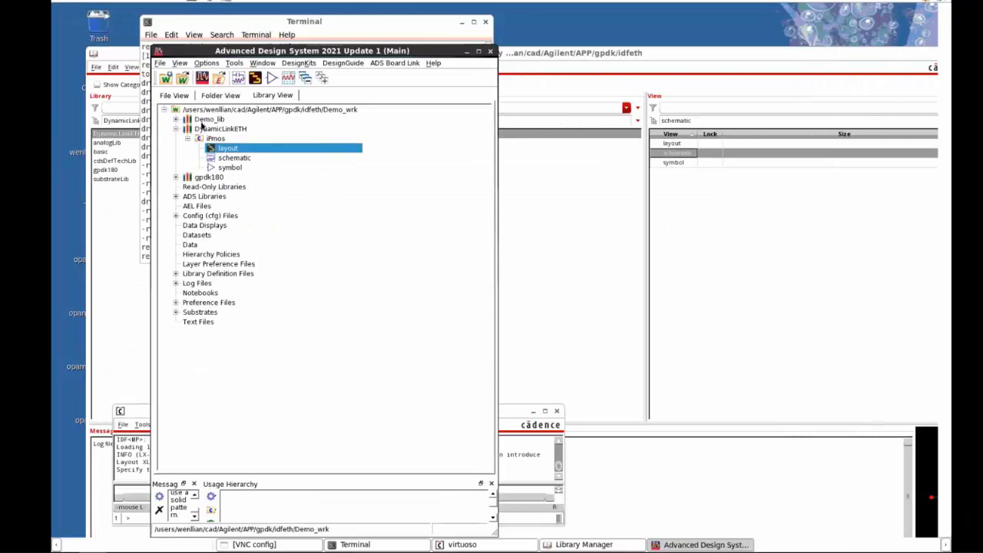
# Step: Add gpdk180 as a referenced library in the technology setup of Demo_lib
pyautogui.click(221, 120)
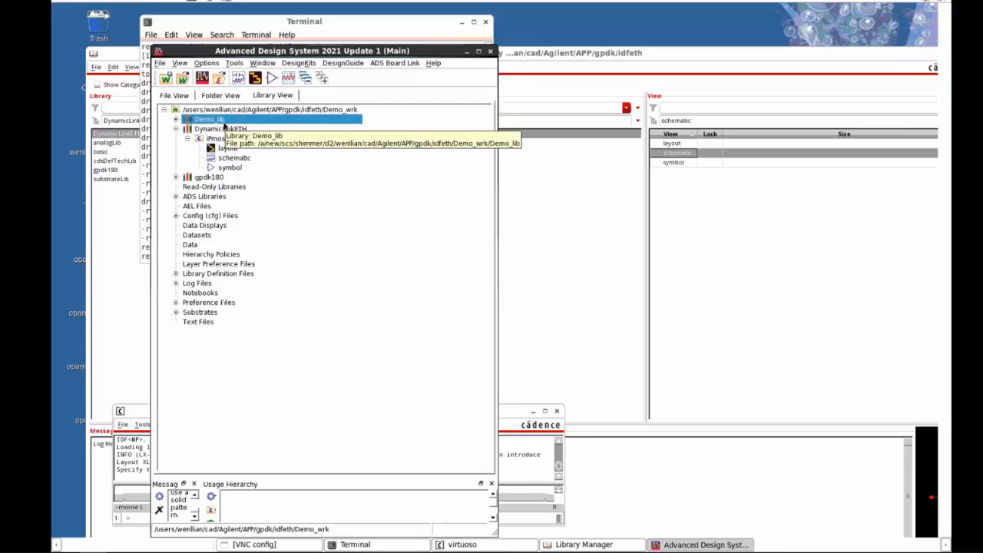
pyautogui.click(206, 63)
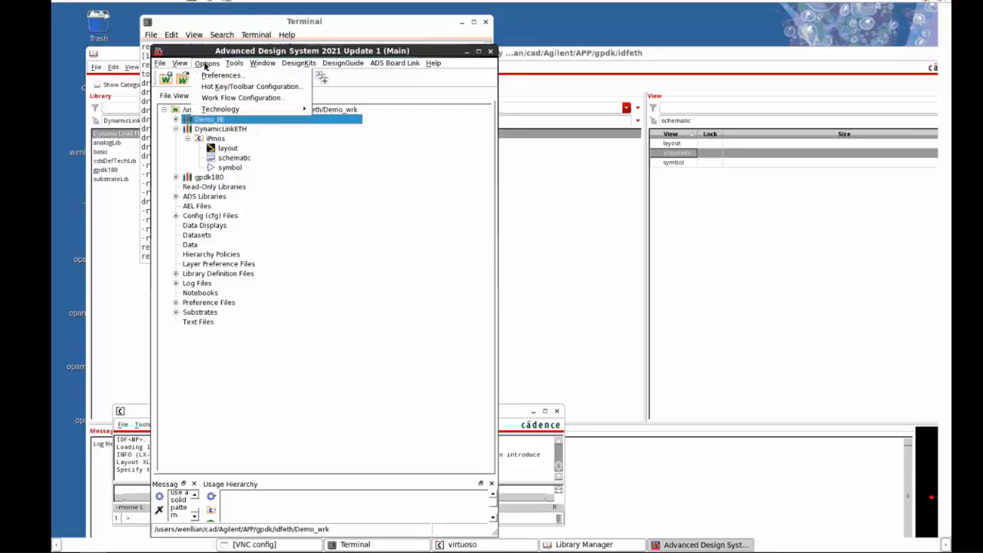
pyautogui.moveTo(240, 110)
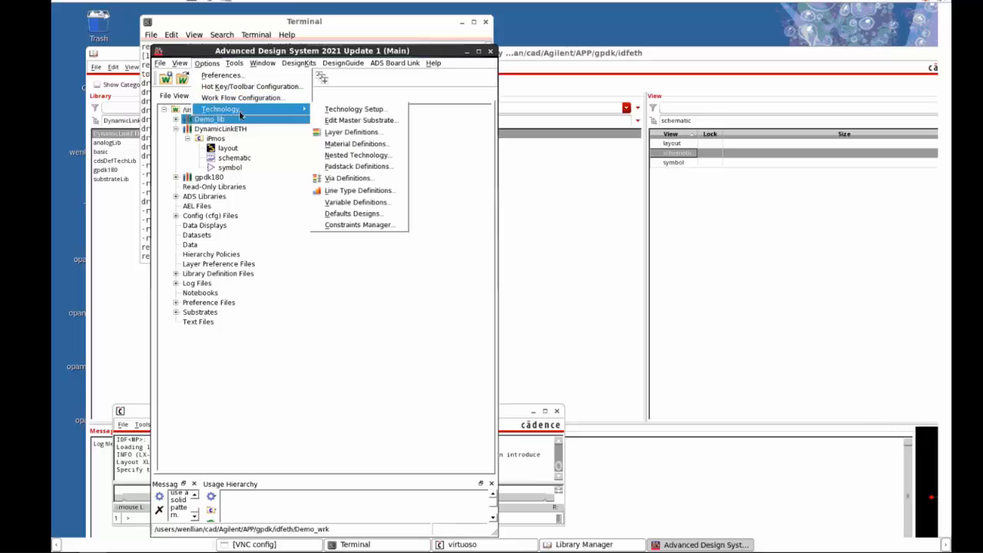
pyautogui.click(347, 109)
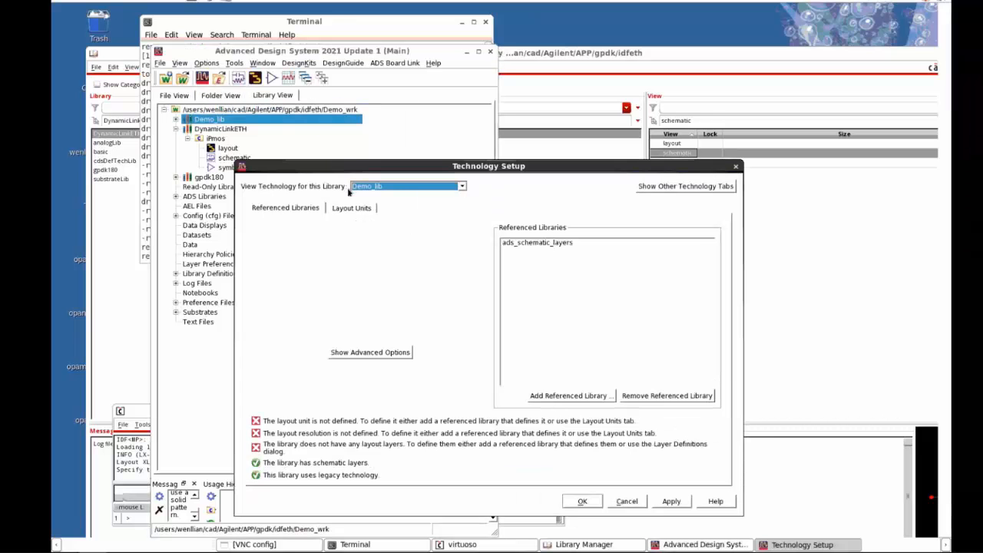
pyautogui.click(570, 396)
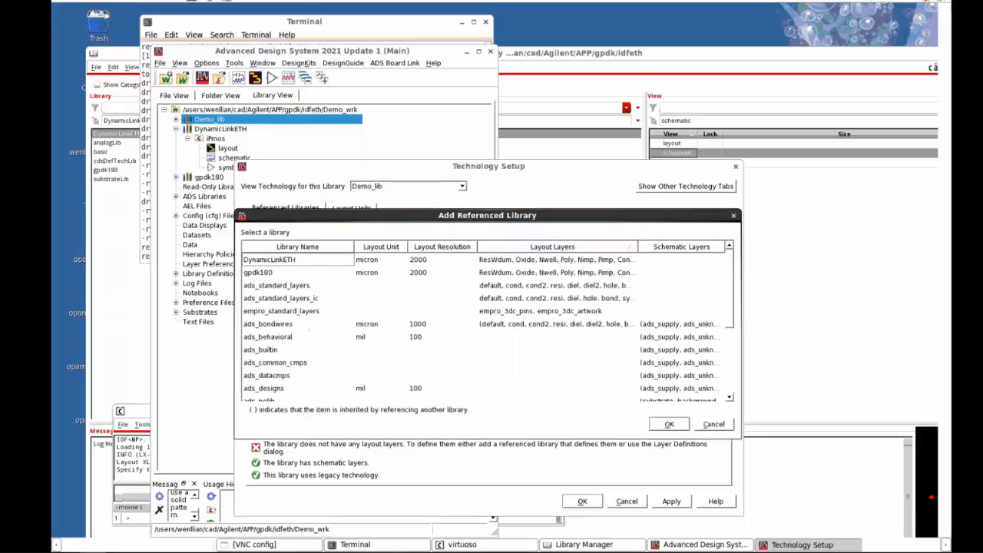
pyautogui.click(246, 274)
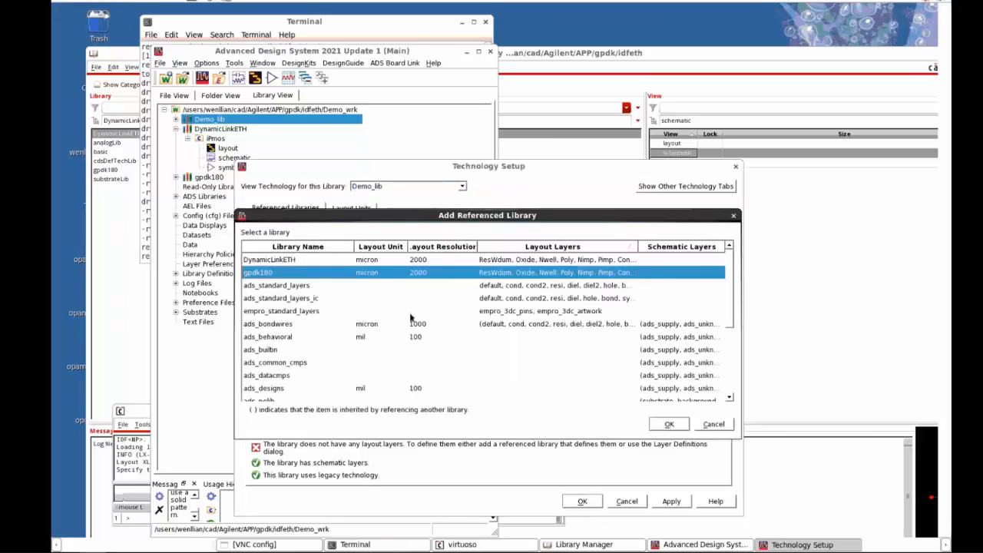
pyautogui.click(670, 425)
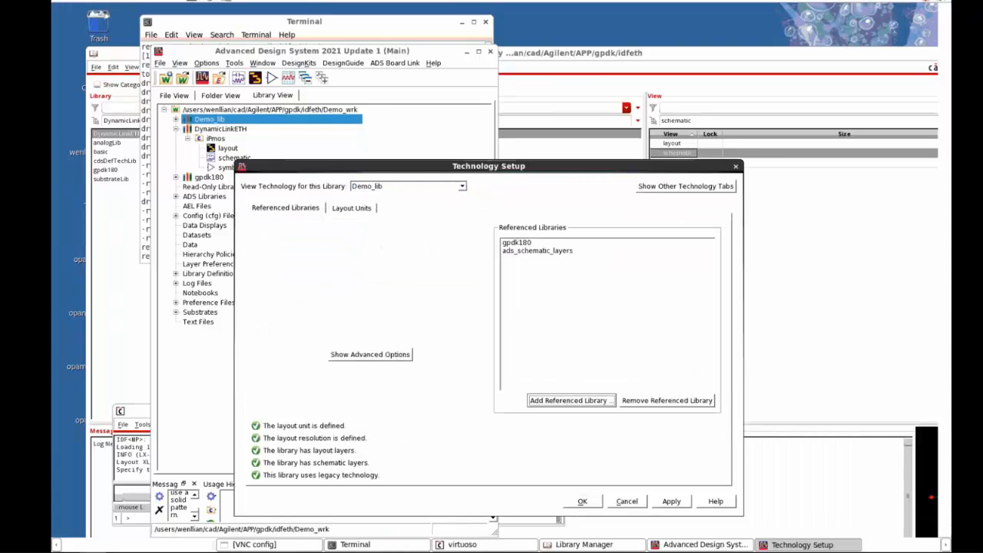
pyautogui.click(581, 502)
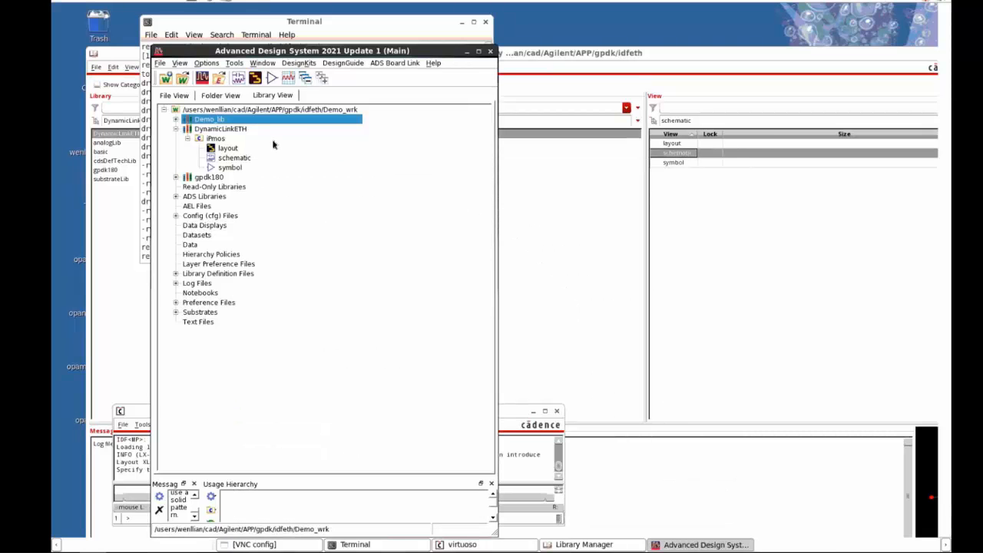
# Step: Set Demo_lib's thermal directory in its library configuration to the thermal folder under Agilent/PDK/GPDK/gpdk180_v3.2 and accept the configuration
pyautogui.rightClick(220, 124)
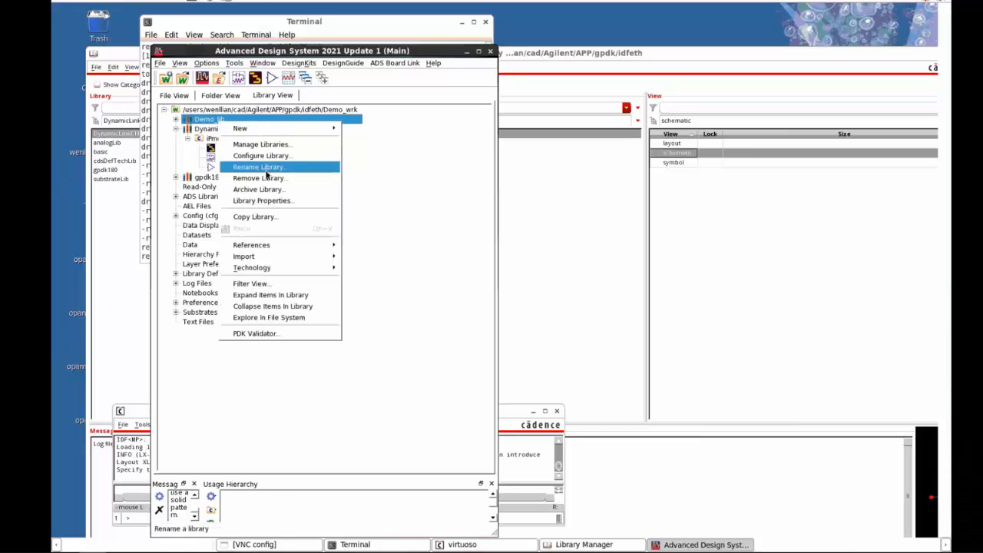
pyautogui.click(268, 156)
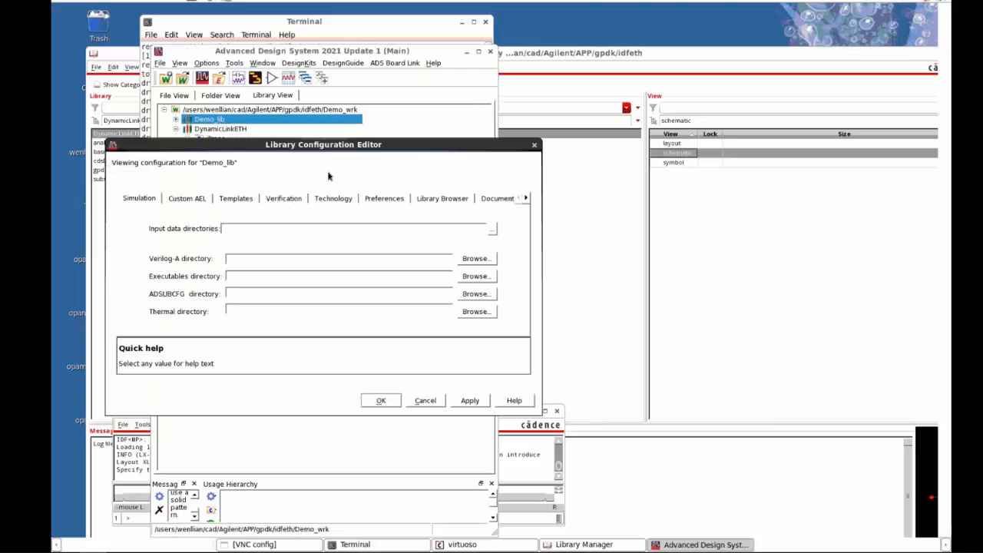
pyautogui.click(476, 311)
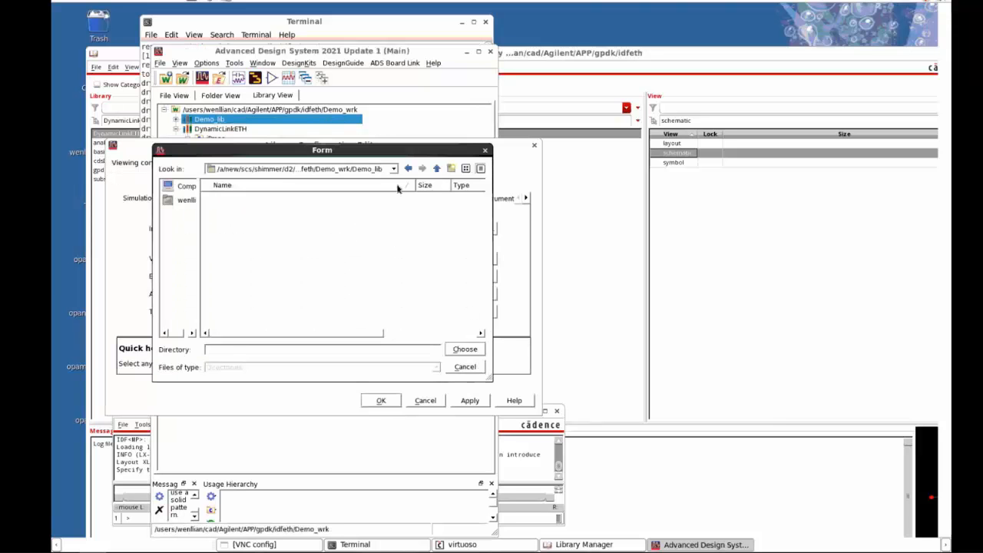
pyautogui.click(436, 170)
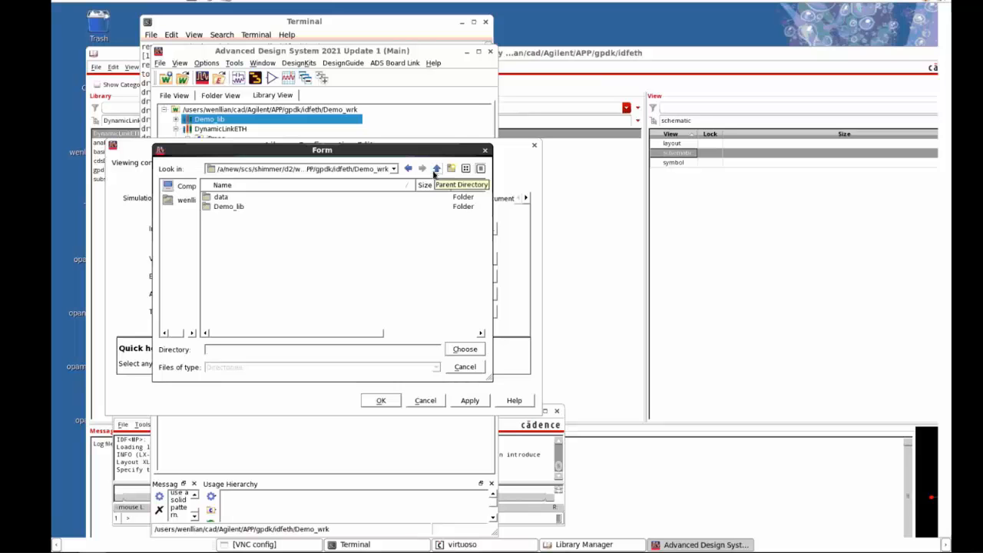
pyautogui.click(435, 170)
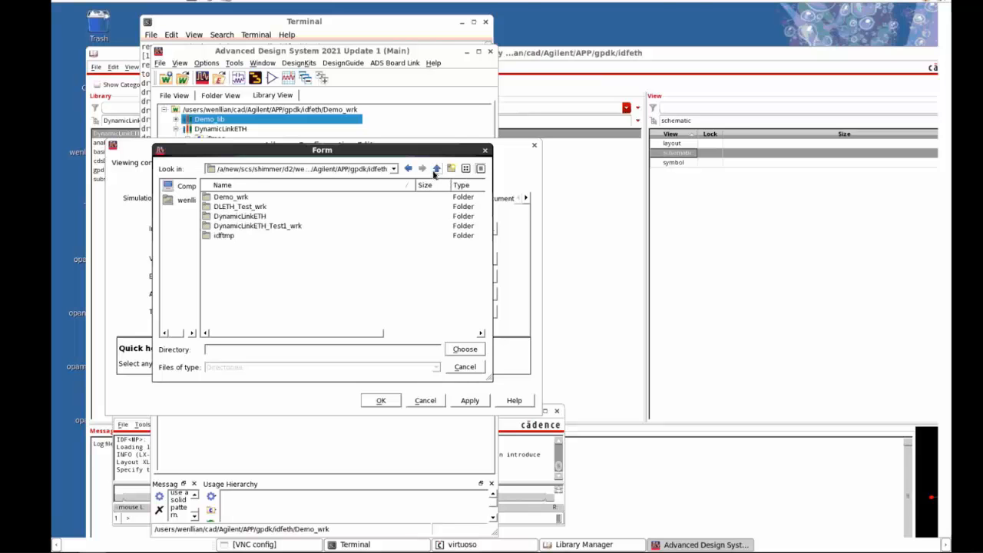
pyautogui.click(435, 170)
pyautogui.click(436, 169)
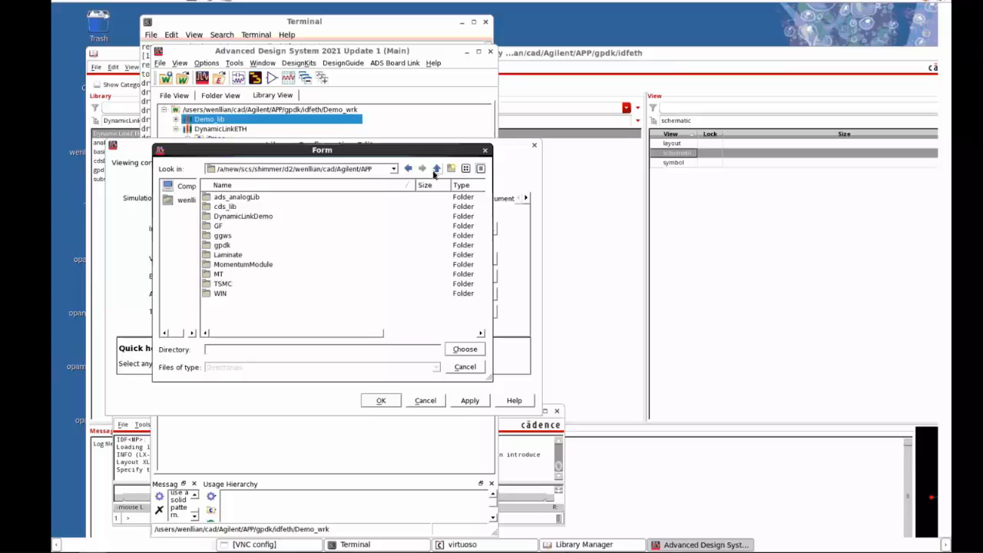
pyautogui.click(436, 169)
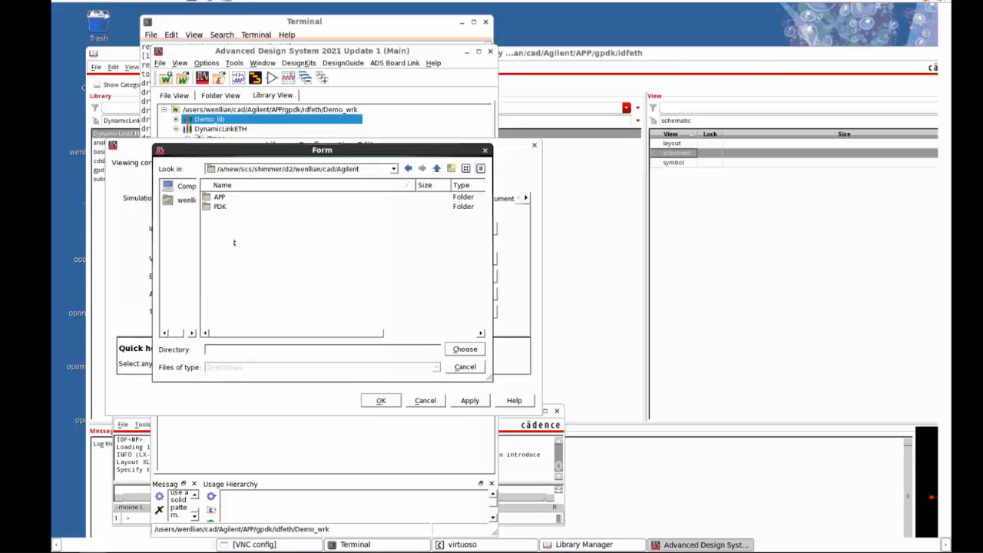
pyautogui.doubleClick(221, 206)
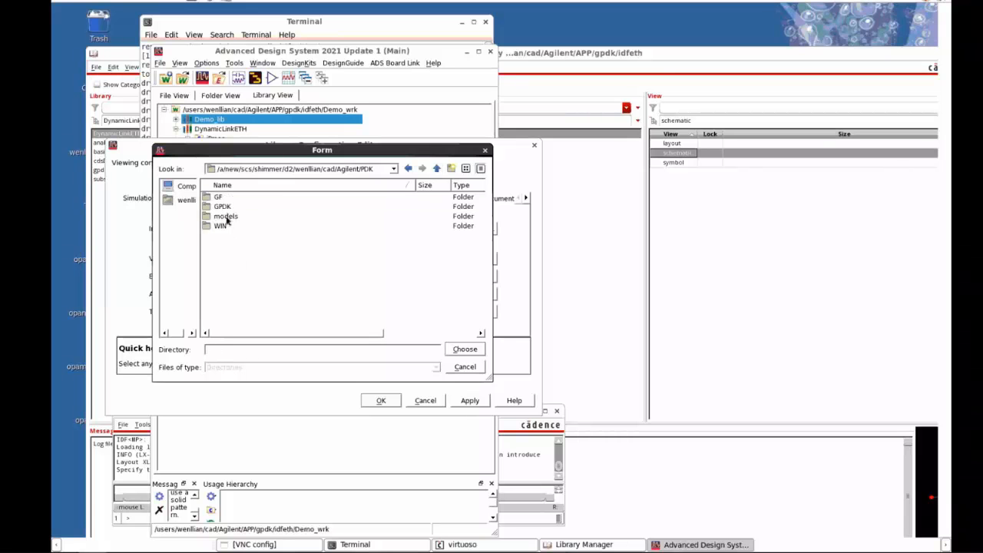
pyautogui.doubleClick(222, 206)
pyautogui.doubleClick(224, 209)
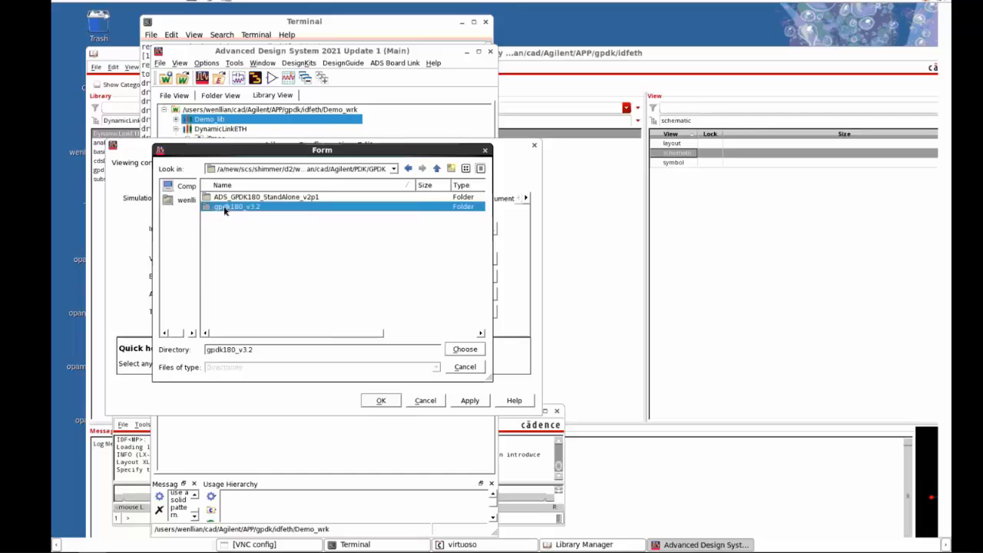
pyautogui.click(231, 285)
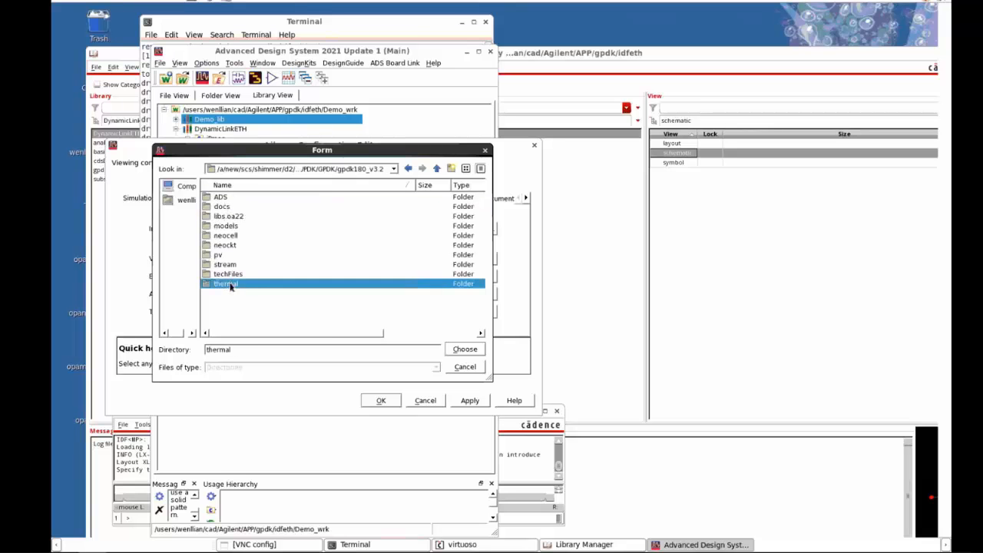
pyautogui.click(455, 352)
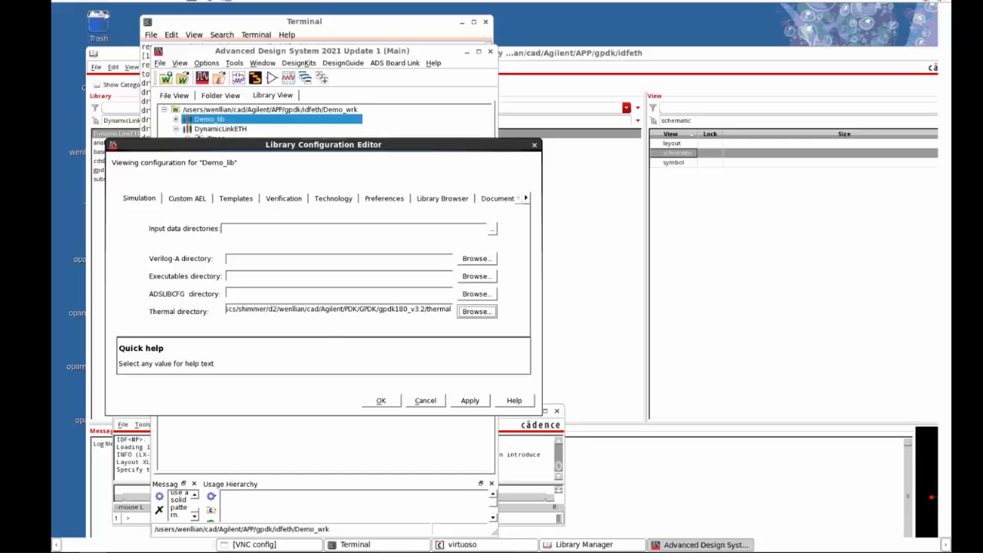
pyautogui.click(381, 401)
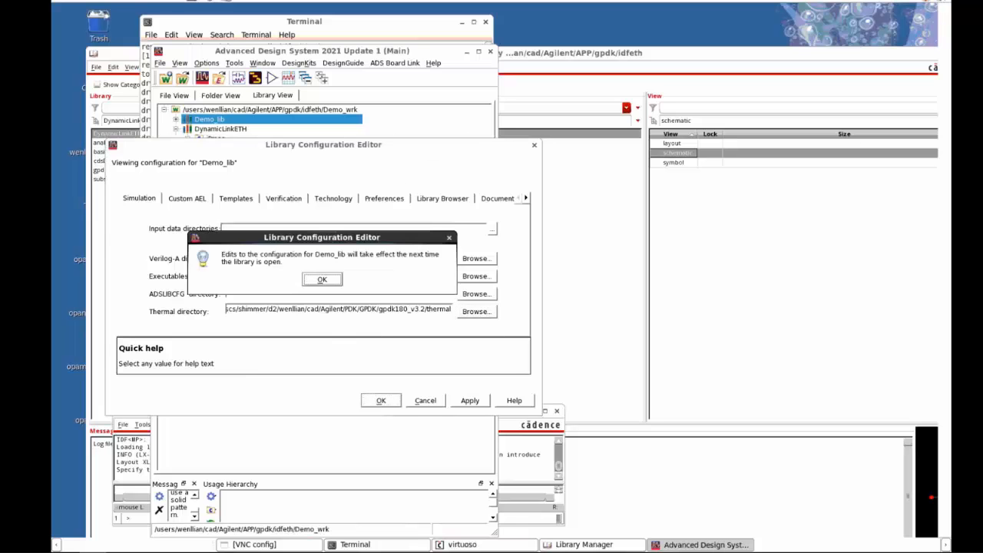
# Step: Acknowledge the notice about the edited Demo_lib configuration
pyautogui.click(307, 280)
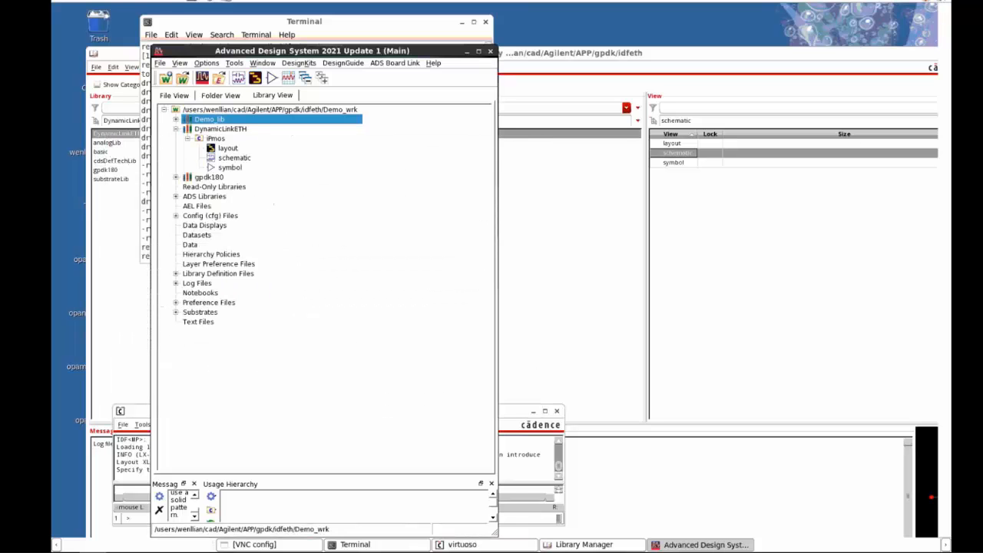
pyautogui.rightClick(198, 124)
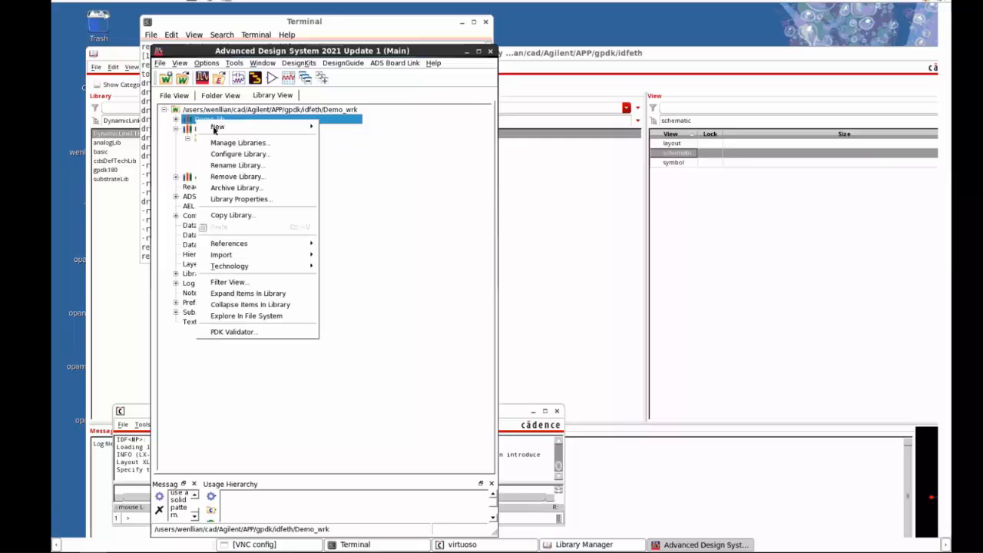
pyautogui.moveTo(219, 127)
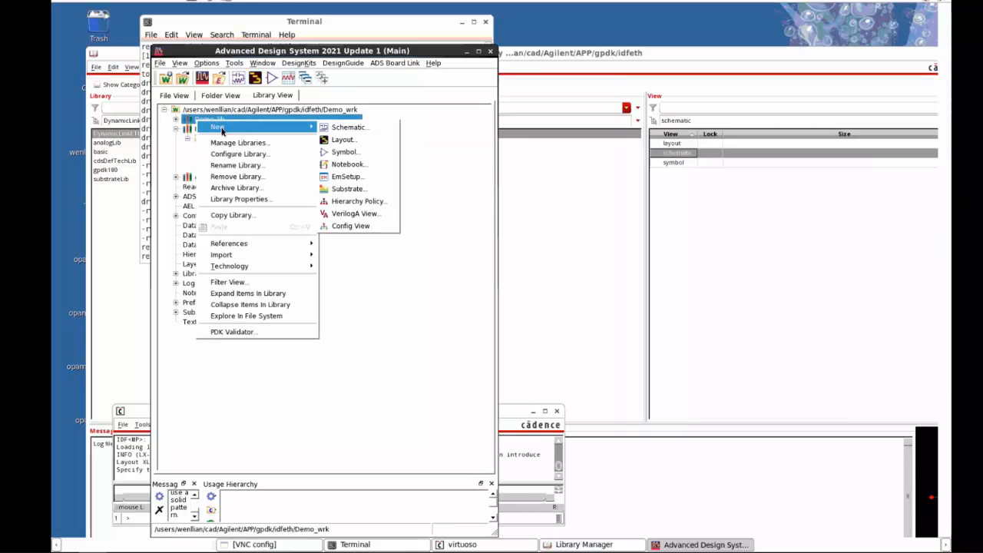
pyautogui.click(430, 141)
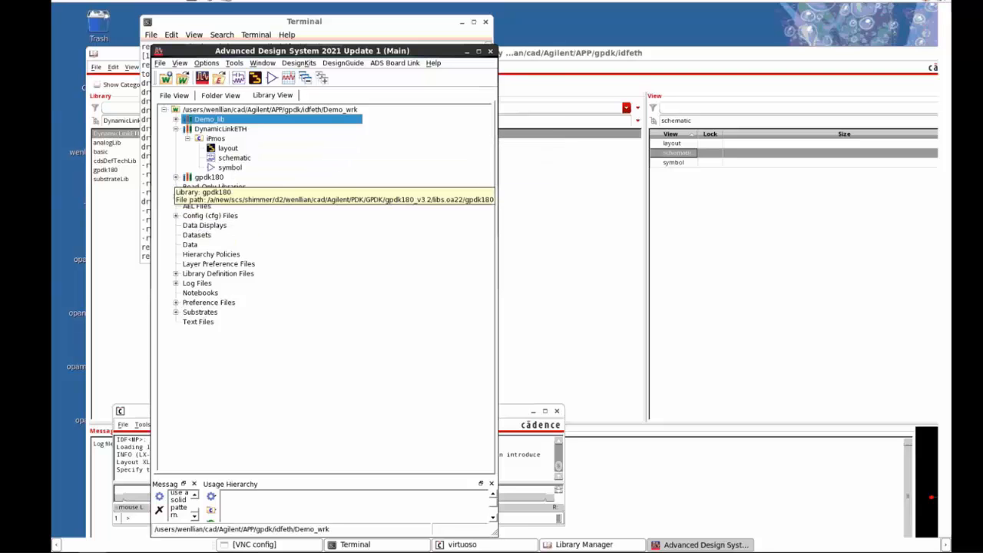
# Step: Examine Demo_lib's technology layer definitions for the layers referenced from gpdk180, and close them
pyautogui.click(206, 62)
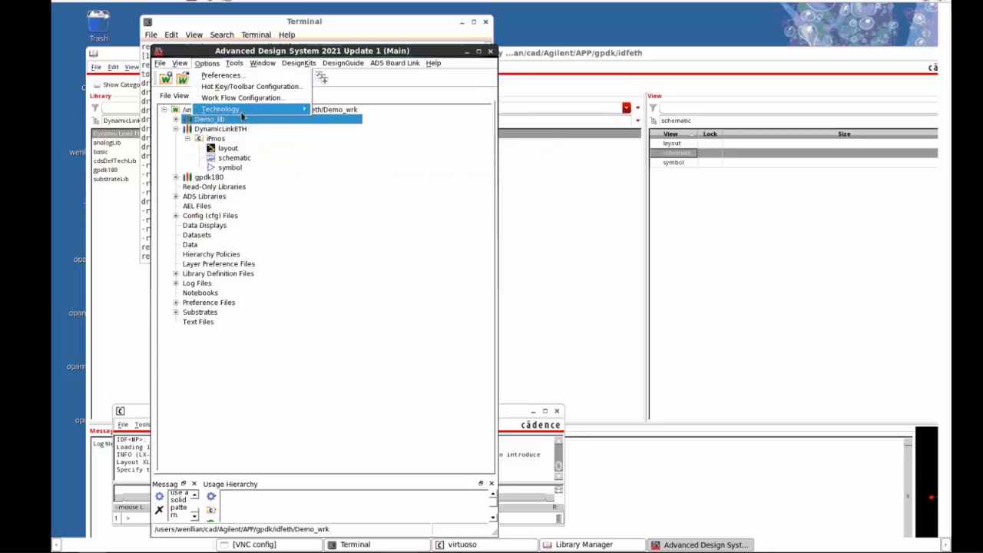
pyautogui.moveTo(243, 116)
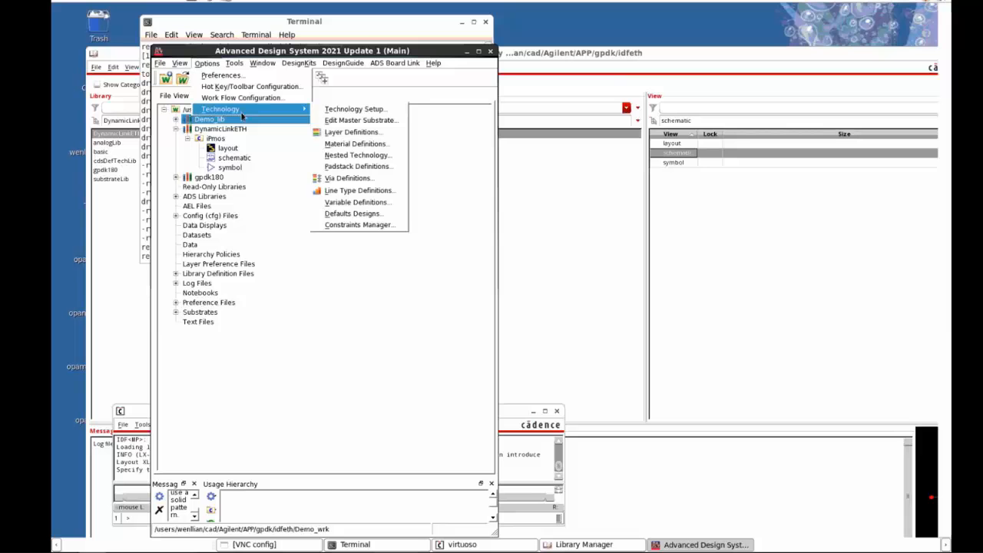
pyautogui.click(343, 132)
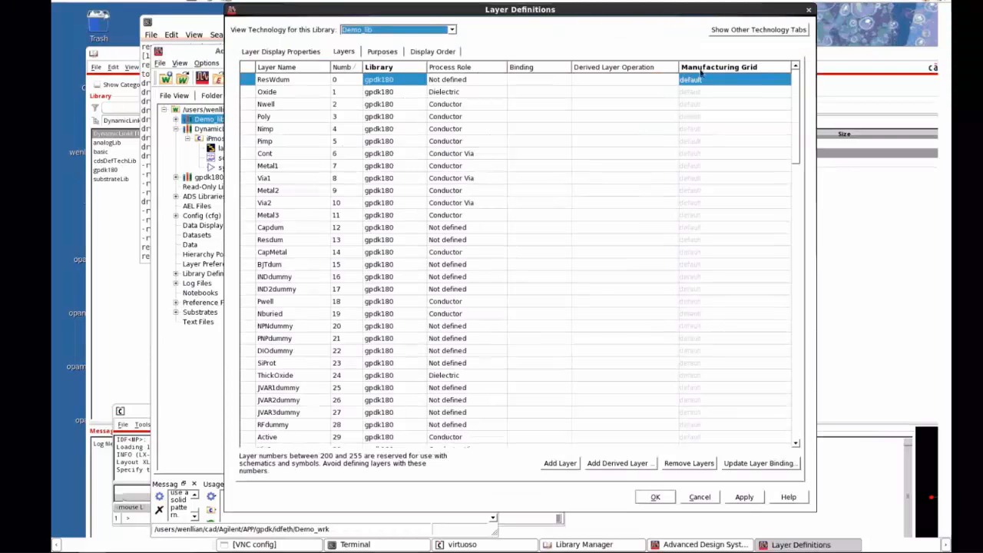
pyautogui.click(808, 12)
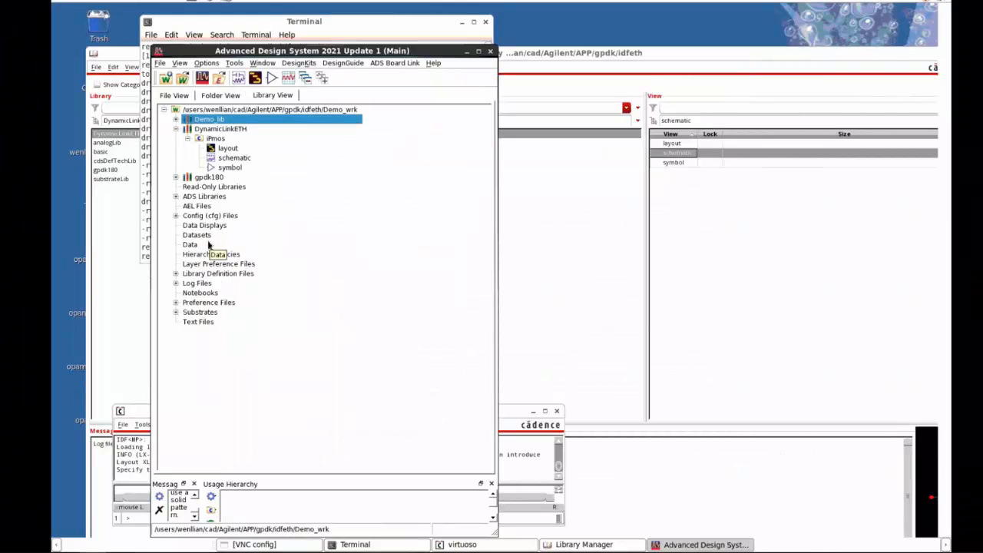
# Step: Copy the gpdk180.subst substrate from the gpdk180 library into Demo_lib, keeping the name gpdk180 and including no hierarchy
pyautogui.click(176, 177)
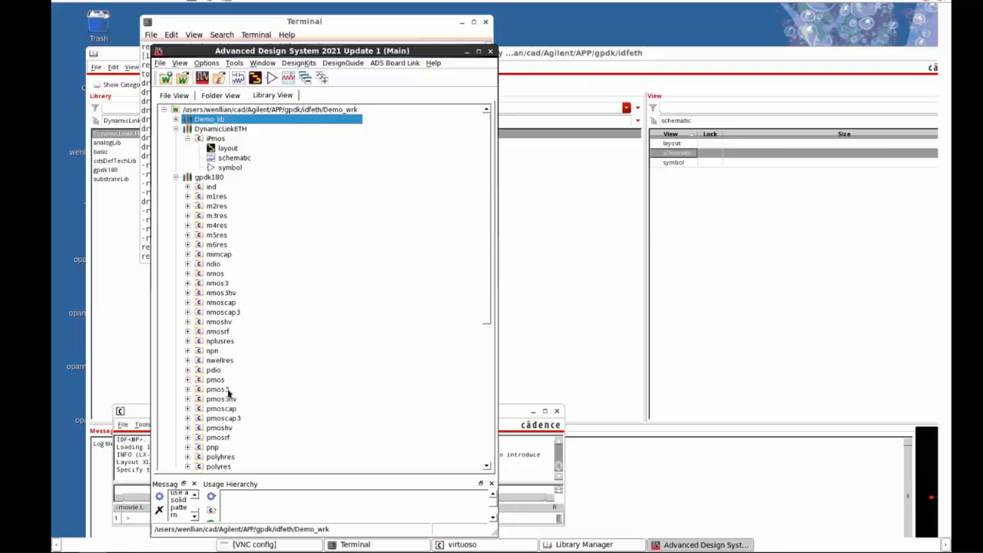
pyautogui.scroll(-4, 228, 393)
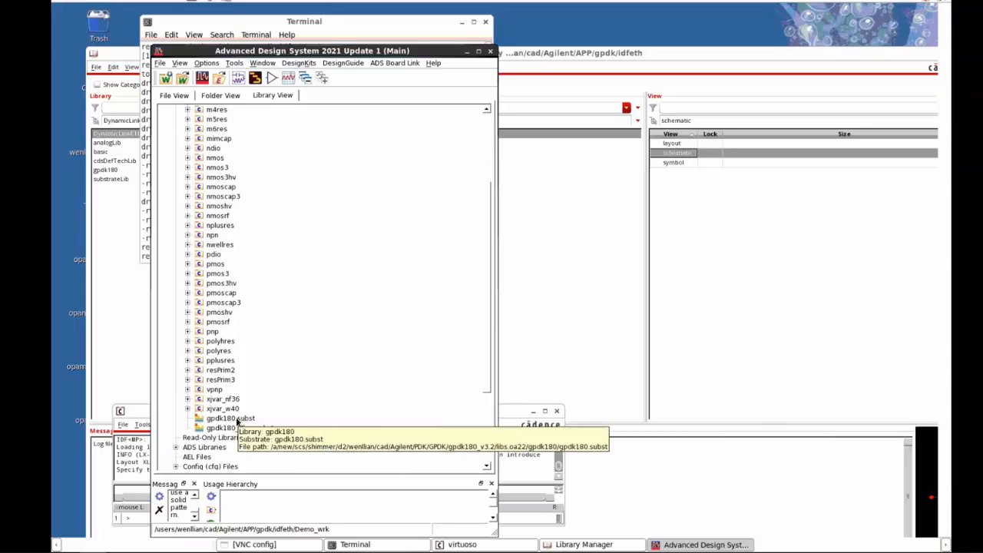
pyautogui.click(237, 419)
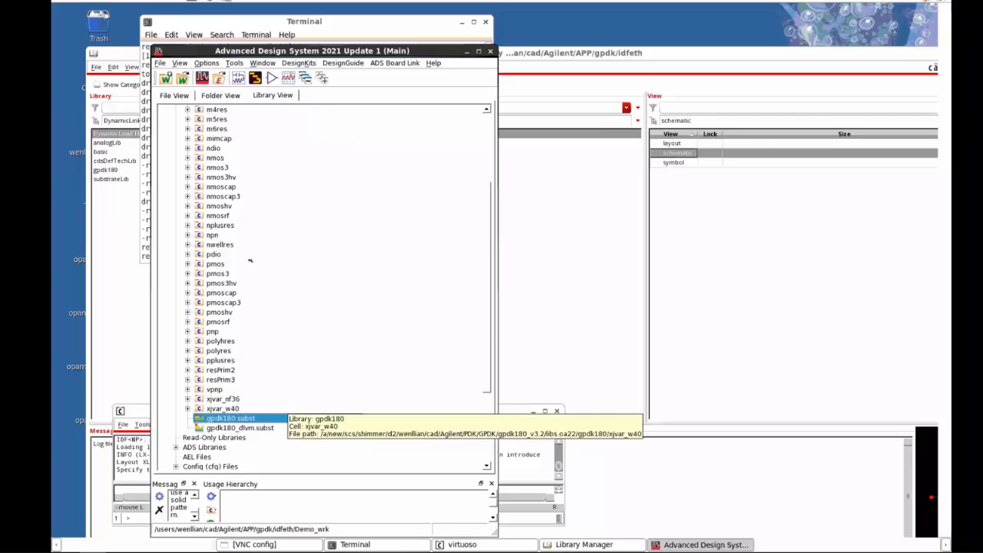
pyautogui.scroll(4, 226, 134)
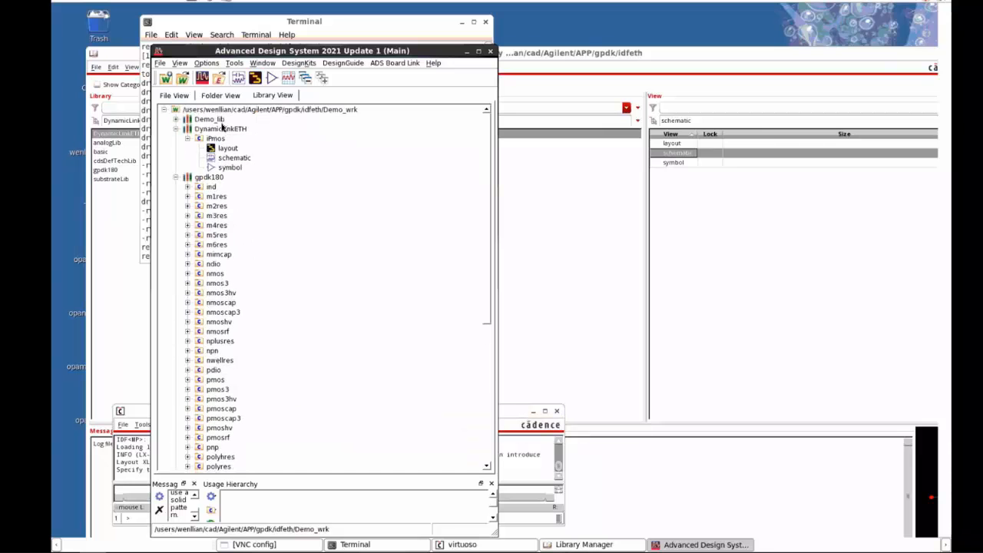
pyautogui.click(219, 121)
pyautogui.rightClick(219, 120)
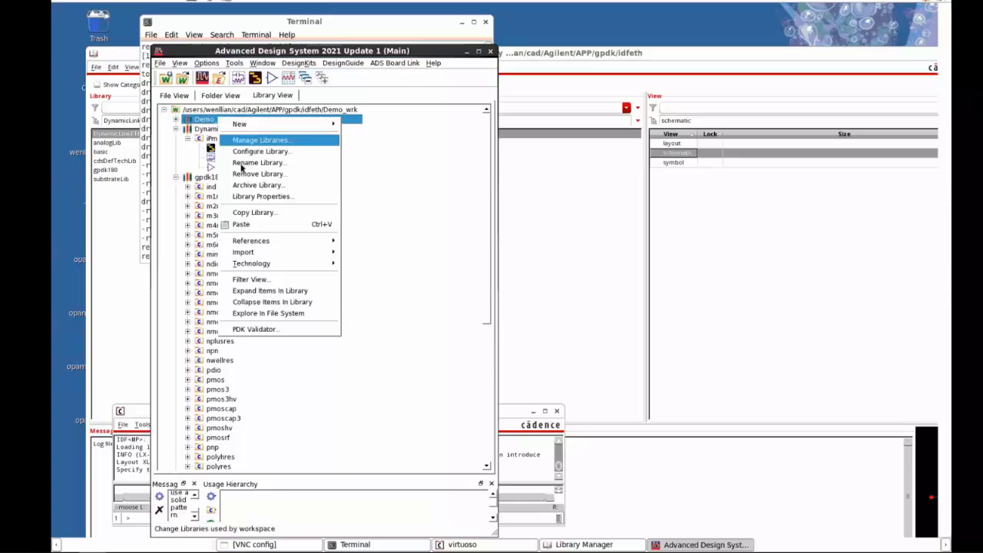
pyautogui.click(256, 225)
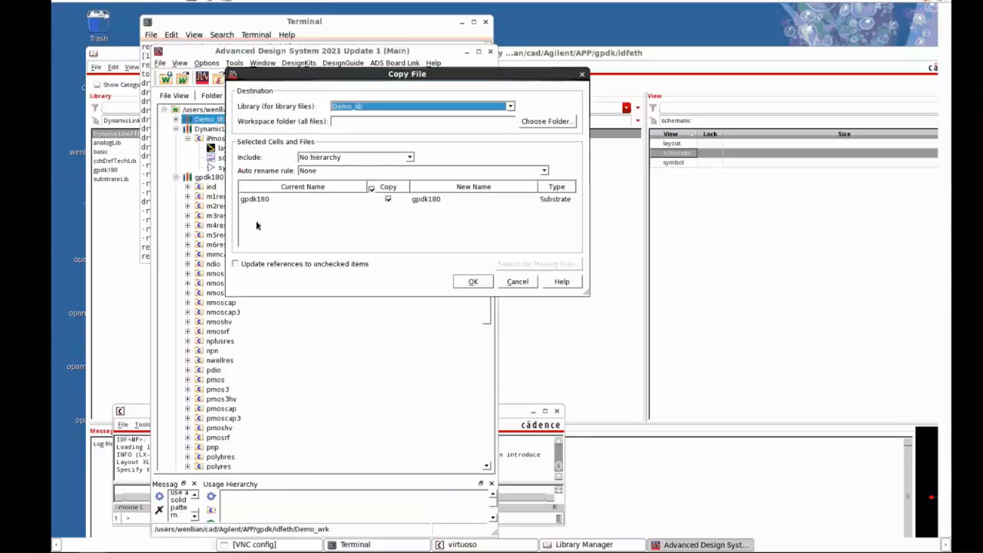
pyautogui.click(462, 288)
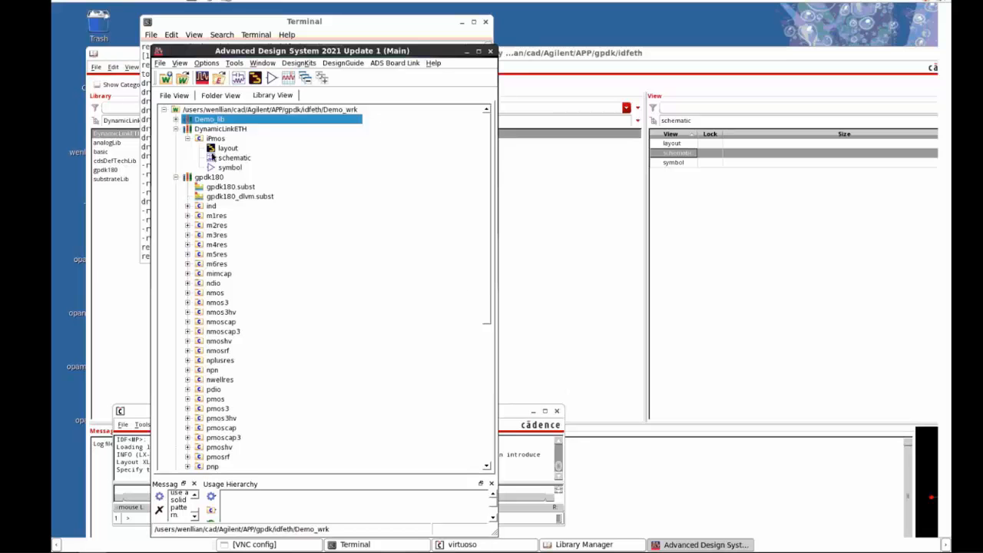
# Step: Add a new layer Heat_fet with process role Conductor as bounding area layer of Demo_lib's gpdk180 substrate, and save and close the substrate
pyautogui.click(176, 120)
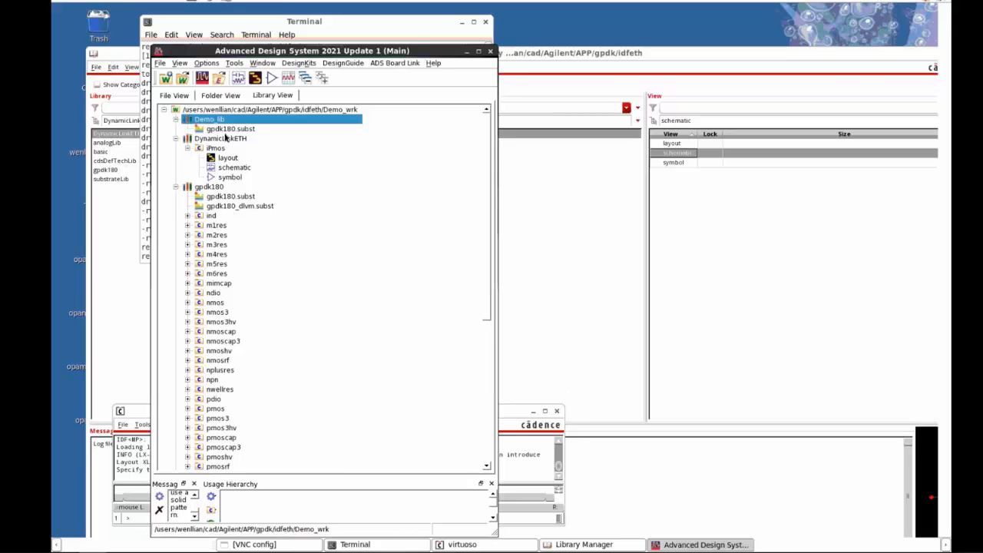
pyautogui.doubleClick(224, 130)
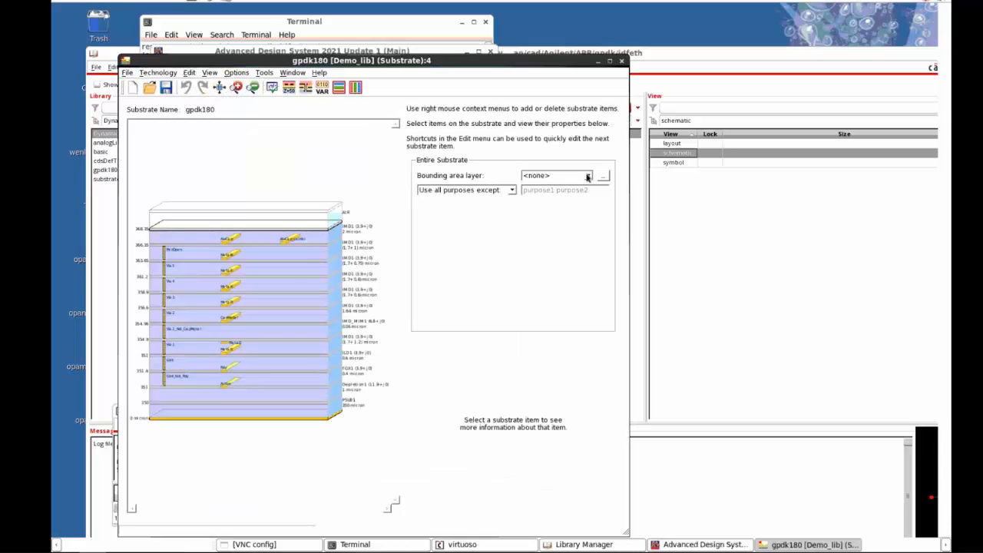
pyautogui.click(588, 176)
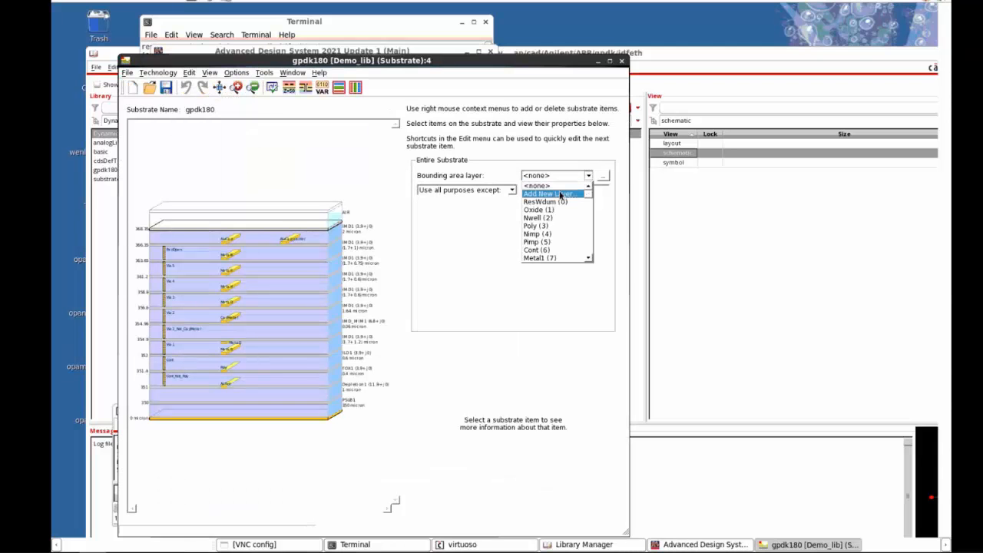
pyautogui.click(560, 195)
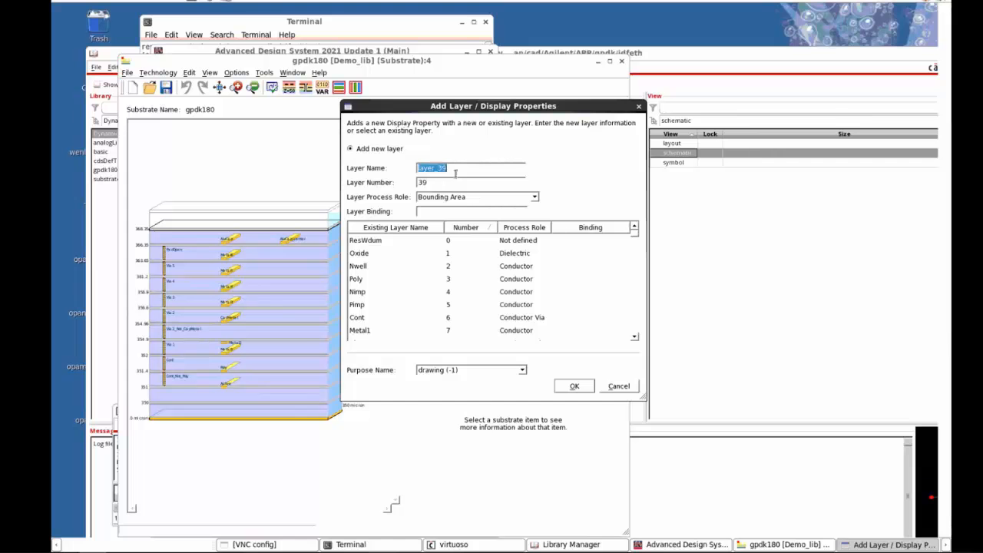
pyautogui.write('Heat_fet')
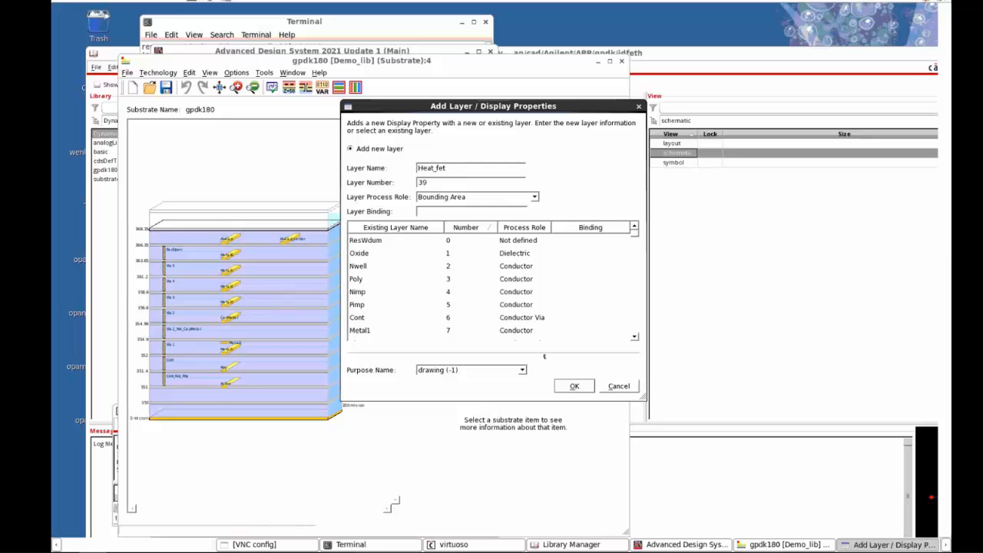
pyautogui.click(534, 199)
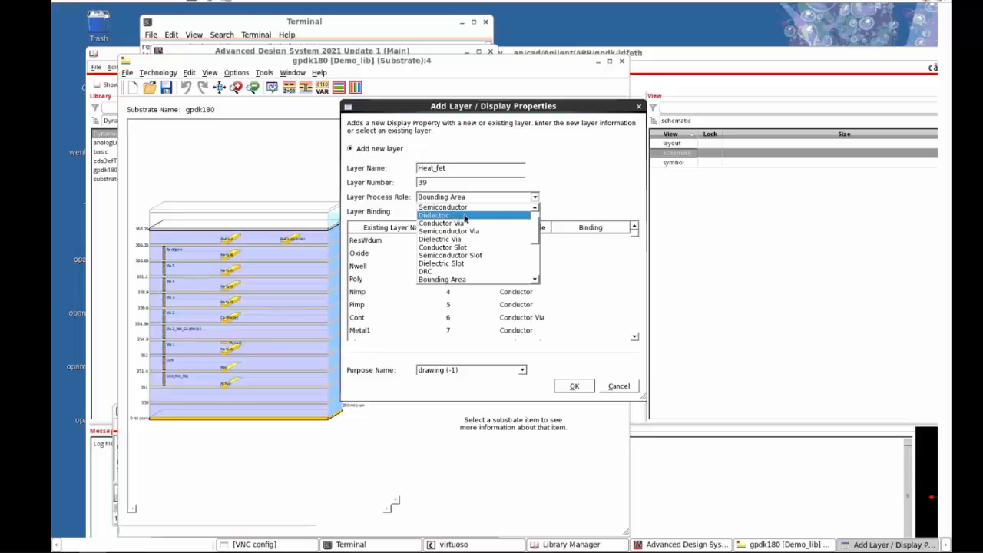
pyautogui.scroll(1, 464, 219)
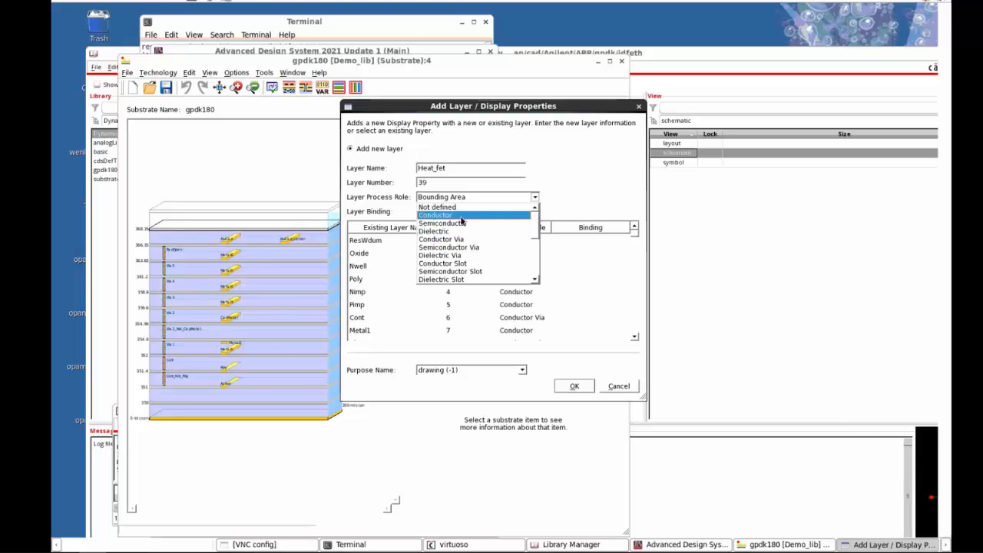
pyautogui.click(464, 215)
pyautogui.click(575, 387)
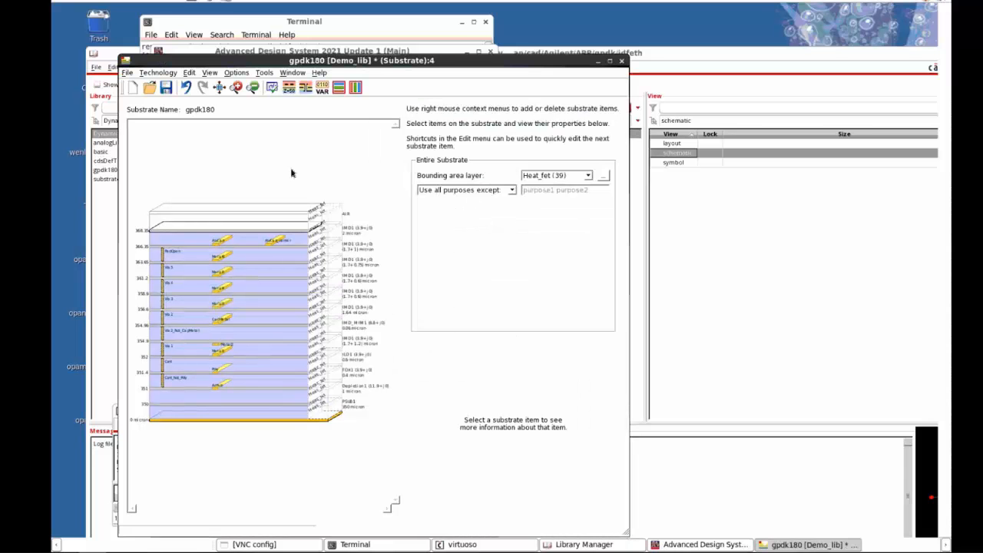
pyautogui.click(166, 86)
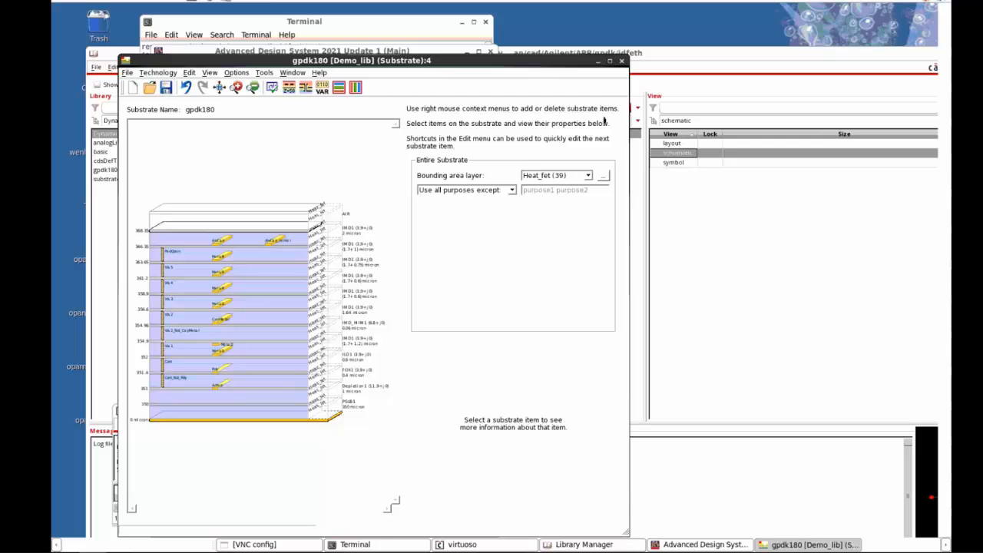
pyautogui.click(621, 60)
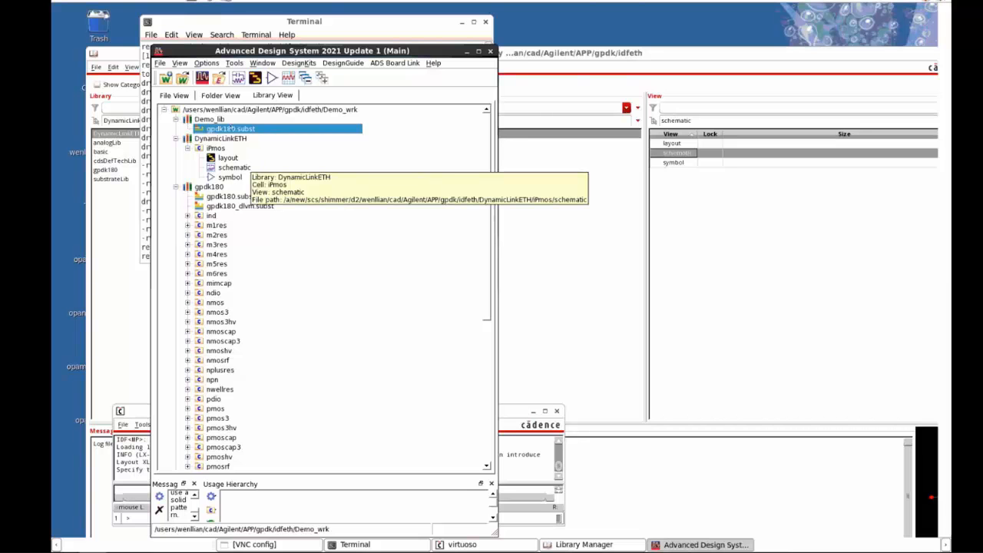
# Step: Create a new layout in Demo_lib for a cell named iPmos_idf
pyautogui.click(219, 121)
pyautogui.rightClick(218, 121)
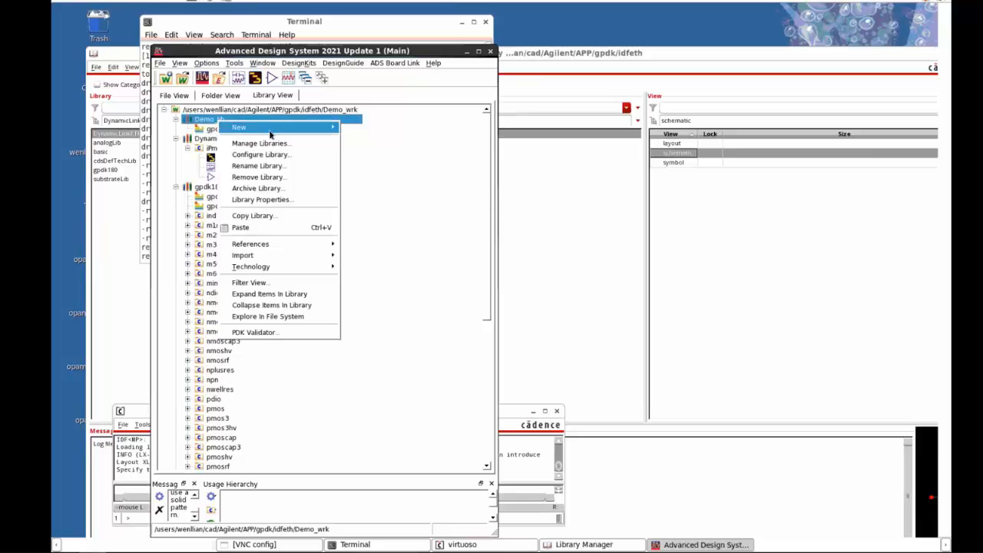
pyautogui.moveTo(271, 129)
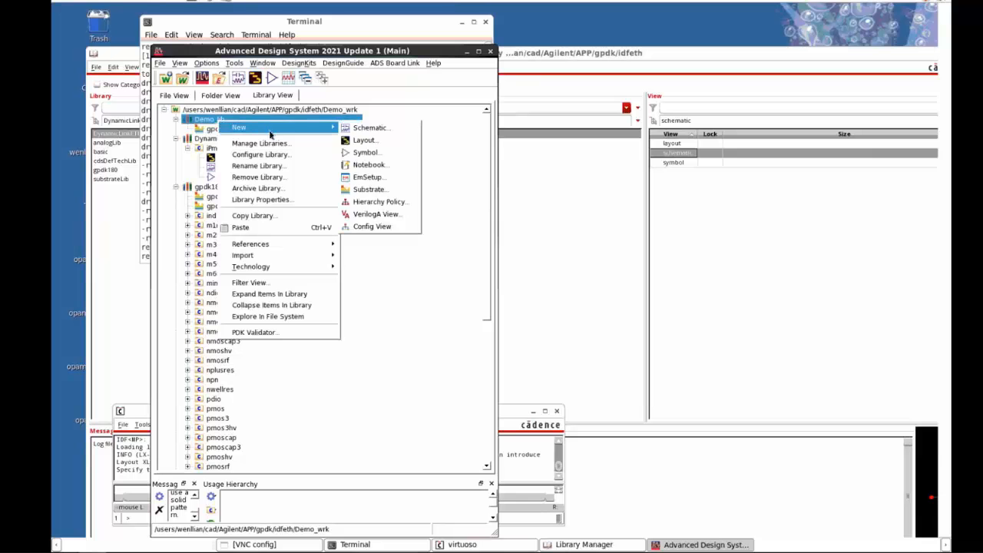
pyautogui.click(363, 140)
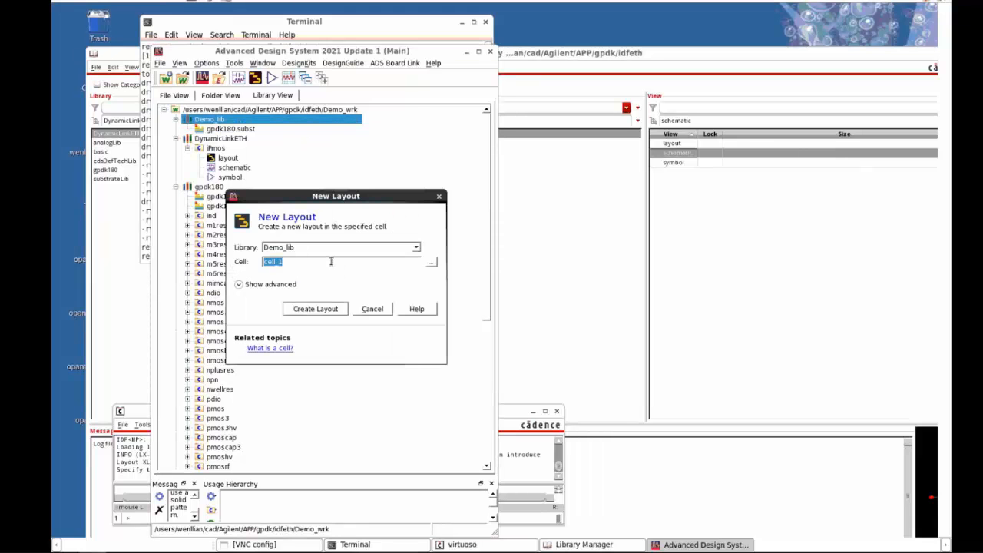
pyautogui.write('iPmos_is_i')
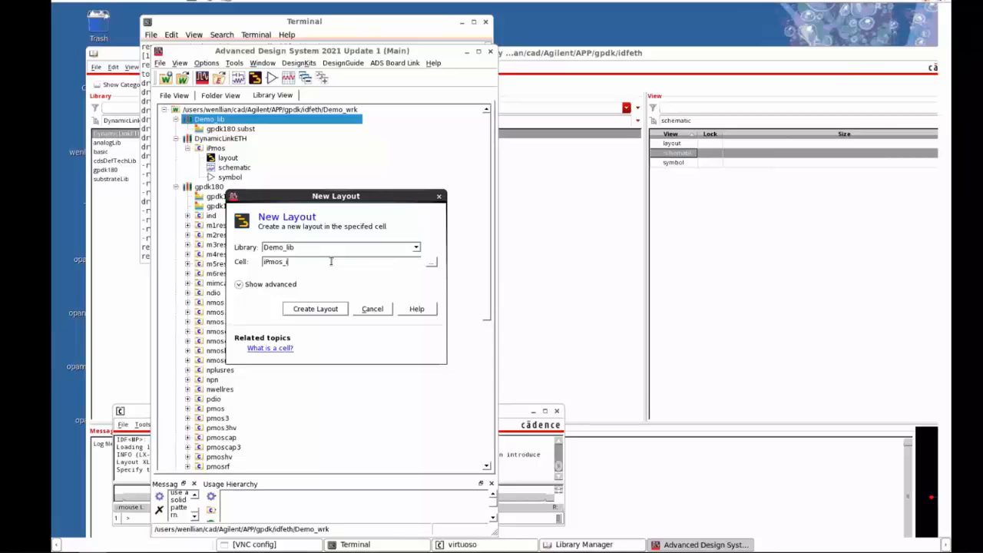
pyautogui.write('df')
pyautogui.click(321, 309)
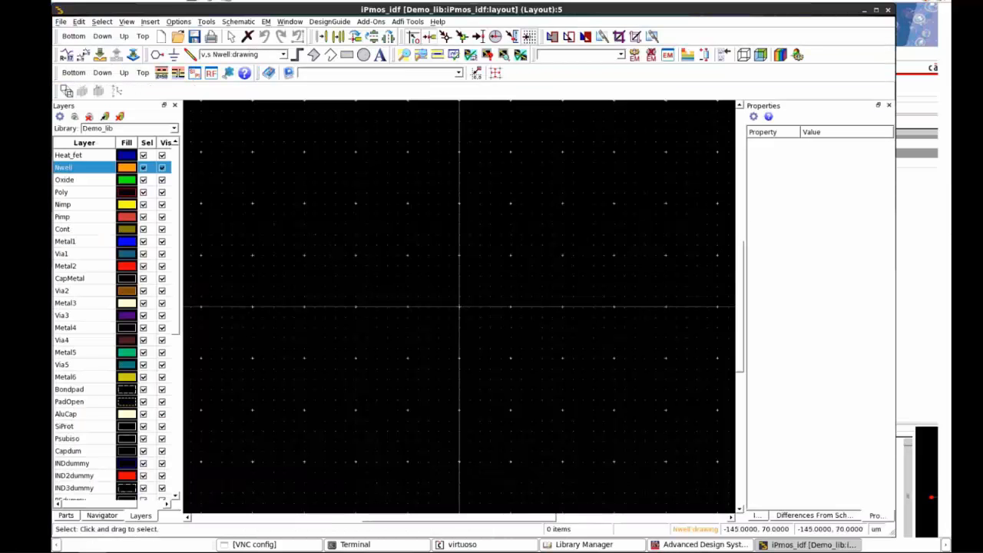
# Step: Make Heat_fet the active layer and place an instance of DynamicLinkETH's iPmos layout in the iPmos_idf layout
pyautogui.click(65, 158)
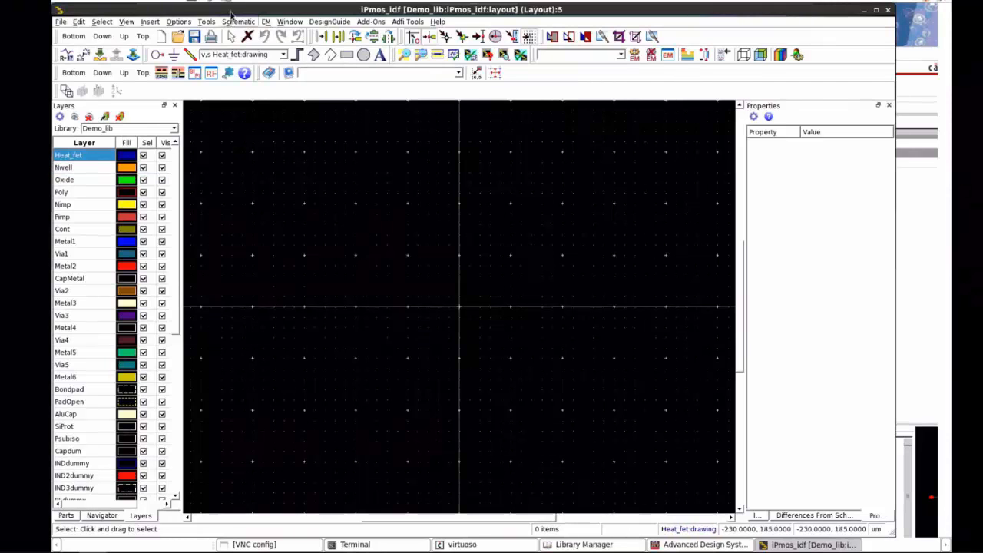
pyautogui.moveTo(229, 12); pyautogui.dragTo(606, 193)
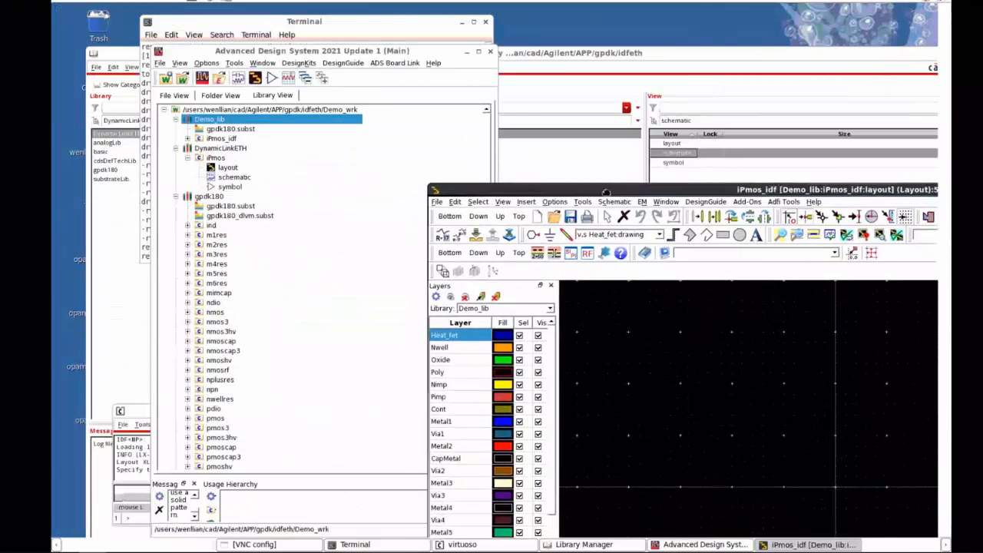
pyautogui.click(229, 168)
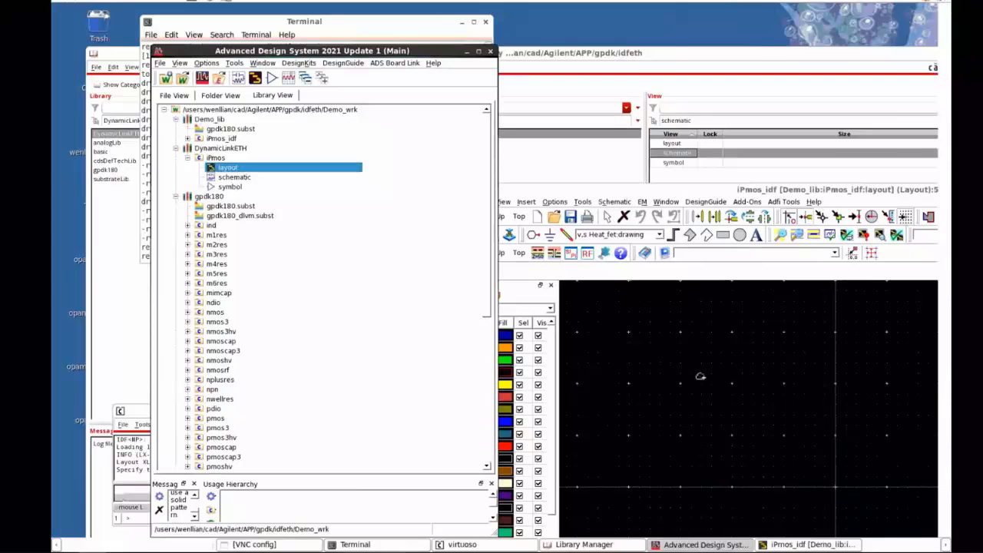
pyautogui.click(750, 385)
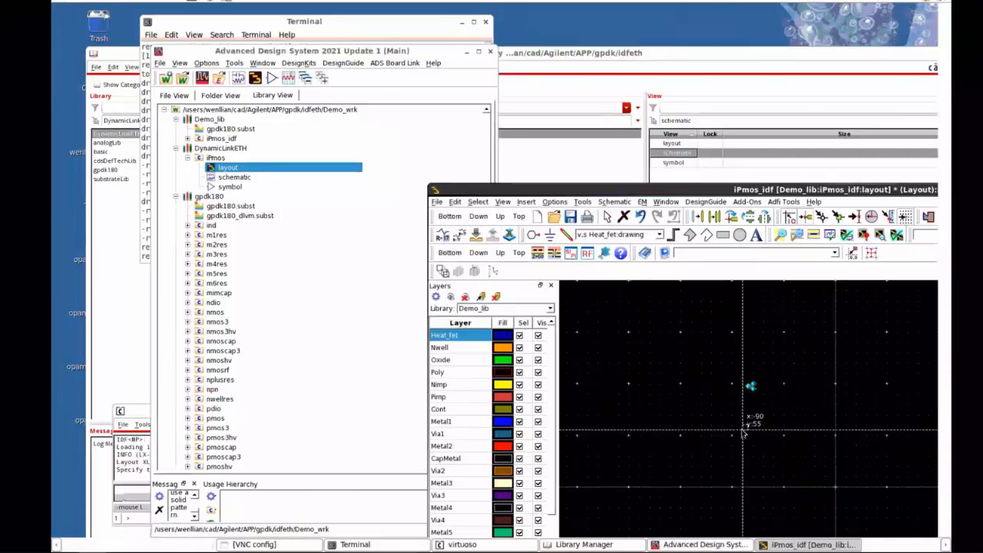
pyautogui.press('Escape')
pyautogui.press('f')
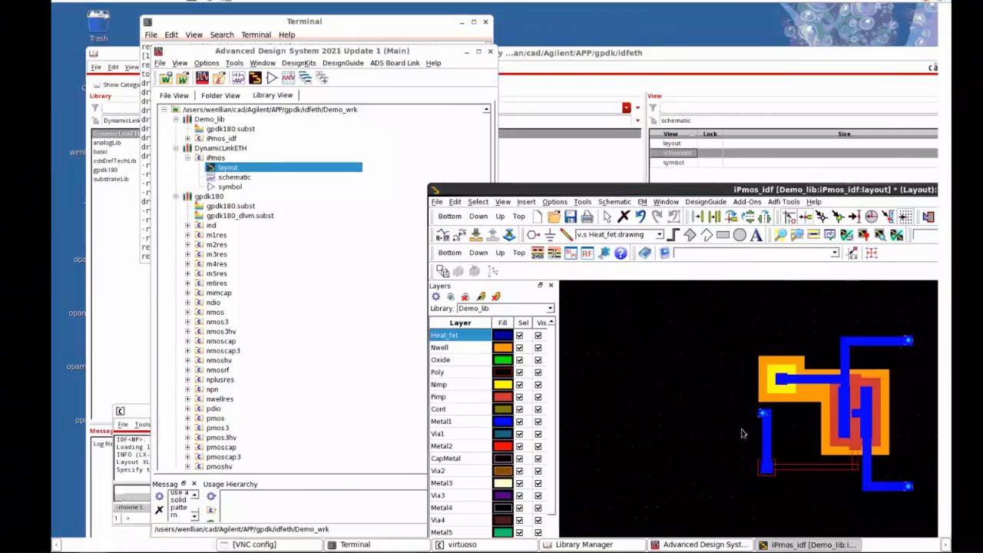
# Step: Limit layer visibility and selection in the iPmos_idf layout to the Heat_fet and Poly layers
pyautogui.moveTo(694, 191); pyautogui.dragTo(455, 112)
pyautogui.click(579, 327)
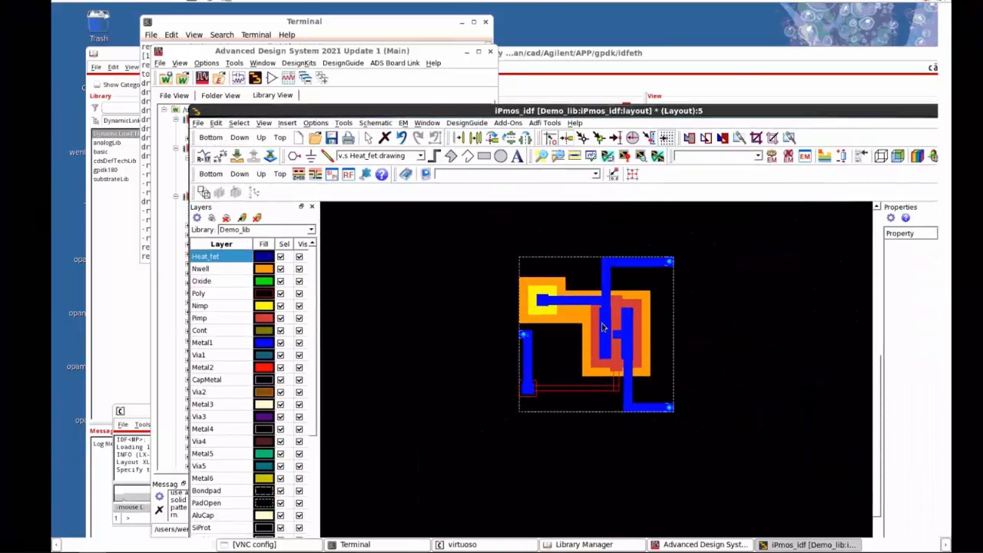
pyautogui.click(358, 327)
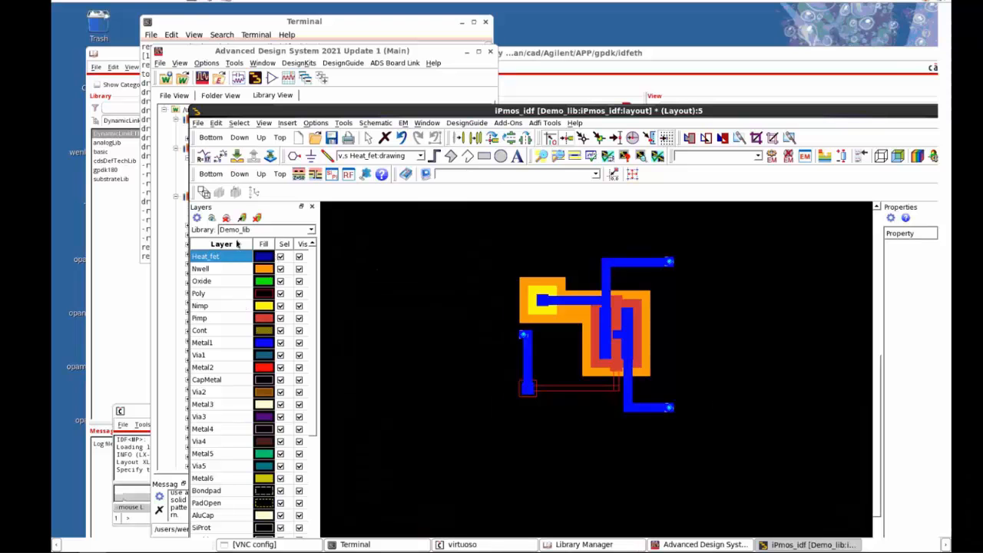
pyautogui.click(226, 218)
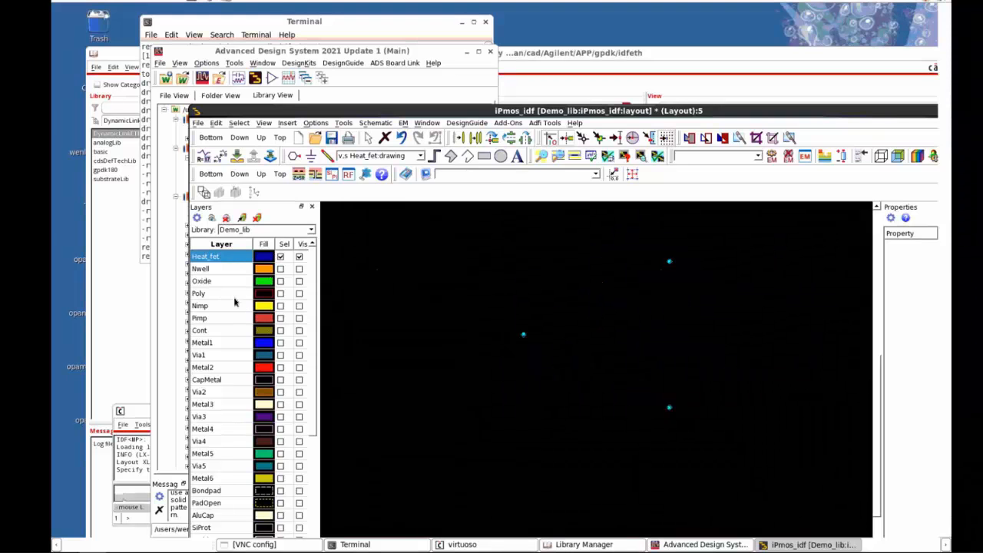
pyautogui.click(280, 295)
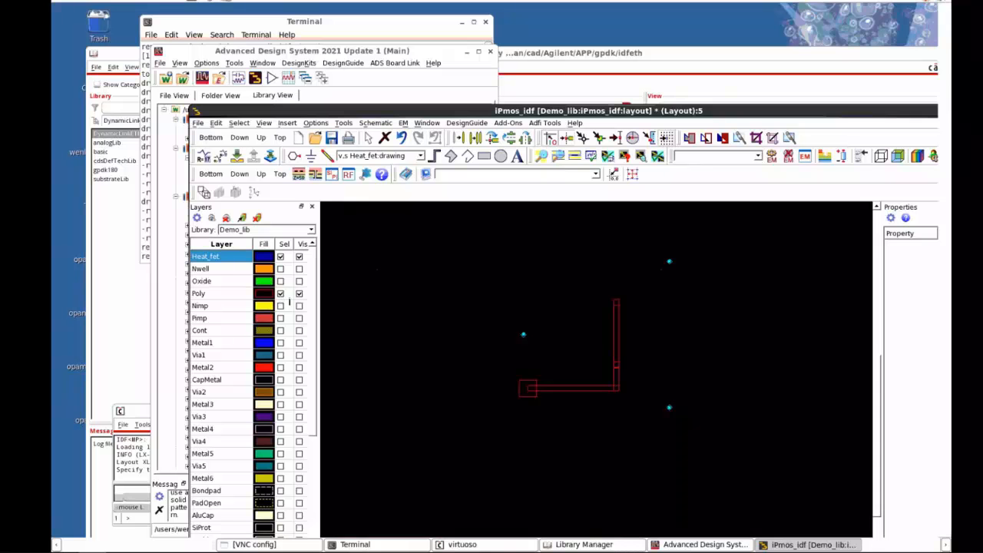
pyautogui.scroll(2, 609, 343)
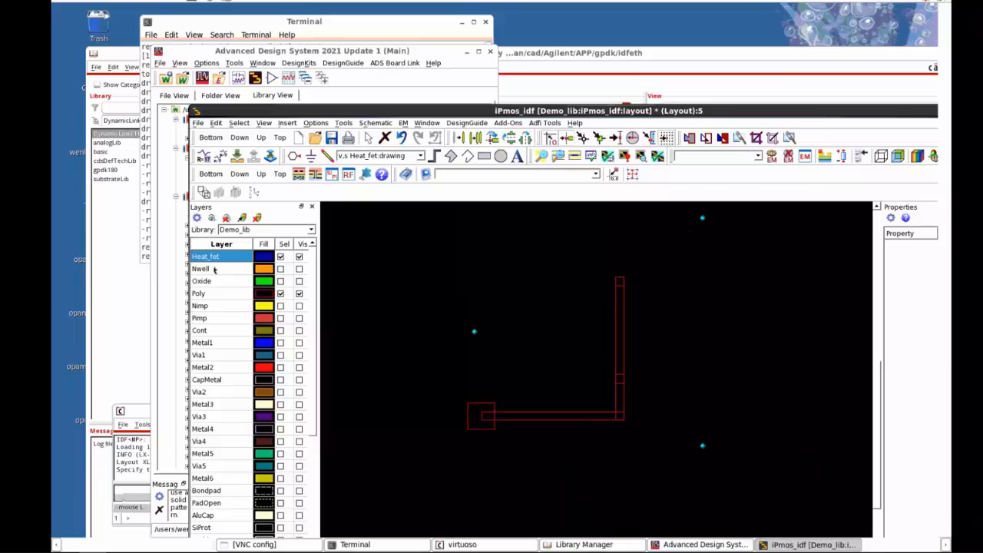
# Step: Turn off grid snapping, draw a 0.18 by 2 Heat_fet rectangle over the channel section of the vertical Poly gate, and save the layout
pyautogui.click(487, 157)
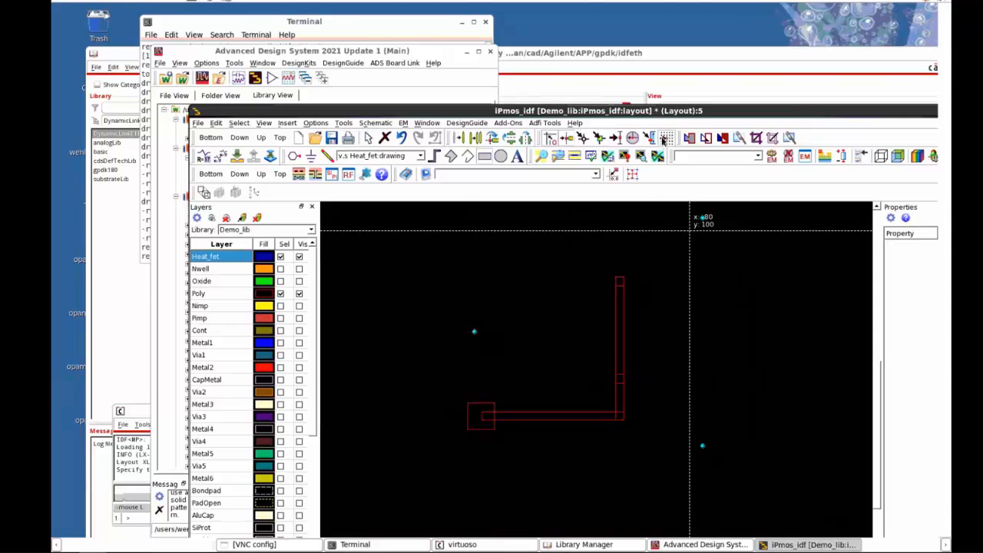
pyautogui.click(665, 138)
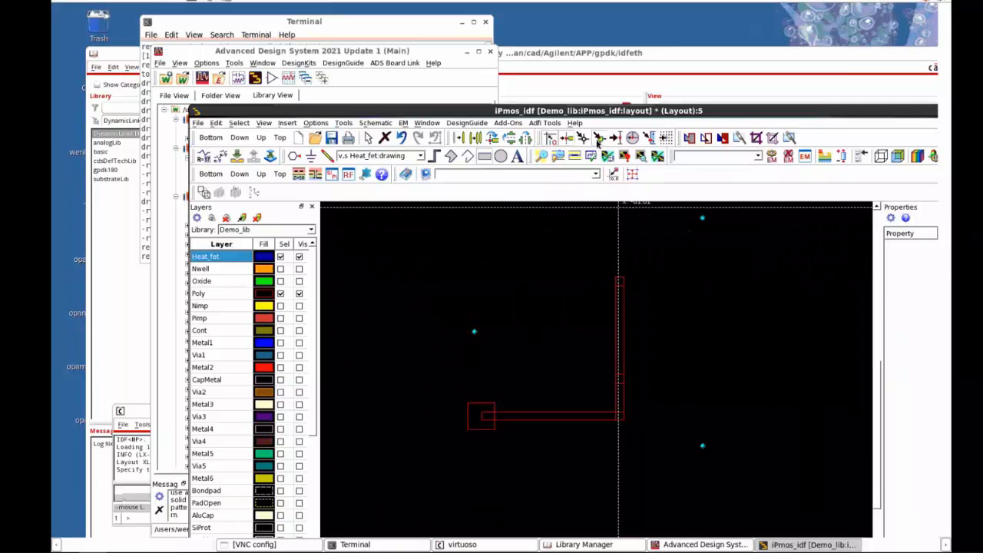
pyautogui.click(624, 287)
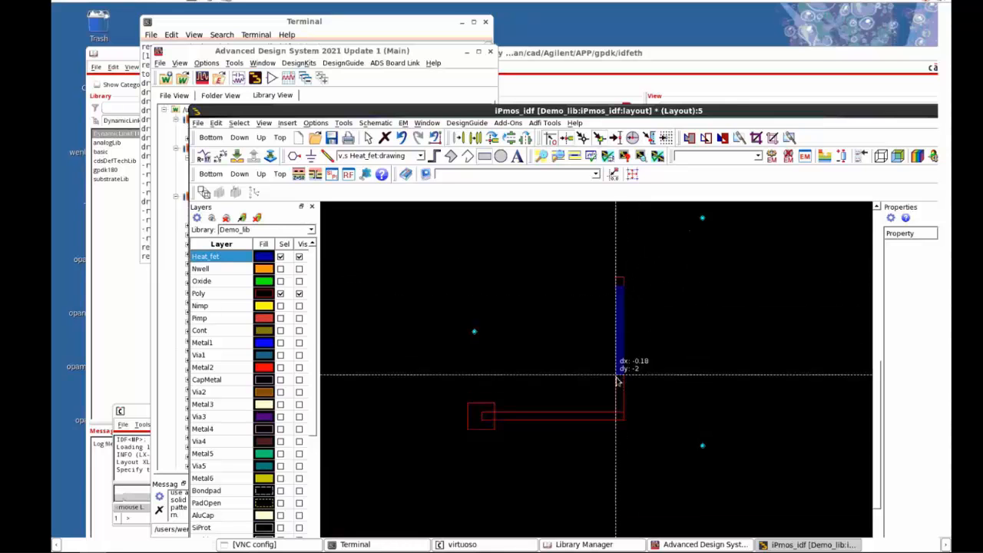
pyautogui.click(616, 376)
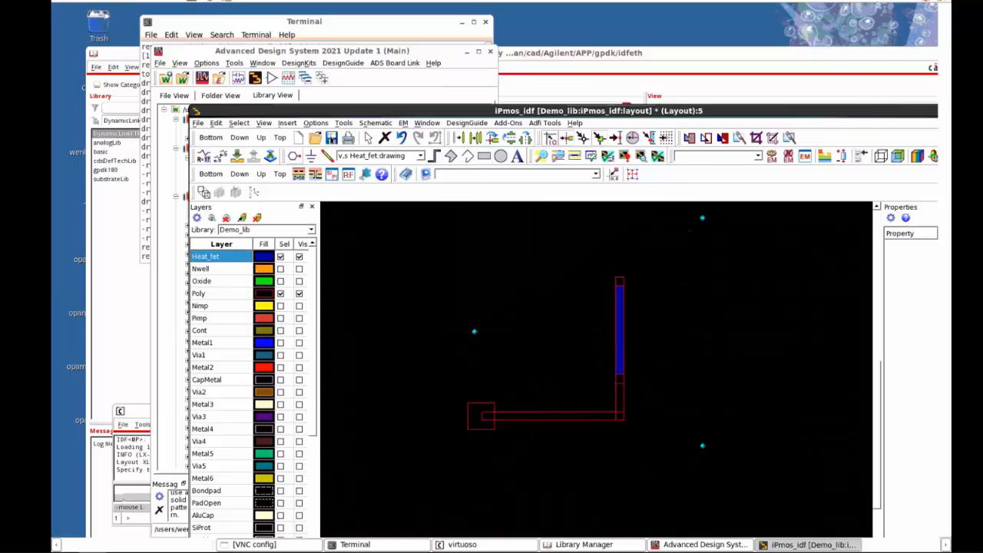
pyautogui.click(331, 138)
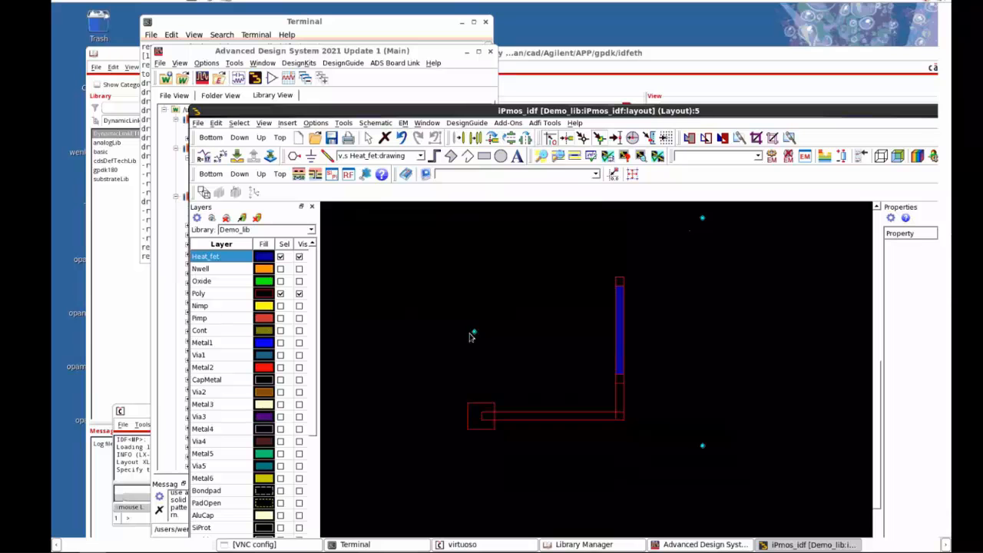
# Step: Make all Demo_lib layers visible and selectable in the iPmos_idf layout
pyautogui.moveTo(567, 112); pyautogui.dragTo(372, 150)
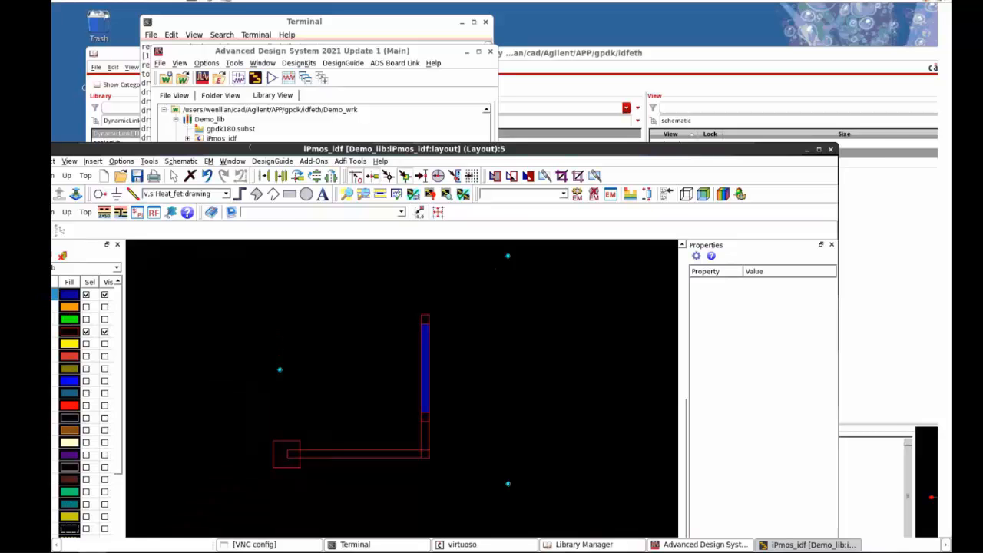
pyautogui.moveTo(258, 146); pyautogui.dragTo(308, 139)
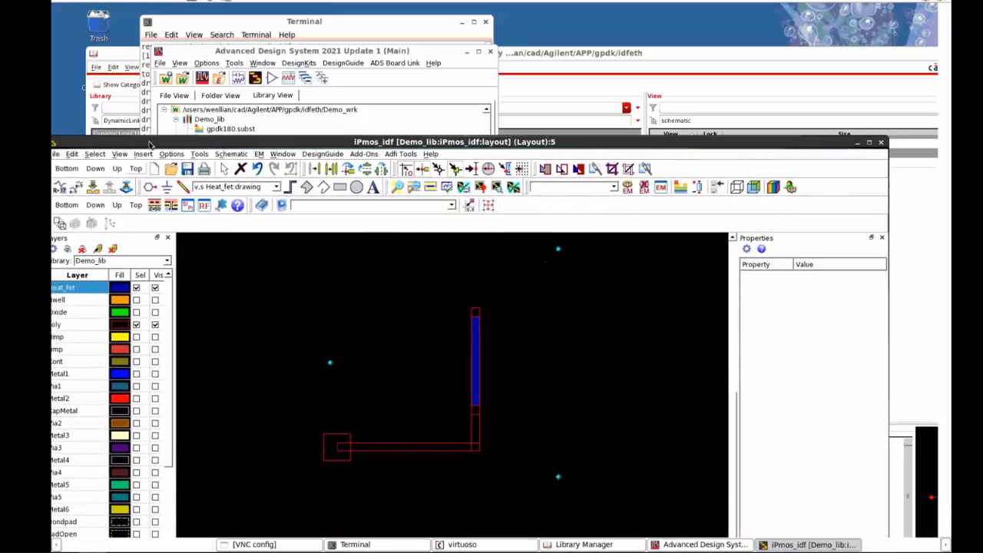
pyautogui.moveTo(152, 144); pyautogui.dragTo(274, 105)
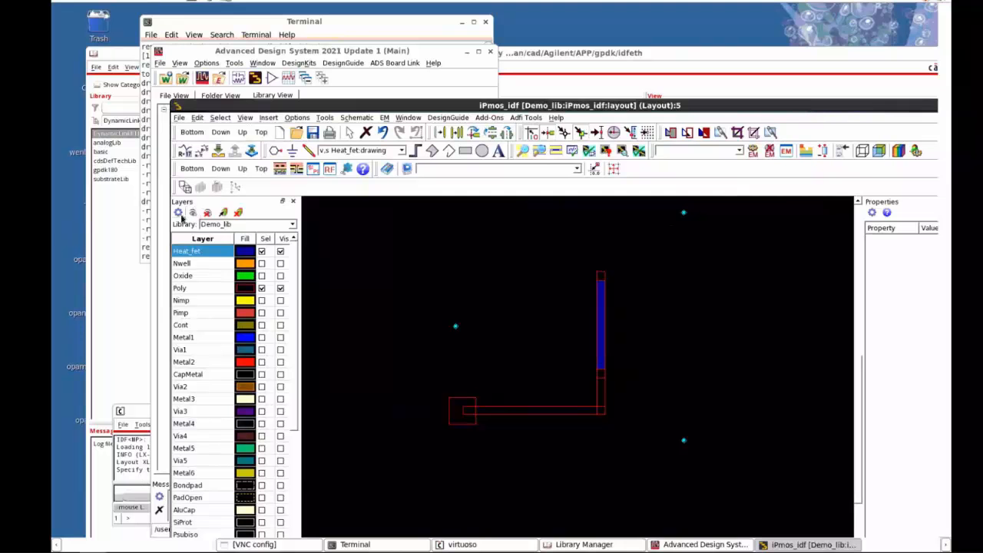
pyautogui.click(193, 213)
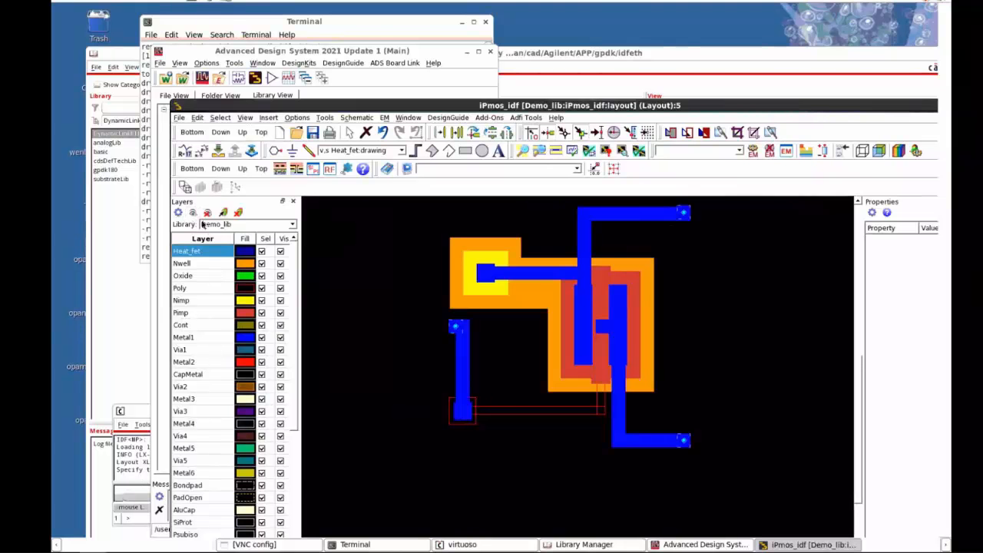
# Step: Promote the iPmos instance's pins by copying them into this design, with the automatic instance name and underscore prefix
pyautogui.rightClick(648, 219)
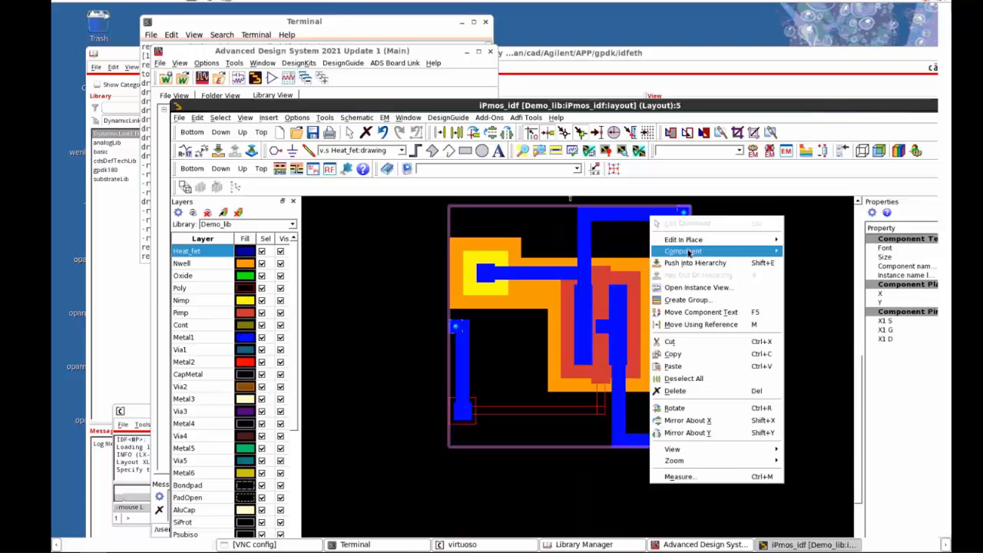
pyautogui.moveTo(690, 253)
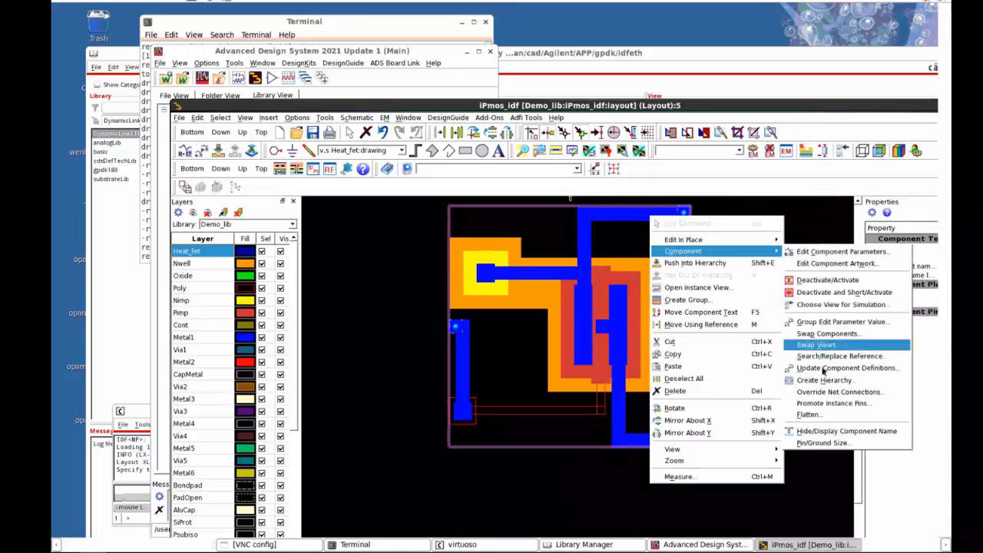
pyautogui.click(831, 404)
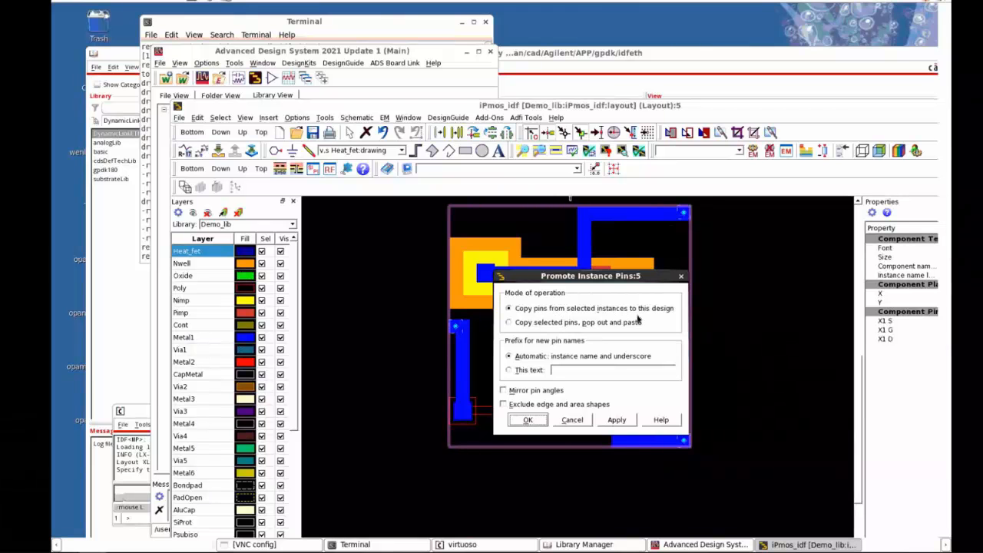
pyautogui.click(530, 420)
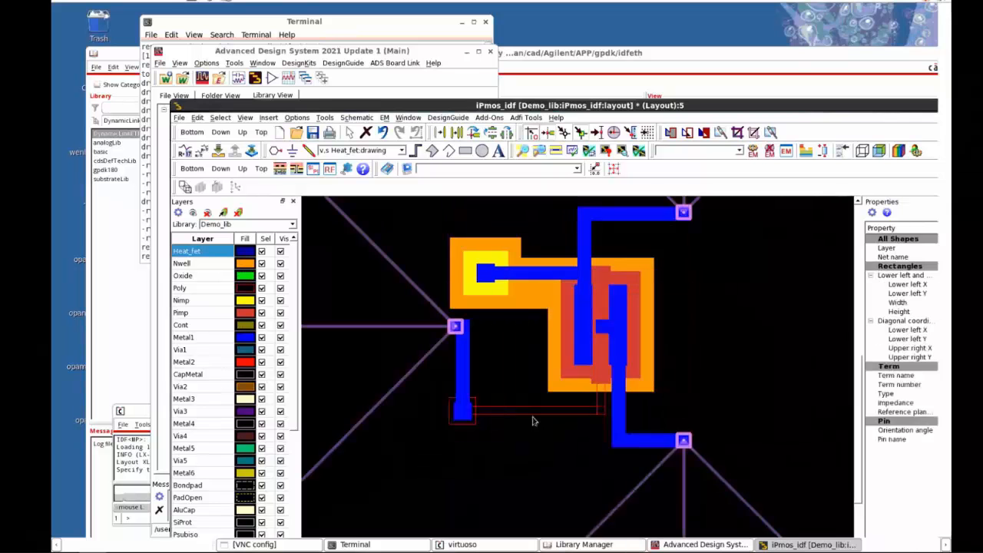
# Step: Set the pin/ground size to 1 layout unit in the layout's placement preferences
pyautogui.scroll(-2, 538, 408)
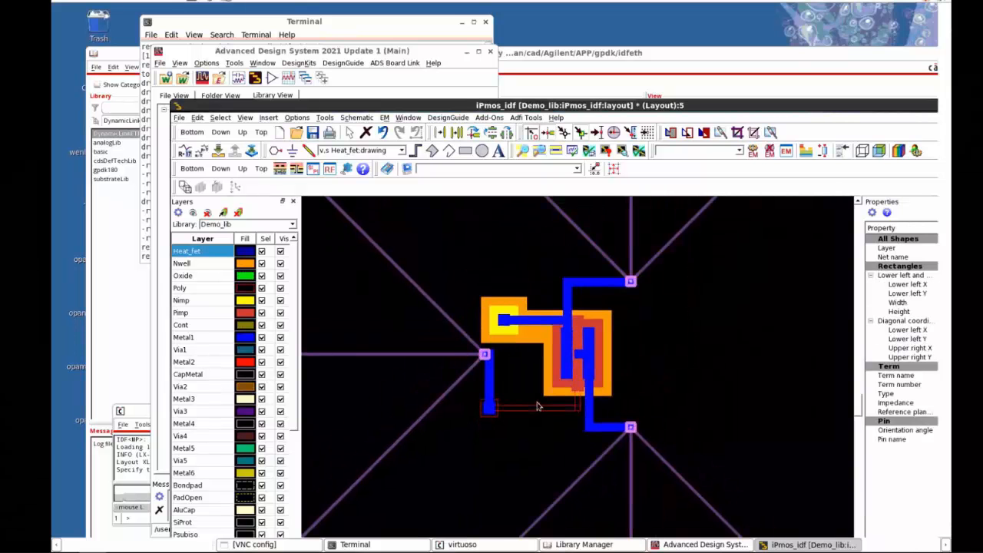
pyautogui.scroll(-4, 538, 407)
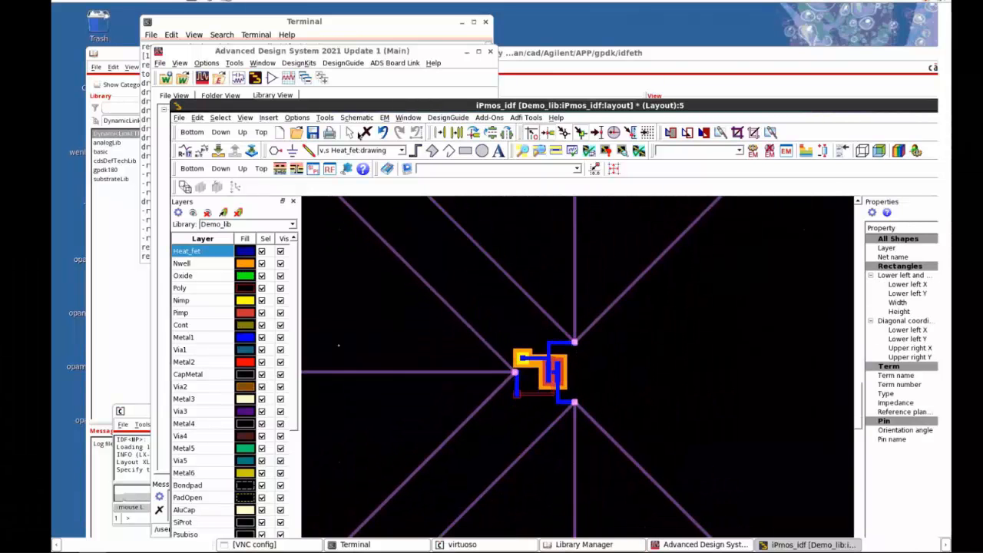
pyautogui.click(302, 119)
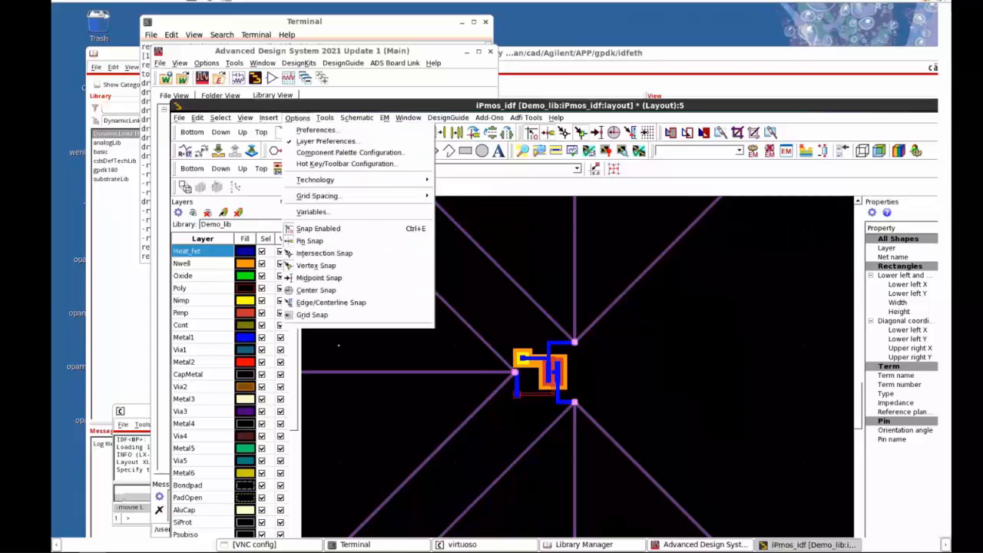
pyautogui.click(314, 131)
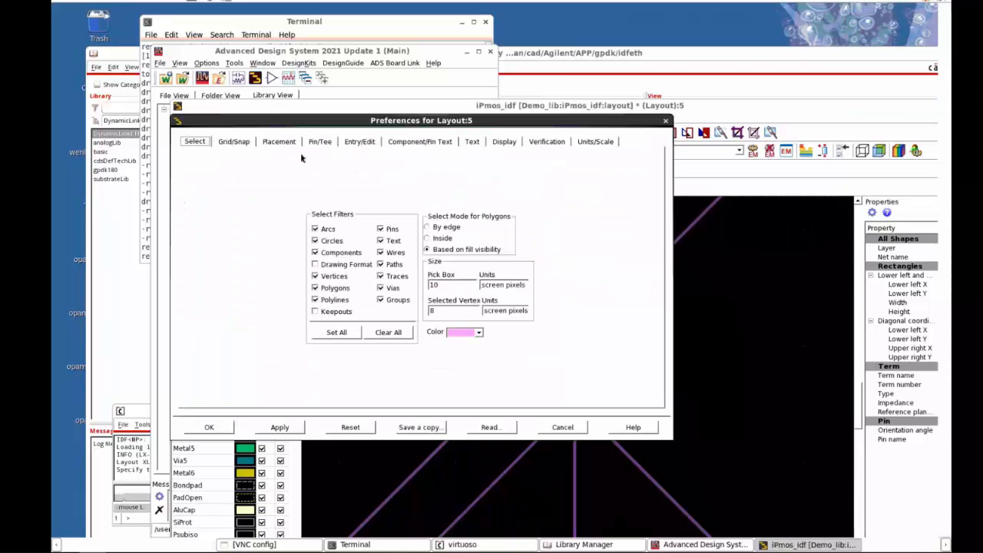
pyautogui.click(287, 141)
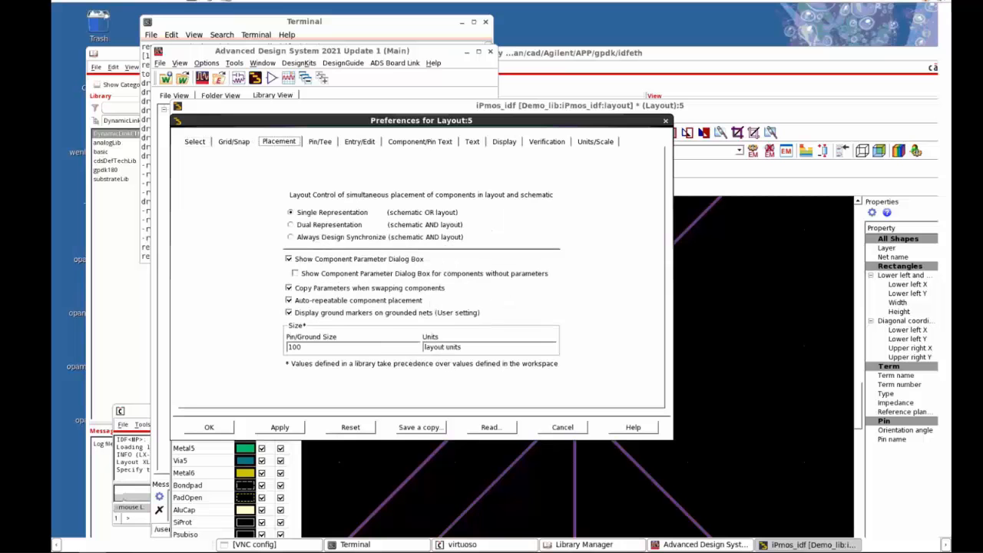
pyautogui.click(310, 347)
pyautogui.click(278, 428)
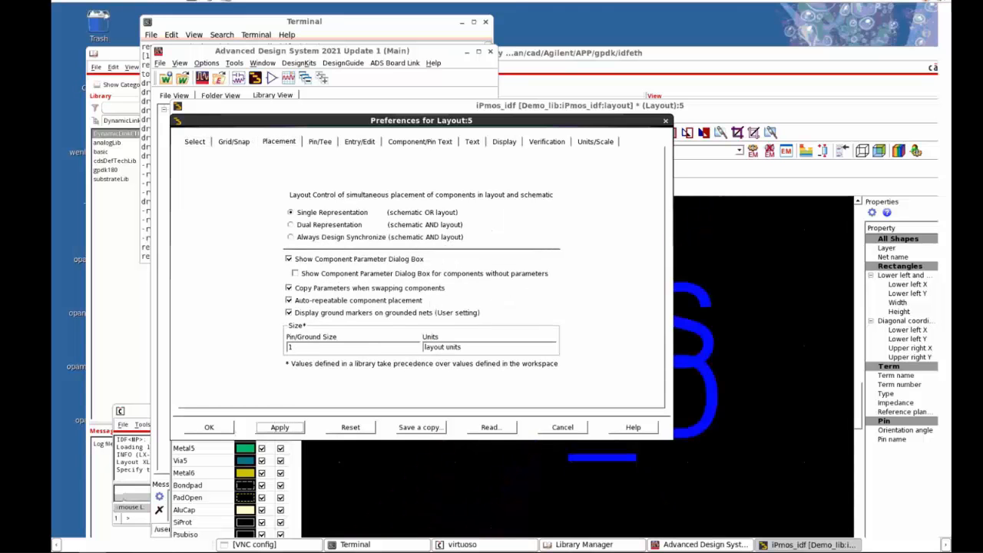
pyautogui.click(204, 427)
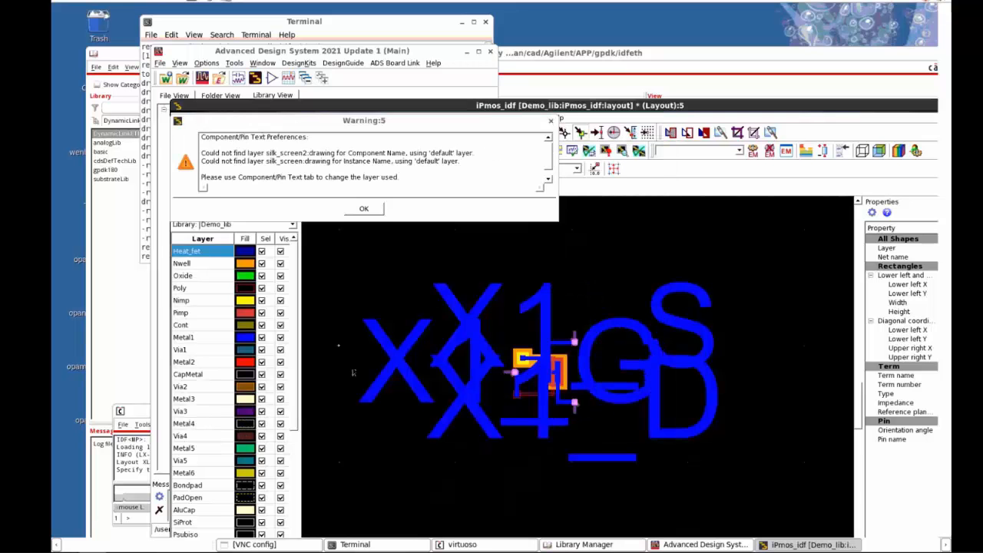
pyautogui.click(368, 209)
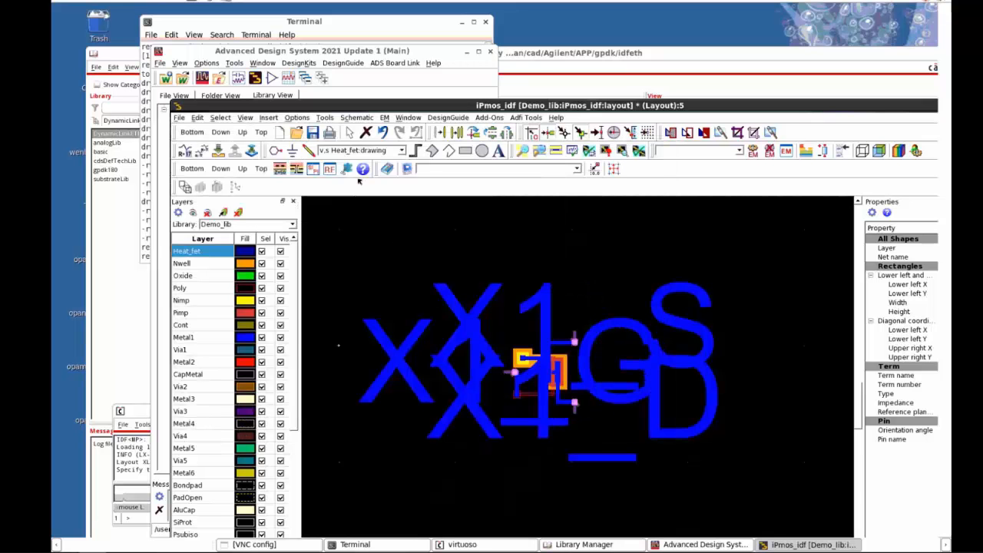
# Step: Set the component and pin text font size to 0.5 in the layout preferences
pyautogui.click(295, 117)
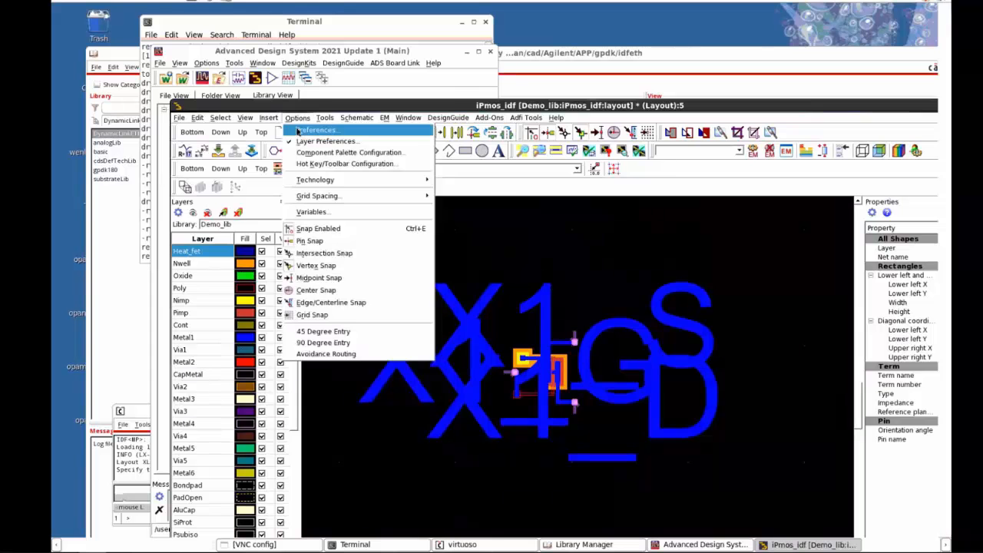
pyautogui.click(301, 128)
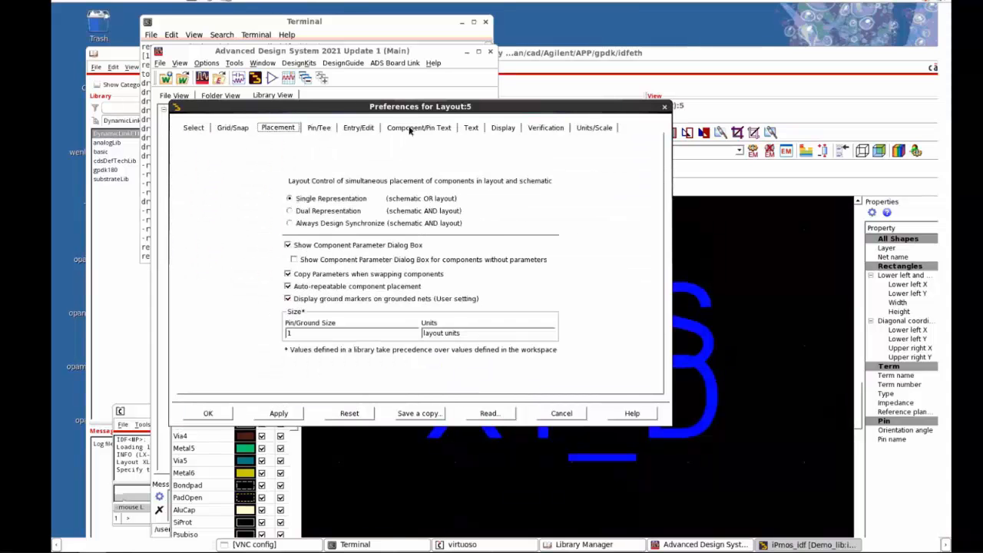
pyautogui.click(412, 129)
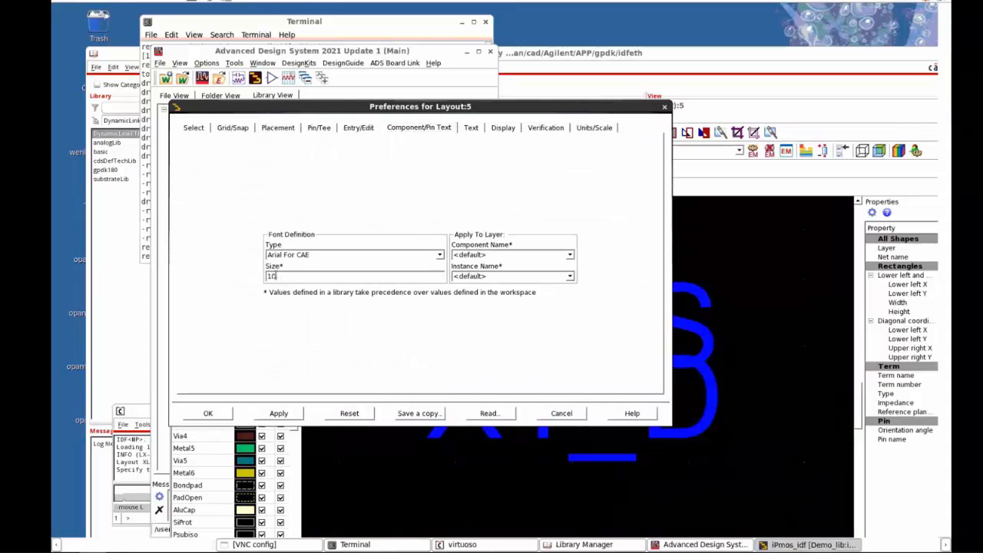
pyautogui.moveTo(281, 277); pyautogui.dragTo(237, 271)
pyautogui.write('.5')
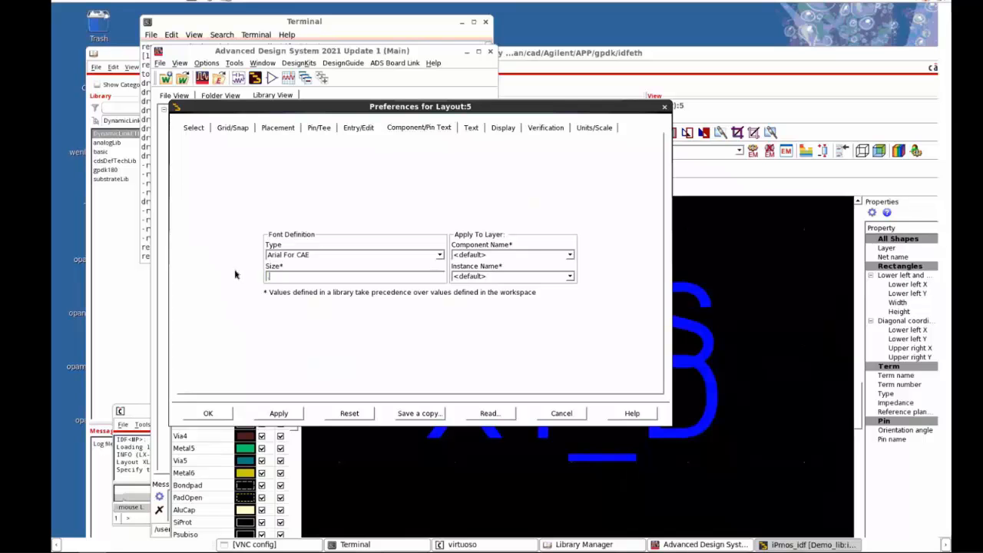
pyautogui.click(280, 413)
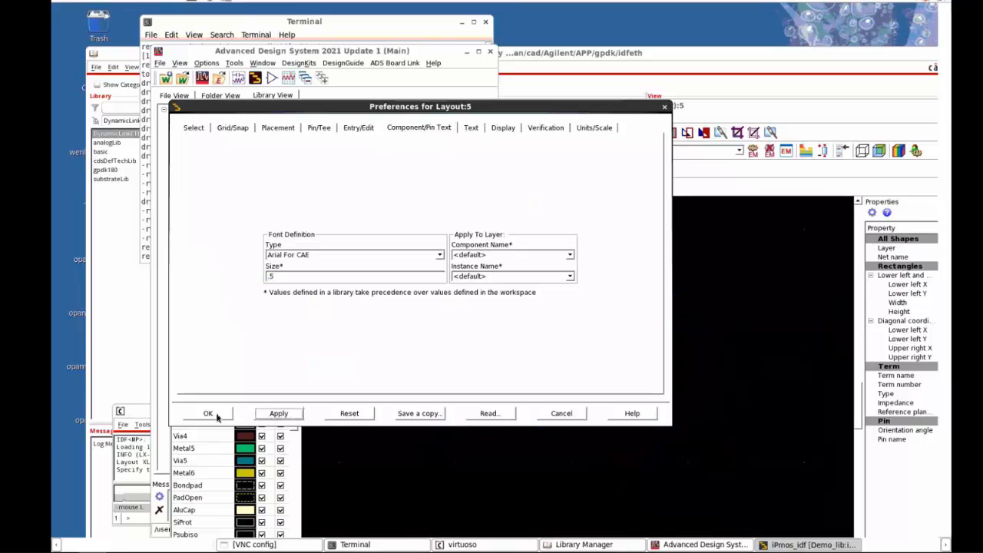
pyautogui.click(208, 413)
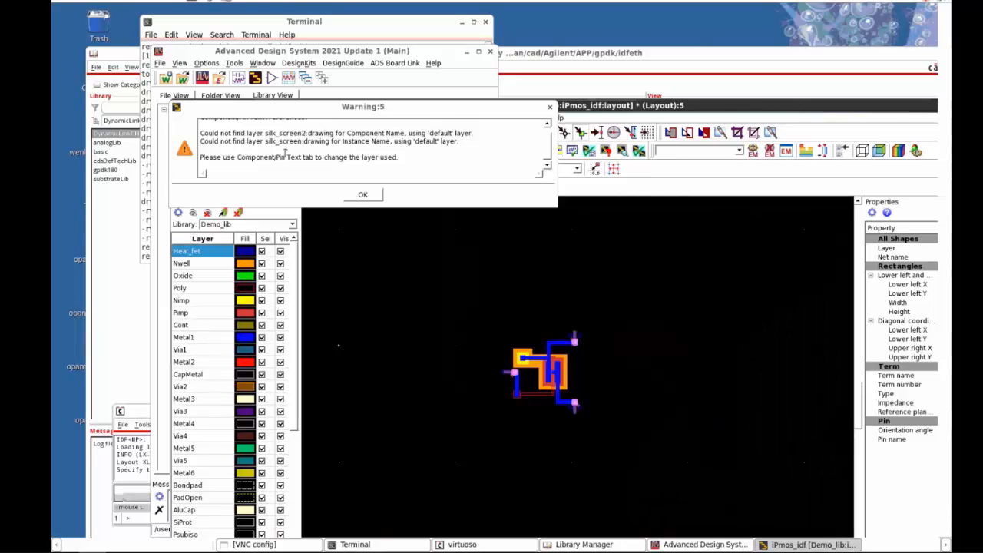
pyautogui.click(353, 195)
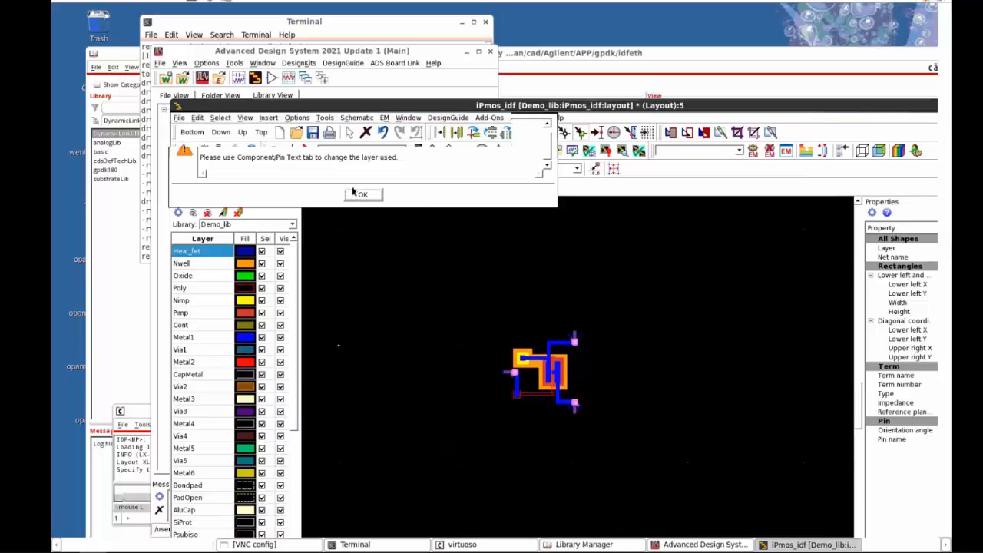
pyautogui.click(299, 118)
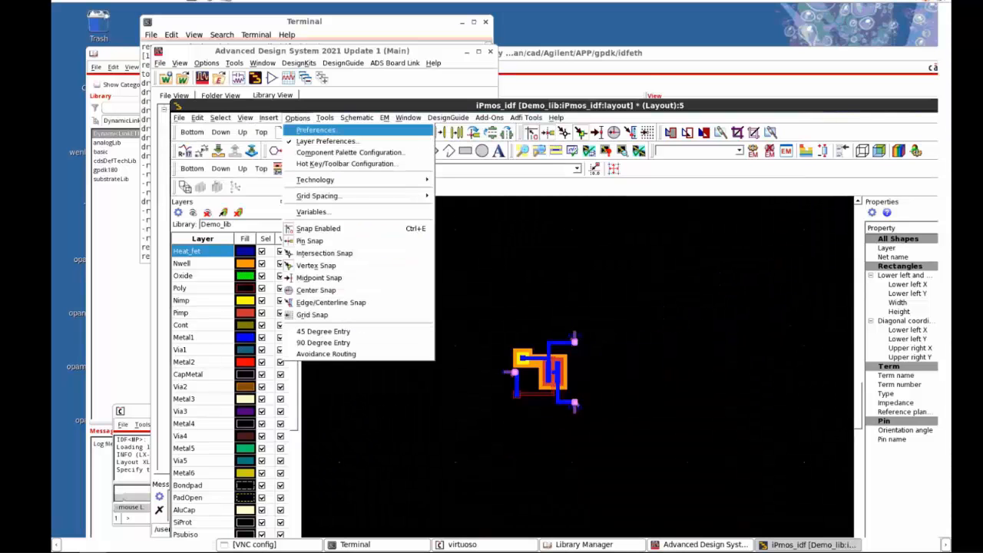
pyautogui.click(316, 130)
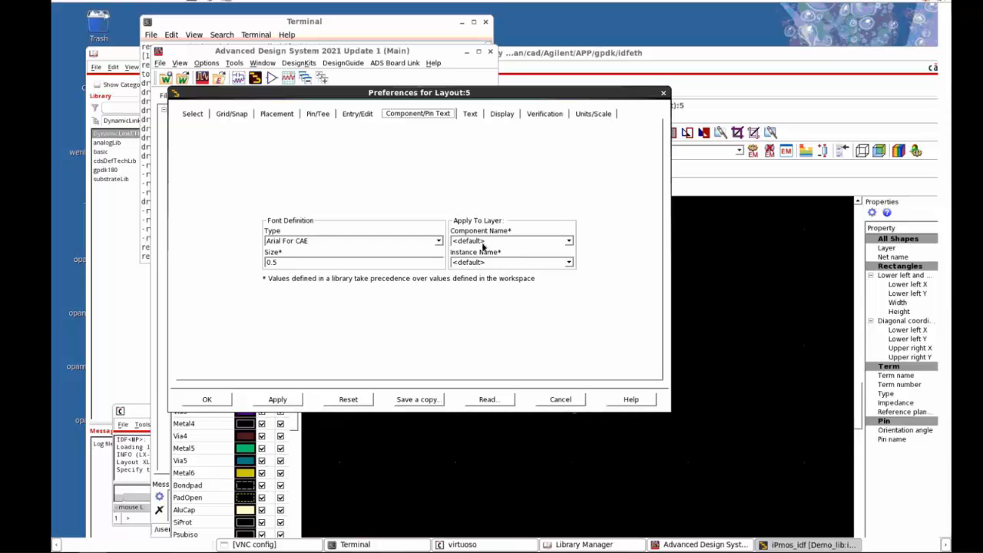
pyautogui.click(569, 262)
pyautogui.click(618, 182)
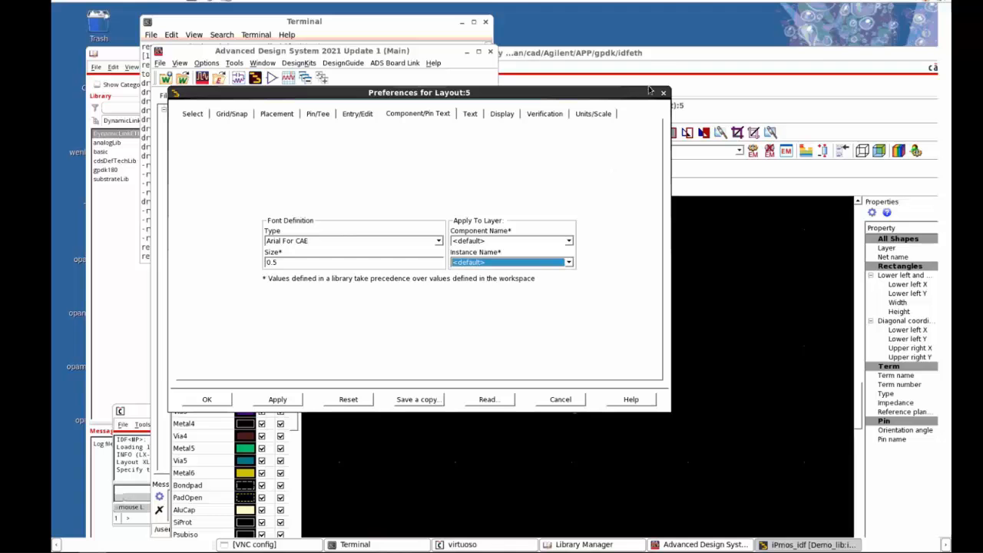
pyautogui.click(661, 94)
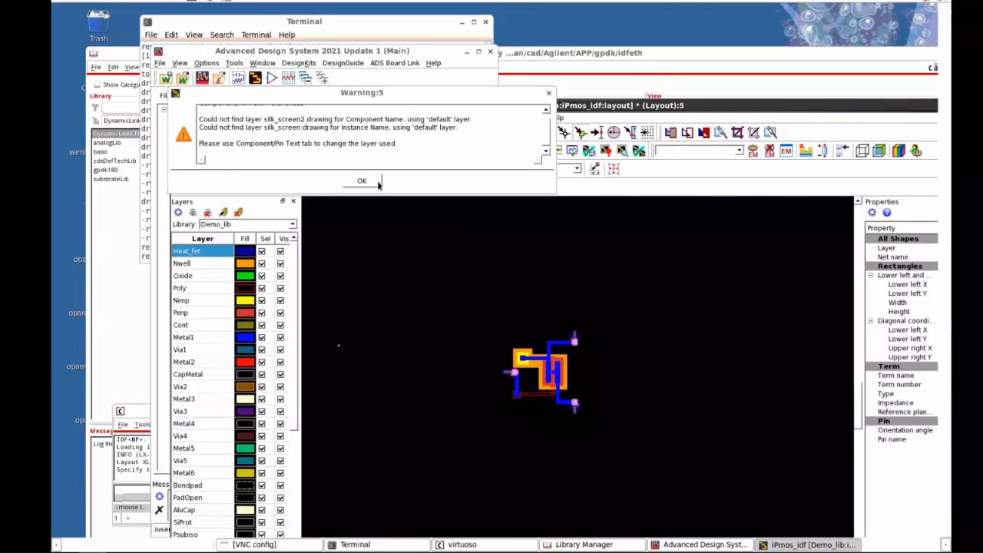
pyautogui.click(377, 185)
# Step: Save the iPmos_idf layout with its resized pins and close the layout window
pyautogui.click(404, 261)
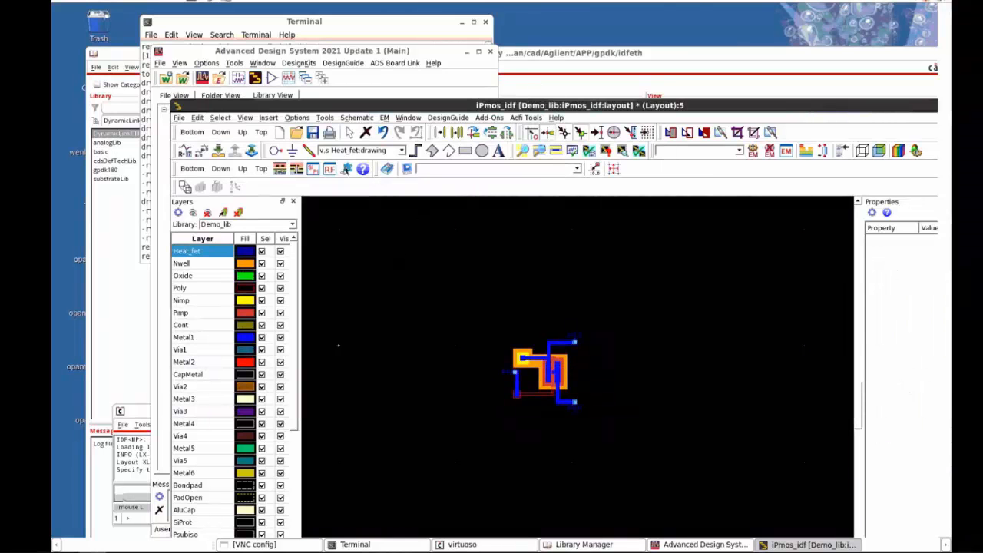
pyautogui.click(316, 135)
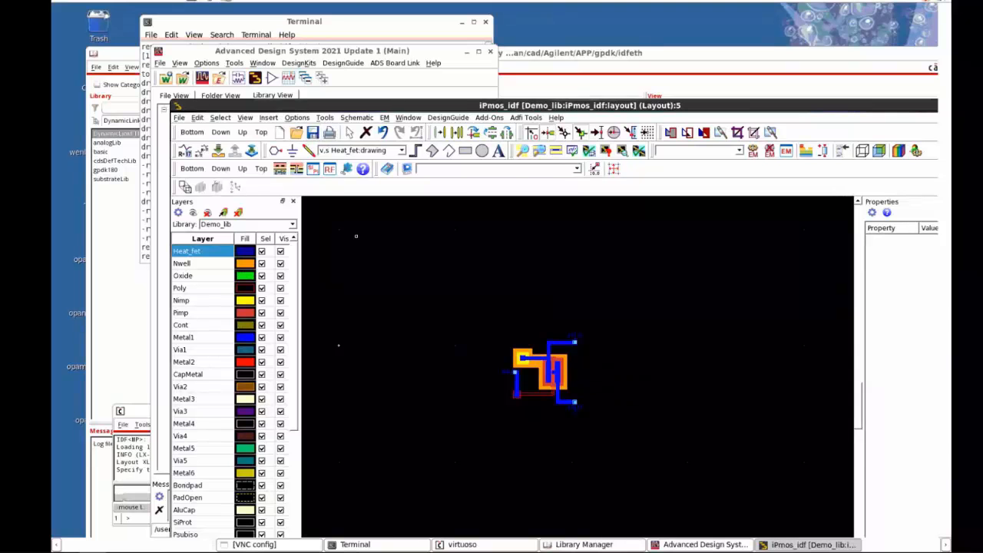
pyautogui.press('f')
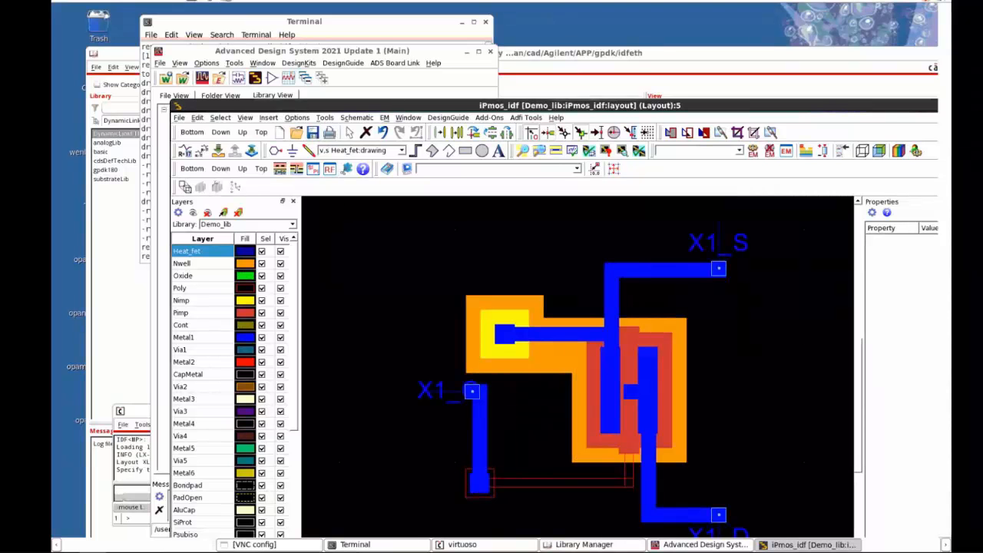
pyautogui.moveTo(880, 106); pyautogui.dragTo(569, 143)
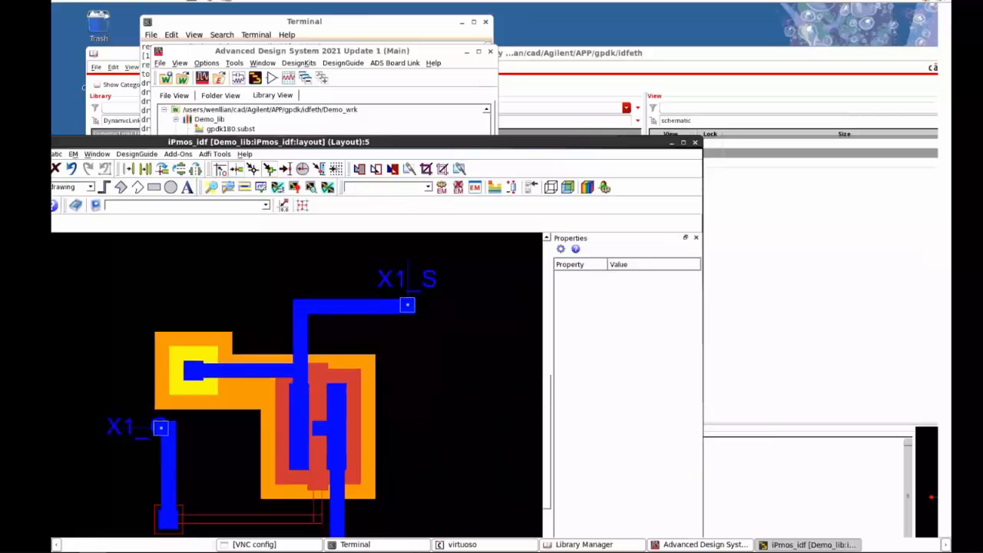
pyautogui.click(696, 143)
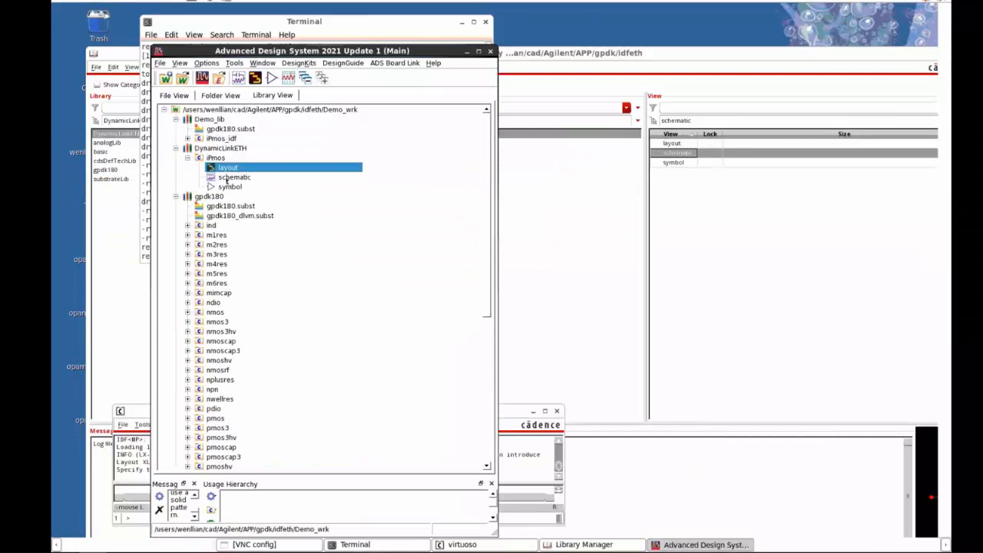
# Step: Create a new schematic view for the iPmos_idf cell in Demo_lib
pyautogui.click(176, 148)
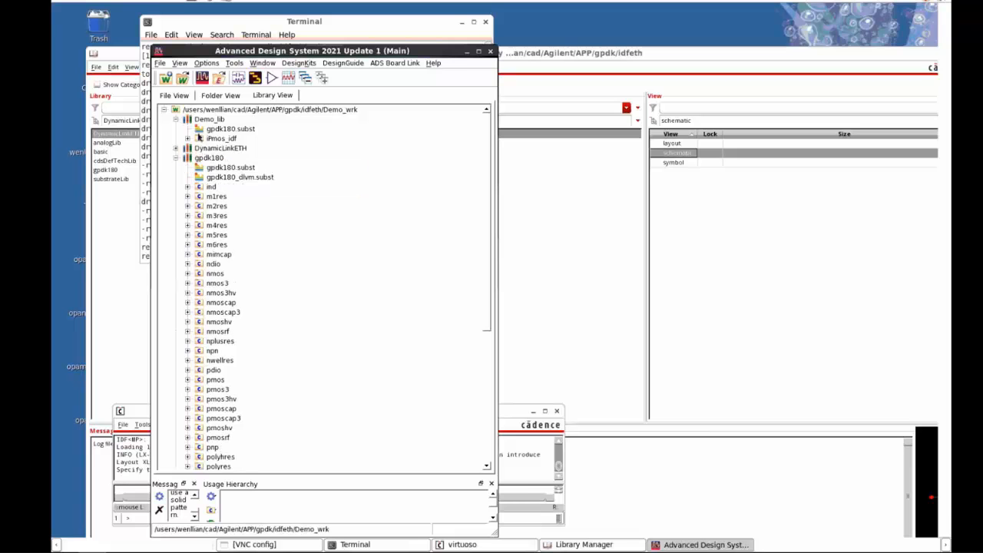
pyautogui.click(188, 139)
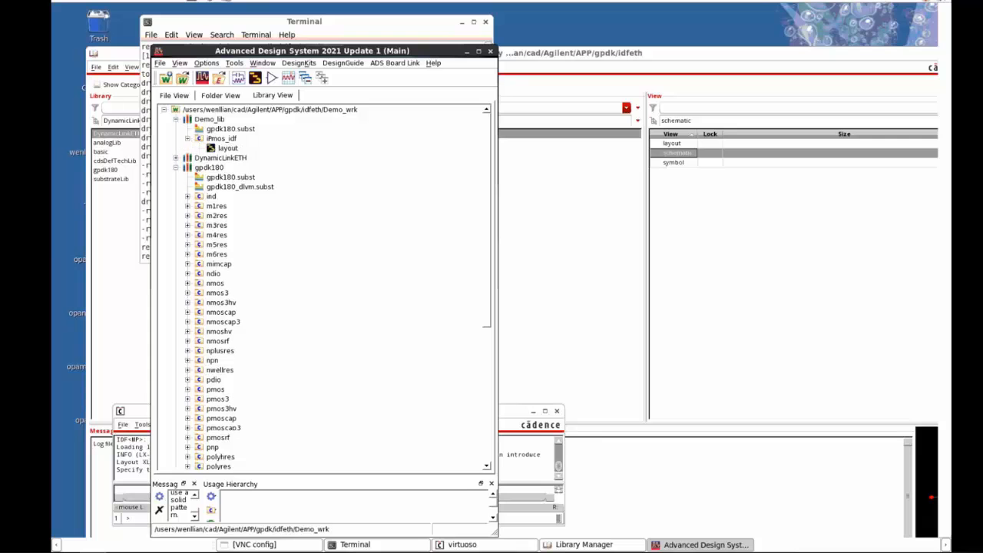
pyautogui.rightClick(232, 141)
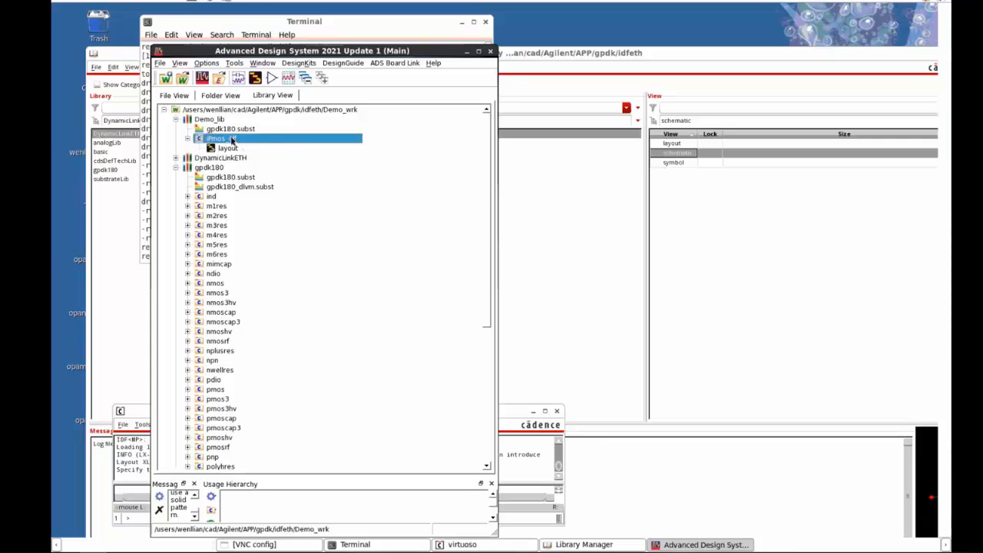
pyautogui.moveTo(260, 160)
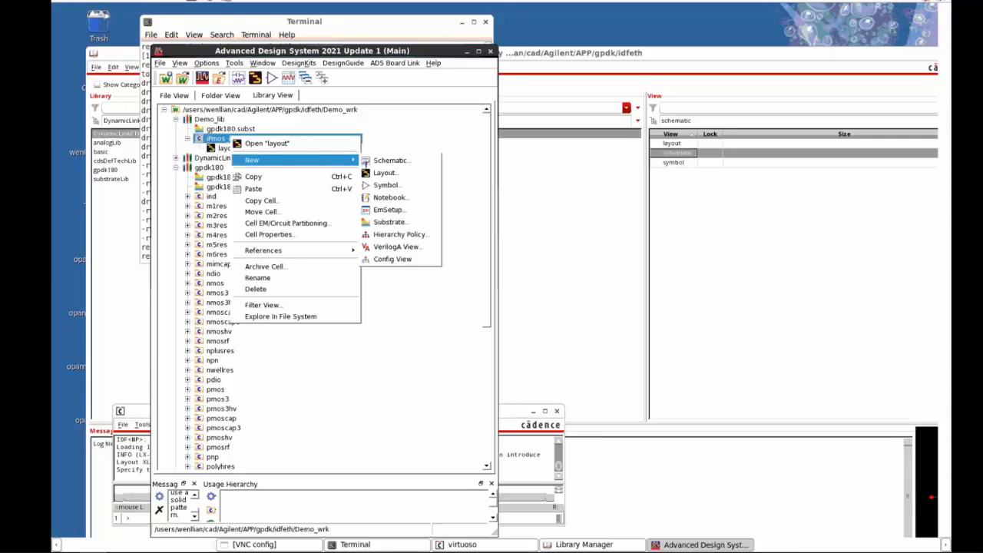
pyautogui.click(408, 161)
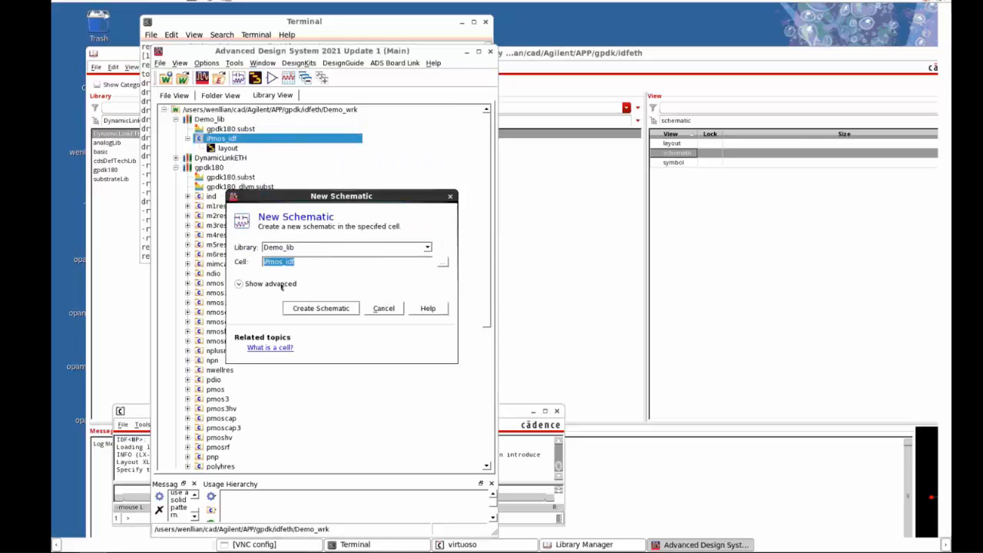
pyautogui.click(307, 308)
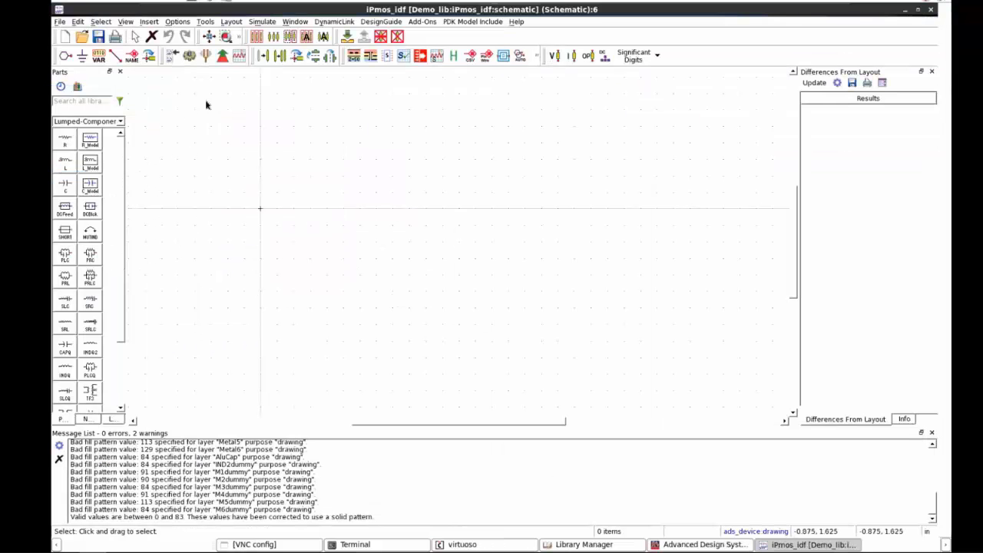
# Step: Add a DynamicLink instance of the iPmos schematic cellview from the DynamicLinkETH library to the iPmos_idf schematic
pyautogui.click(340, 23)
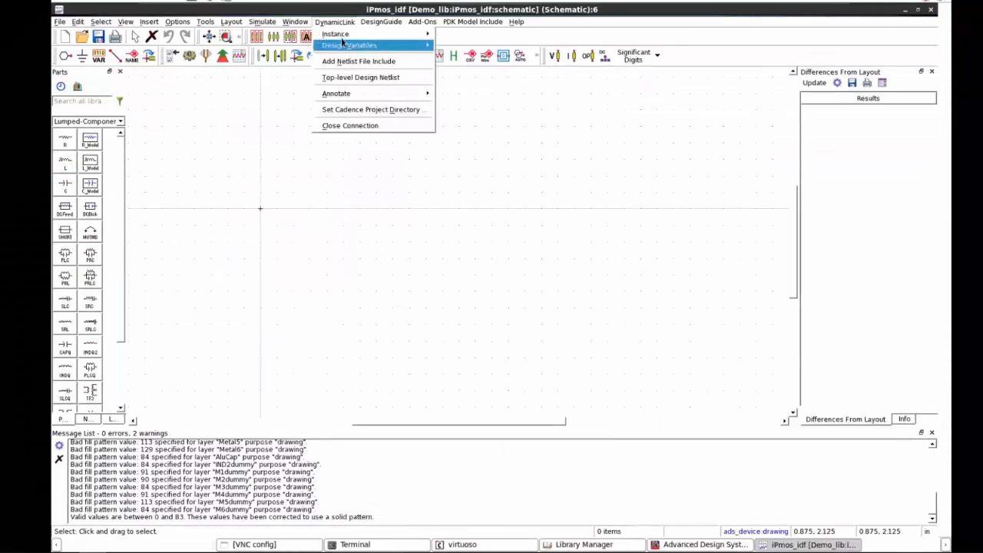
pyautogui.moveTo(399, 45)
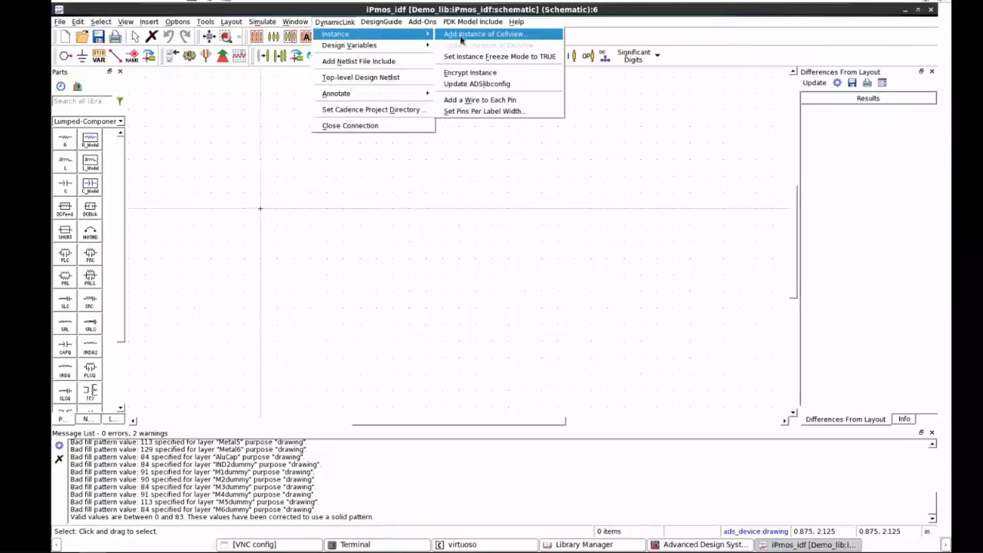
pyautogui.click(461, 36)
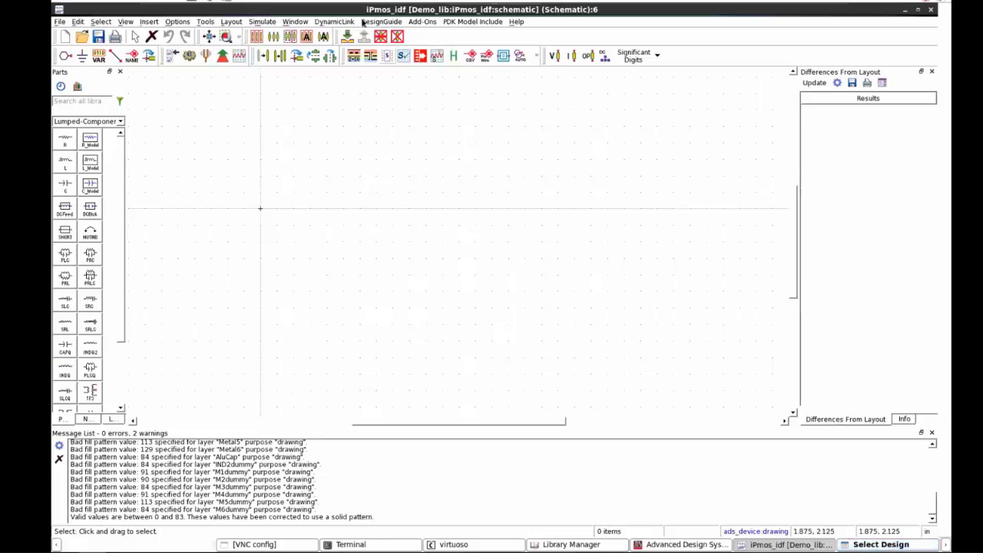
pyautogui.moveTo(357, 10); pyautogui.dragTo(384, 202)
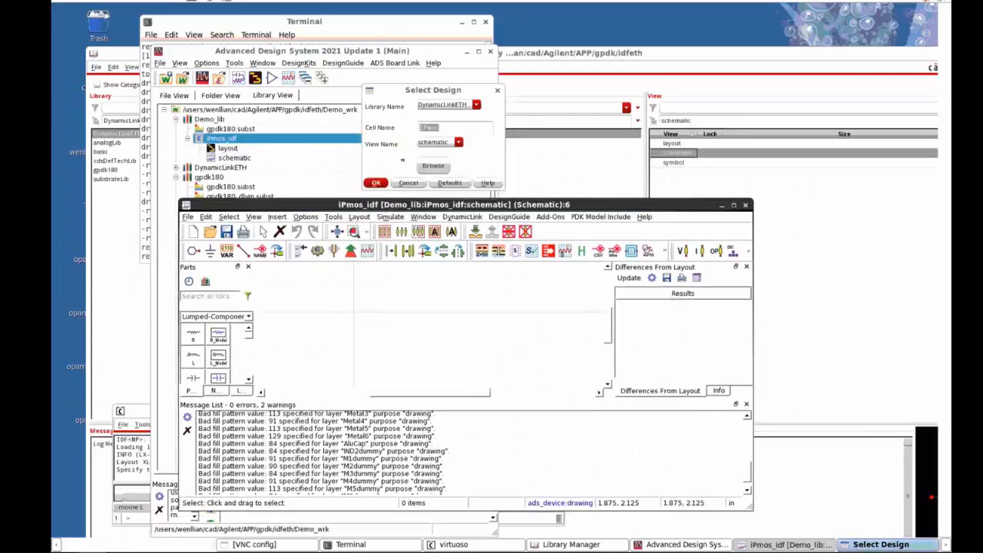
pyautogui.click(404, 93)
pyautogui.click(379, 185)
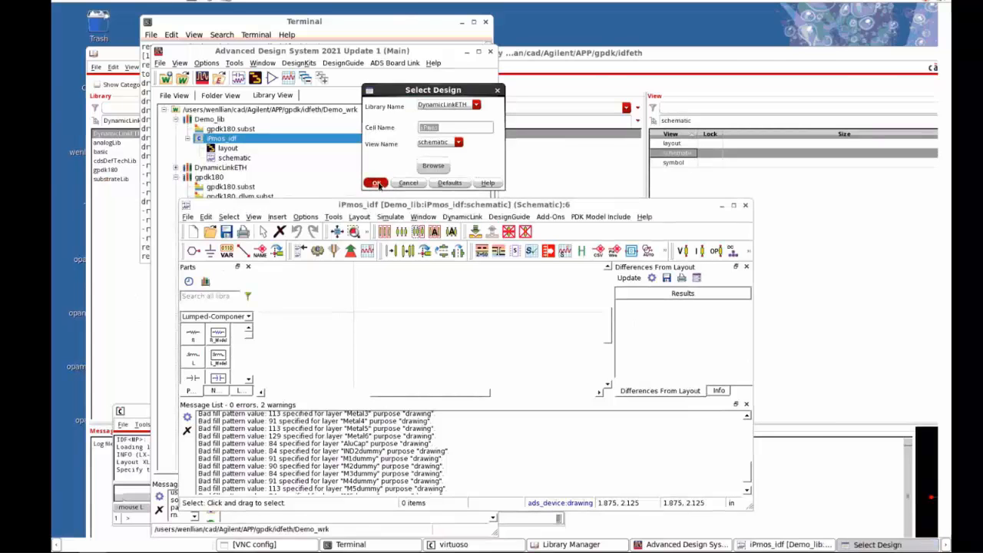
pyautogui.click(419, 320)
pyautogui.press('Escape')
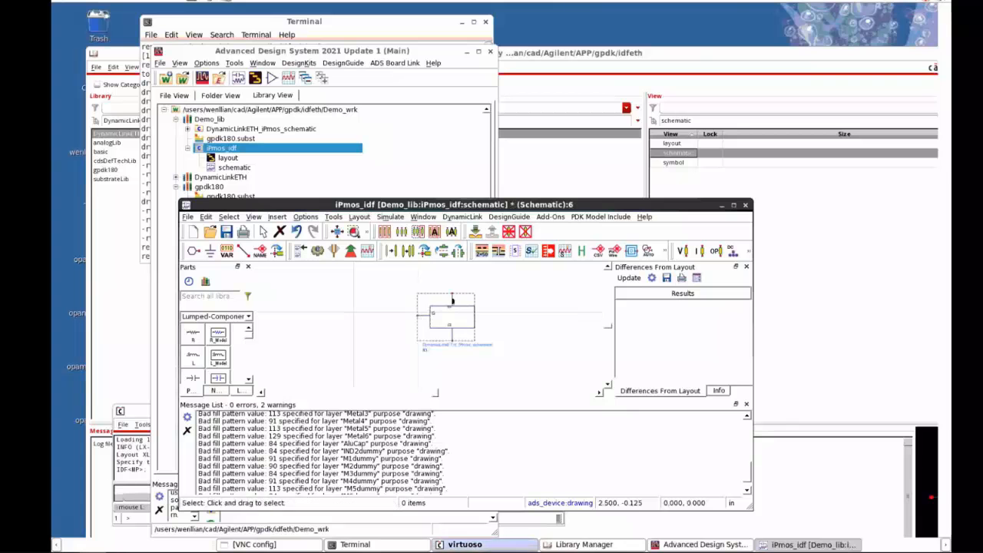
# Step: Place a DynamicLink netlist file include component beside the iPmos instance in the maximized schematic
pyautogui.click(733, 206)
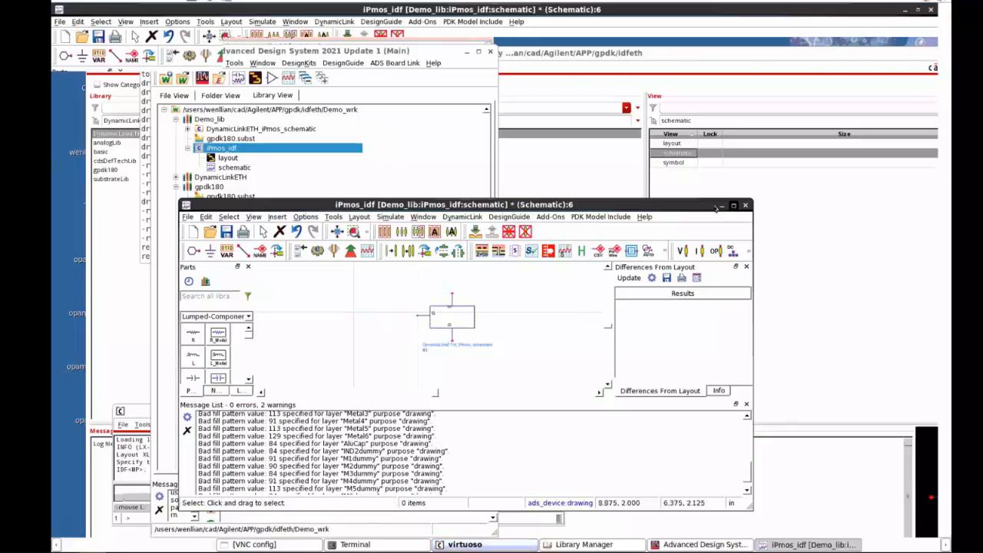
pyautogui.press('f')
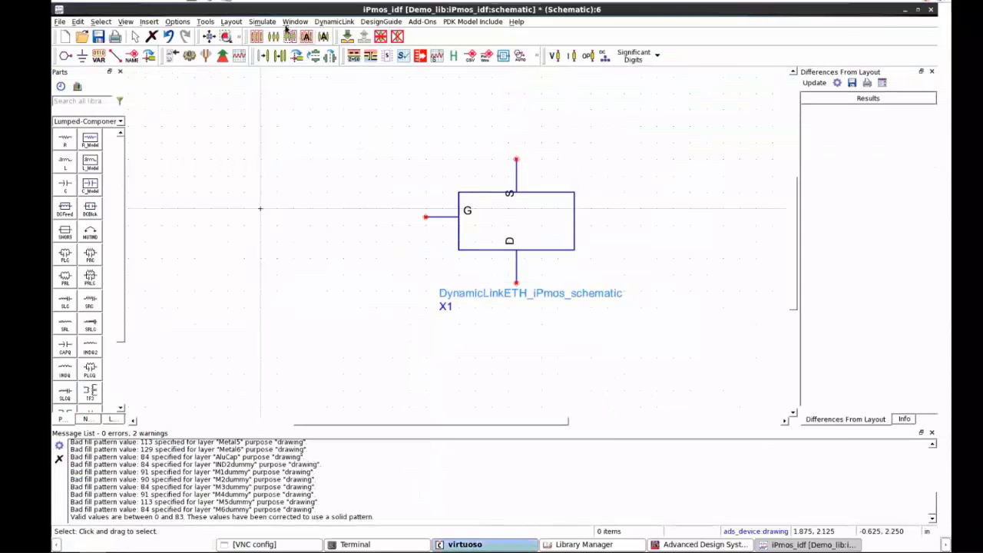
pyautogui.click(337, 23)
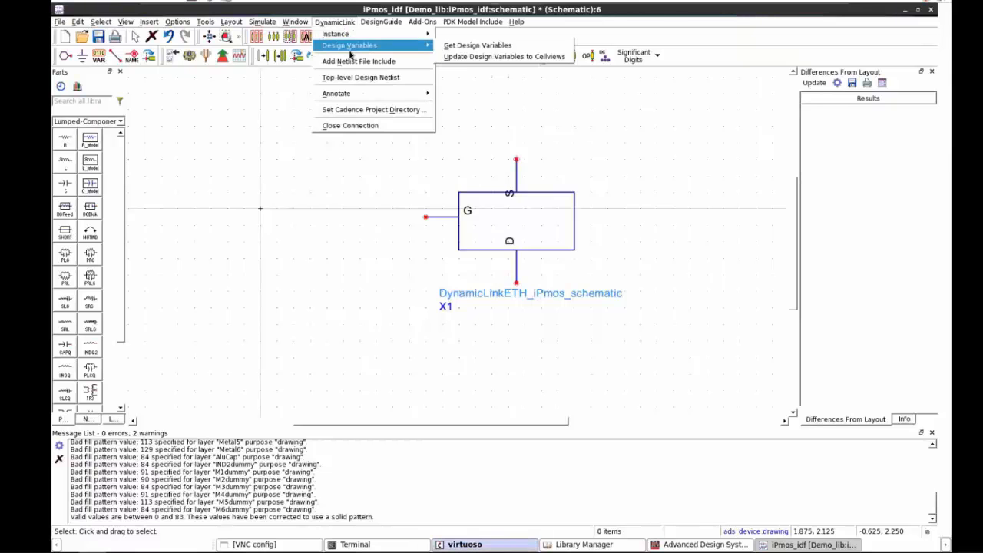
pyautogui.click(355, 61)
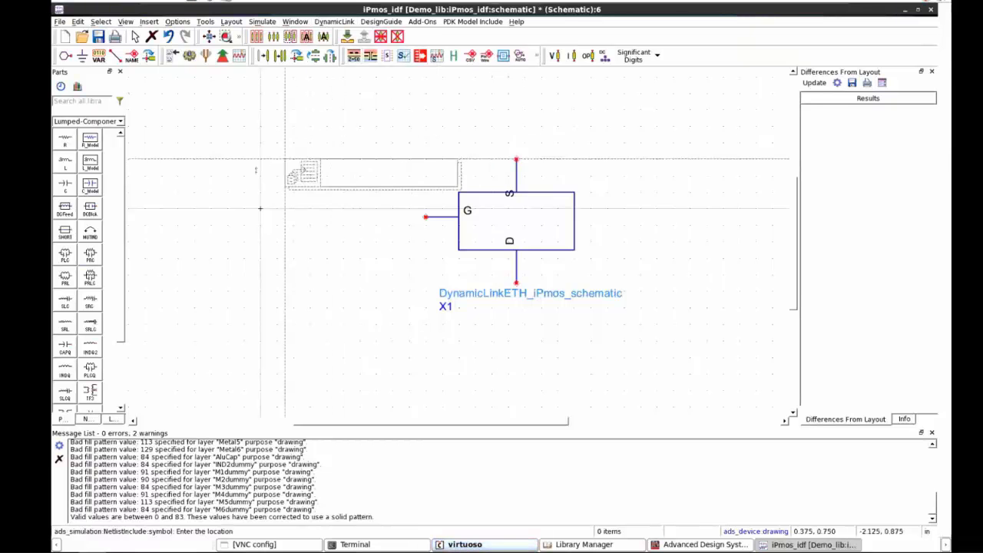
pyautogui.click(213, 155)
pyautogui.press('Escape')
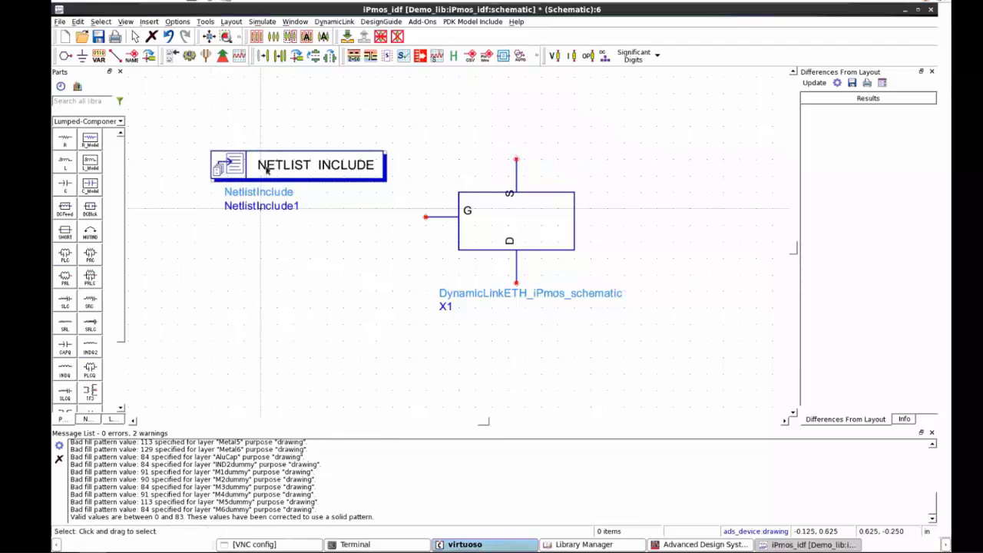
# Step: Set the netlist include's model library file to gpdk.scs from the gpdk180_v3.2/models/spectre folder
pyautogui.doubleClick(265, 169)
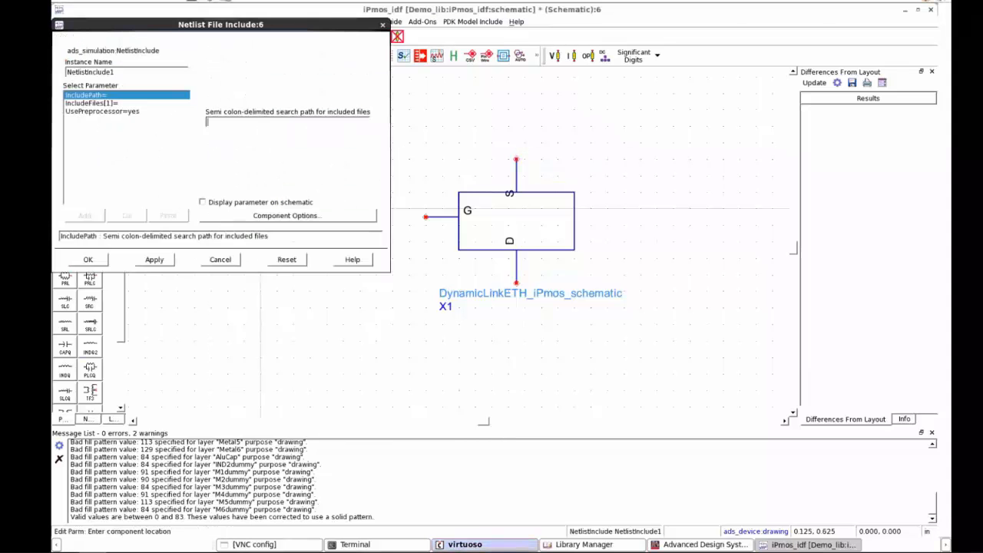
pyautogui.click(128, 102)
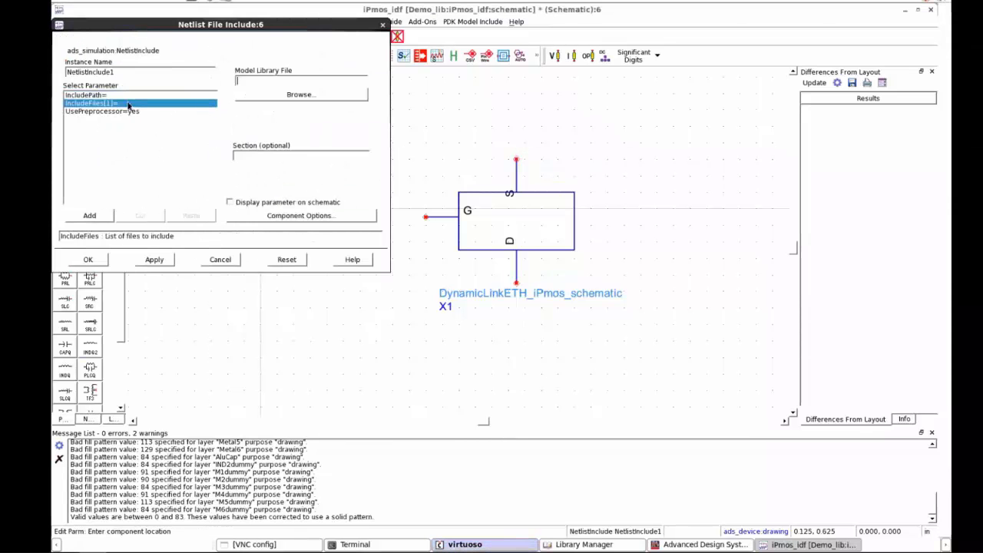
pyautogui.click(296, 95)
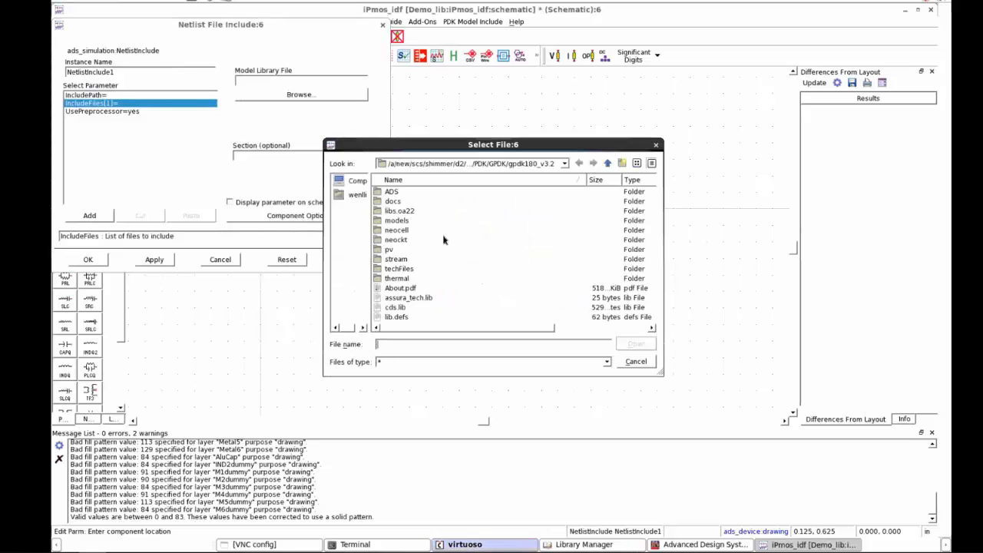
pyautogui.doubleClick(397, 221)
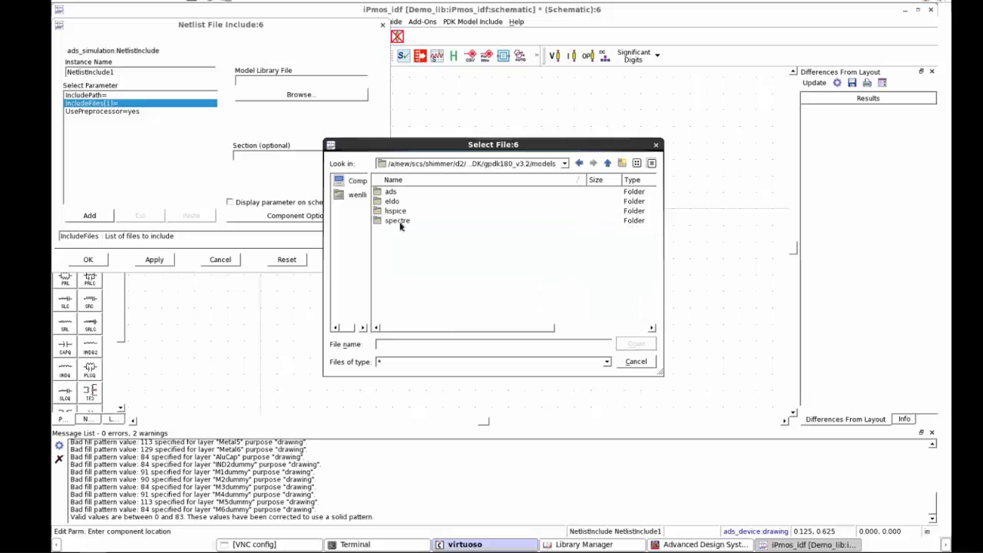
pyautogui.doubleClick(398, 221)
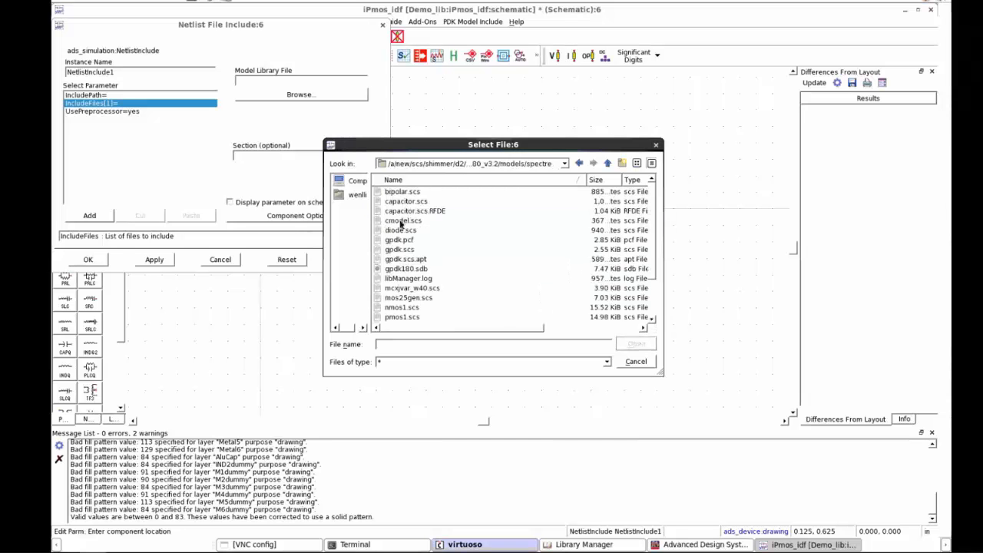
pyautogui.click(406, 251)
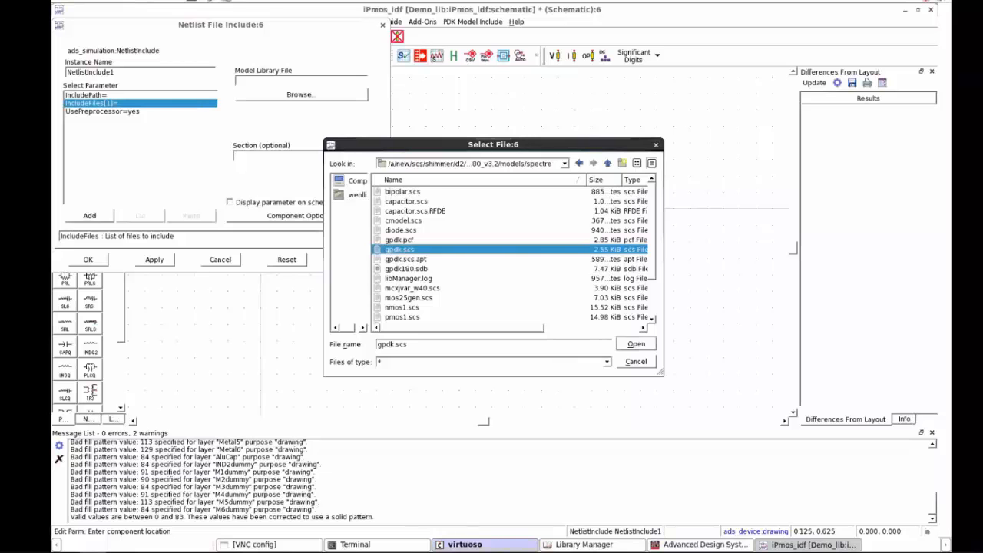
pyautogui.click(636, 344)
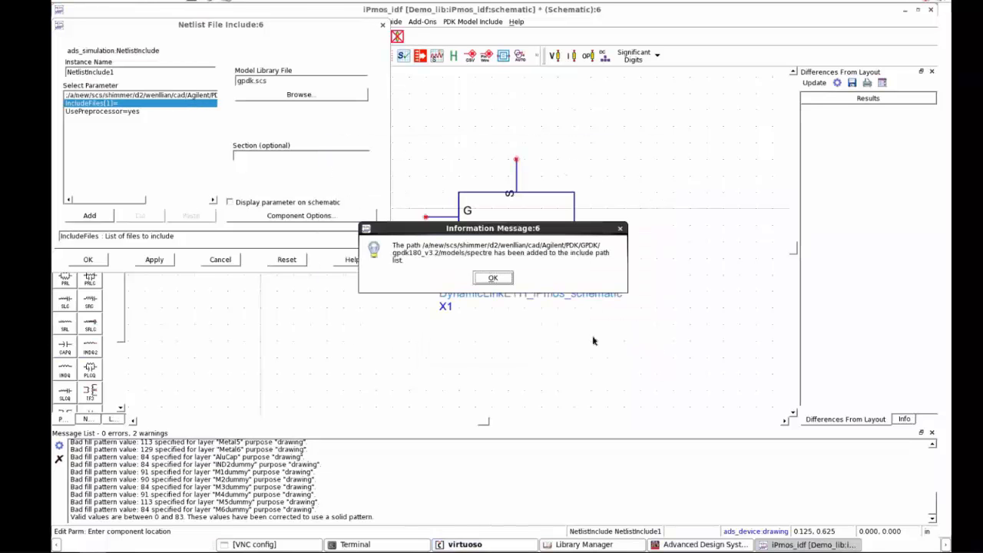
pyautogui.click(510, 280)
# Step: Set the section of the included model file to NN and apply the netlist include settings
pyautogui.click(314, 157)
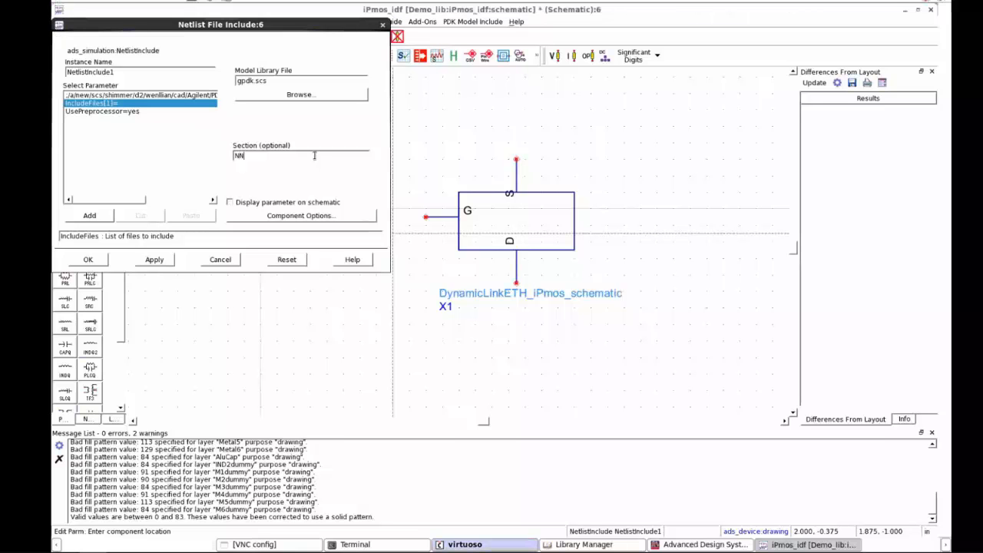
pyautogui.click(154, 260)
pyautogui.click(100, 260)
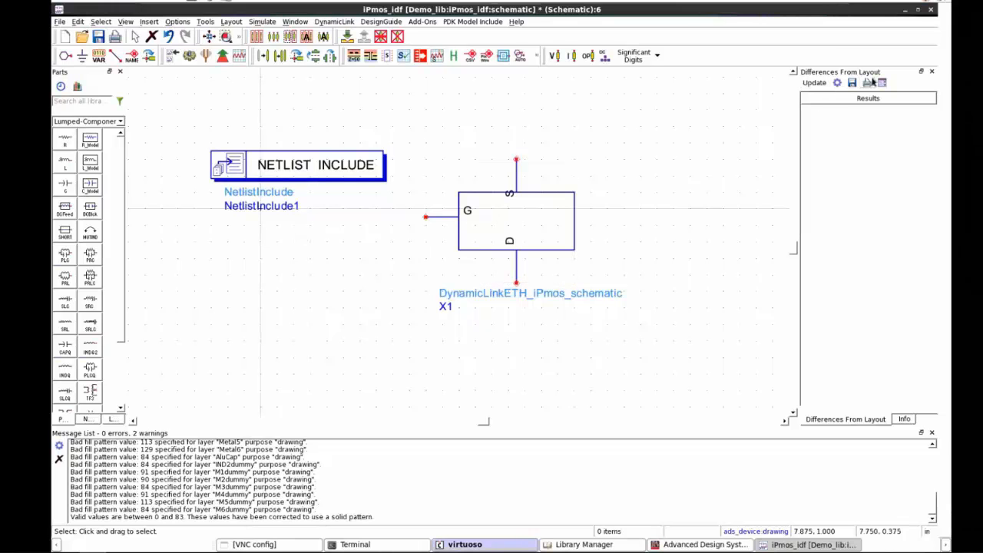
# Step: Update the schematic's differences from layout and place the unplaced X1_D pin on the iPmos instance's drain terminal
pyautogui.click(814, 85)
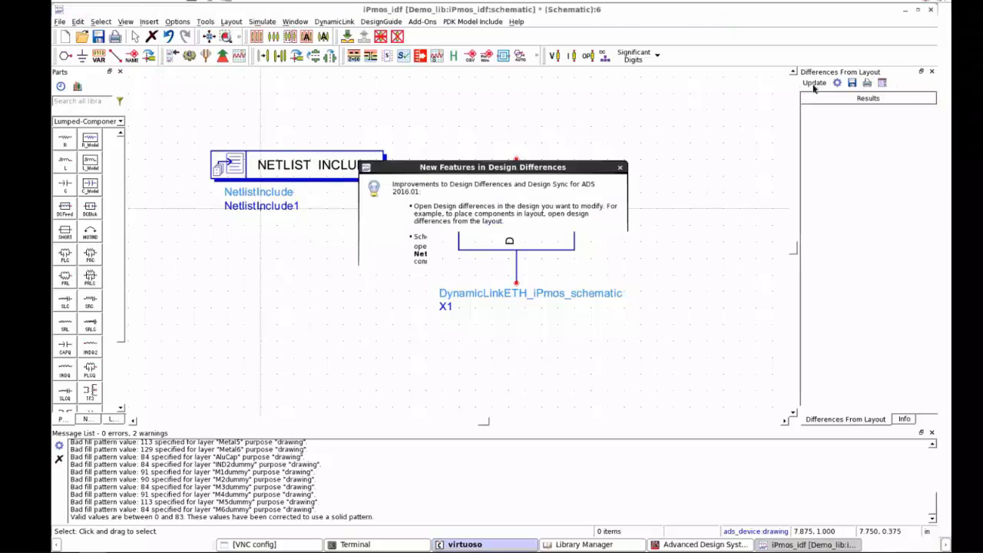
pyautogui.click(480, 344)
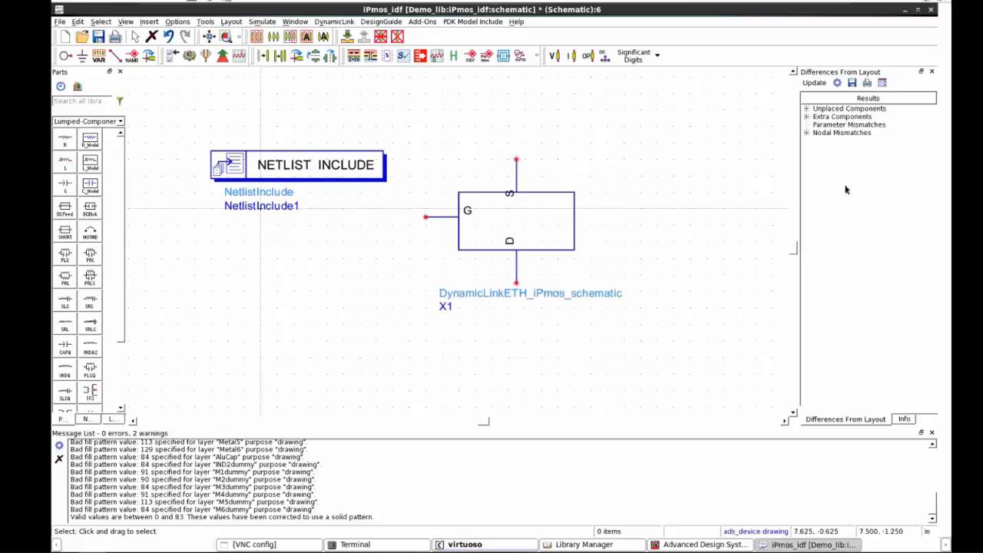
pyautogui.click(807, 109)
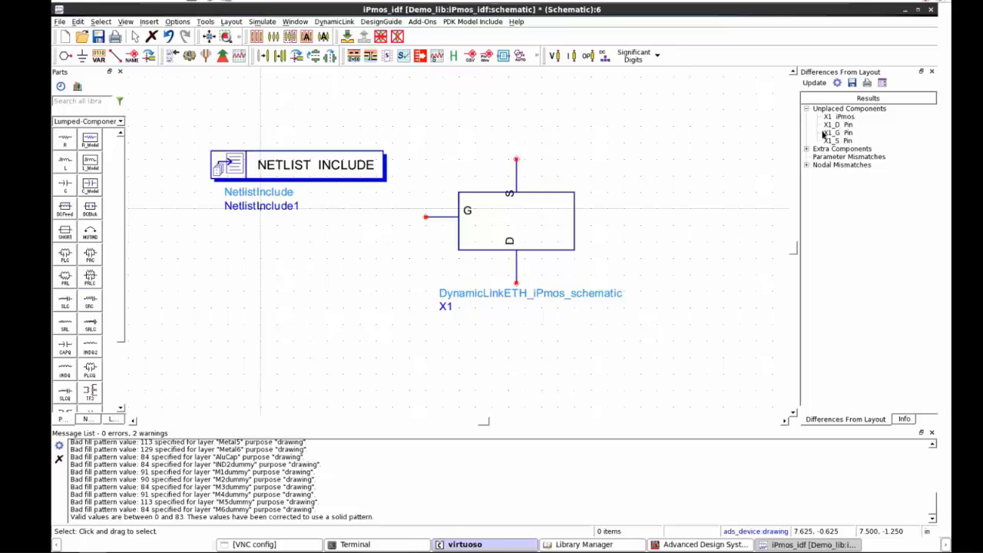
pyautogui.click(828, 125)
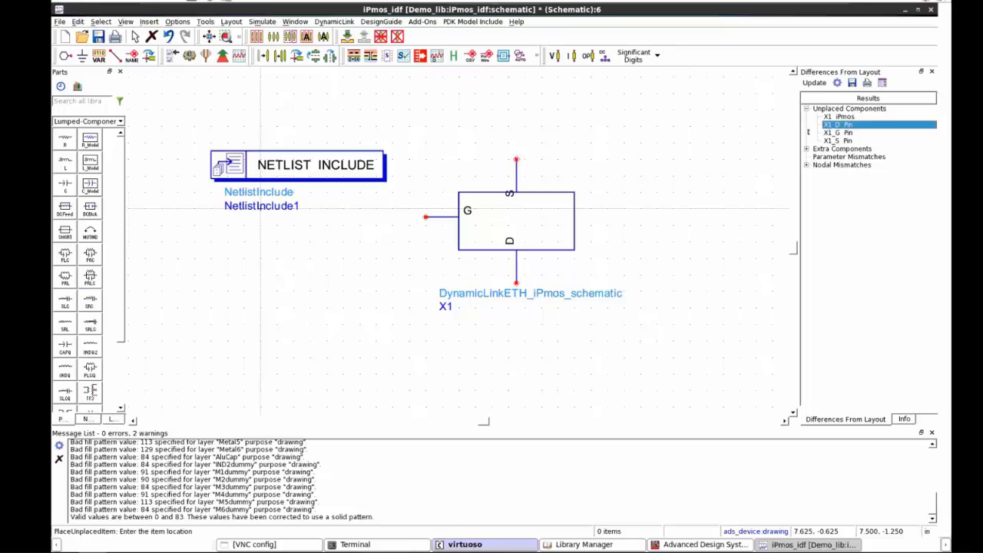
pyautogui.click(517, 285)
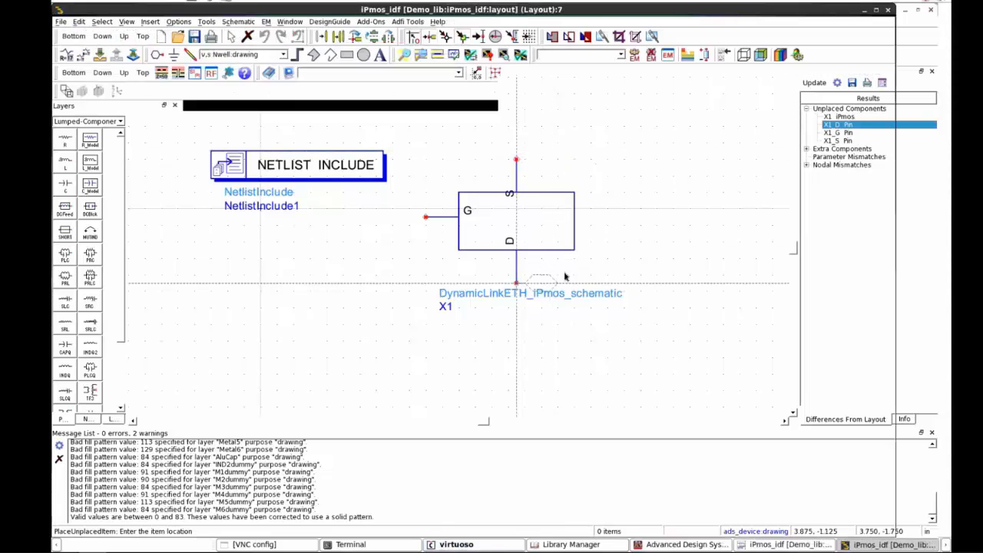
pyautogui.click(887, 10)
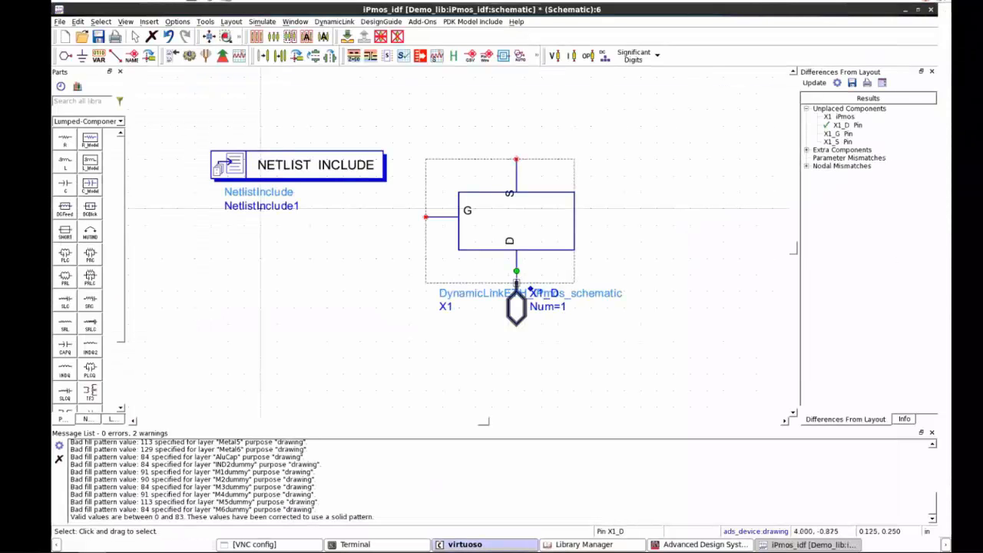
# Step: Place the unplaced X1_G and X1_S pins on the gate and source terminals of the iPmos instance
pyautogui.click(838, 135)
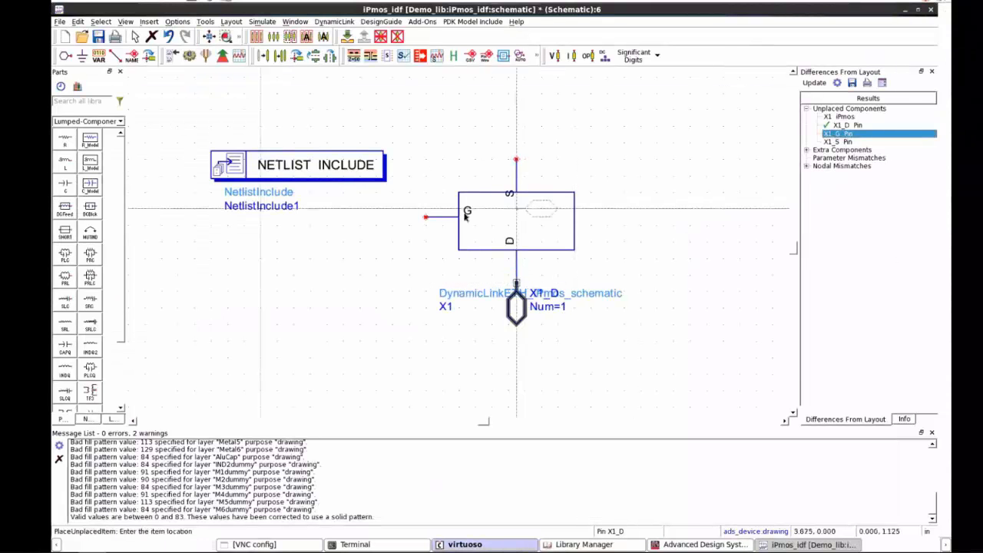
pyautogui.click(428, 221)
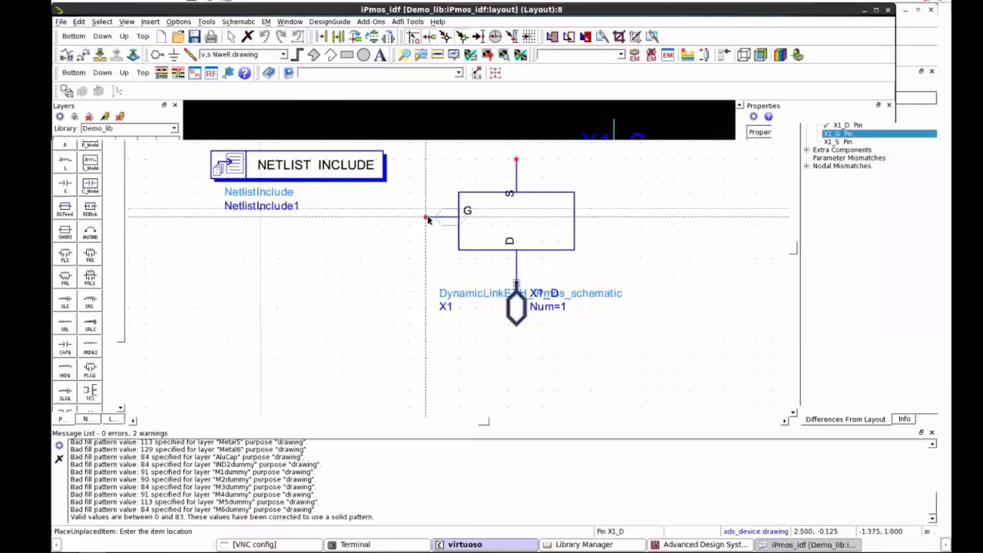
pyautogui.click(890, 10)
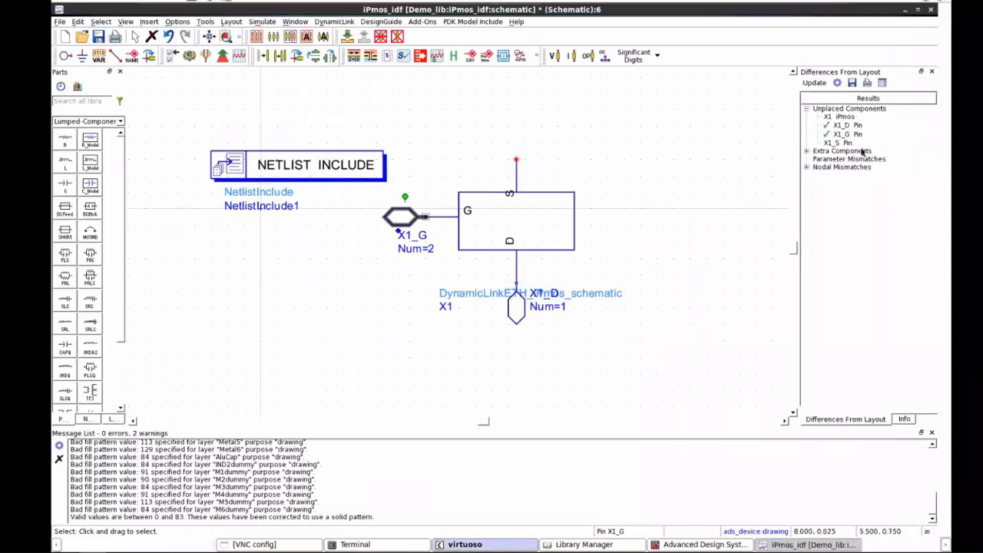
pyautogui.click(845, 144)
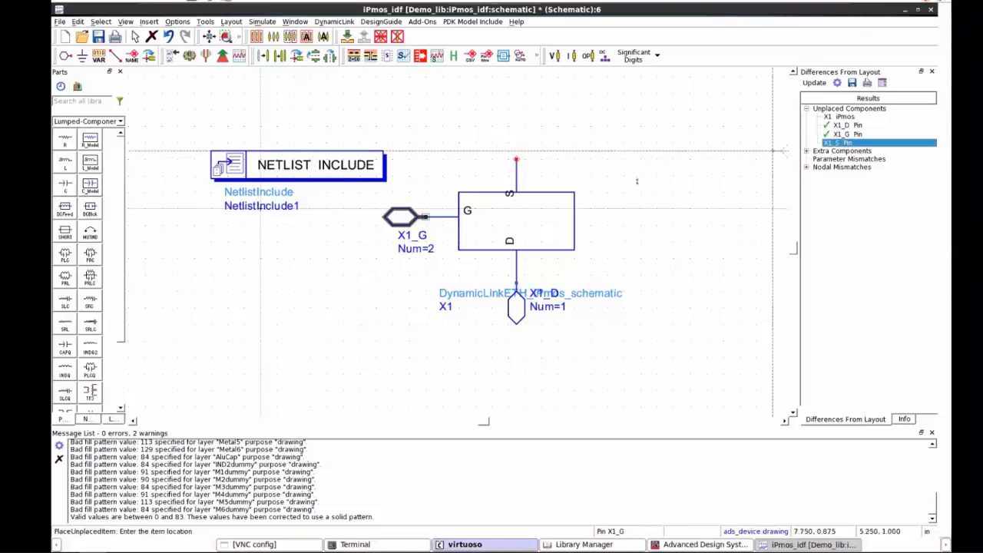
pyautogui.click(516, 163)
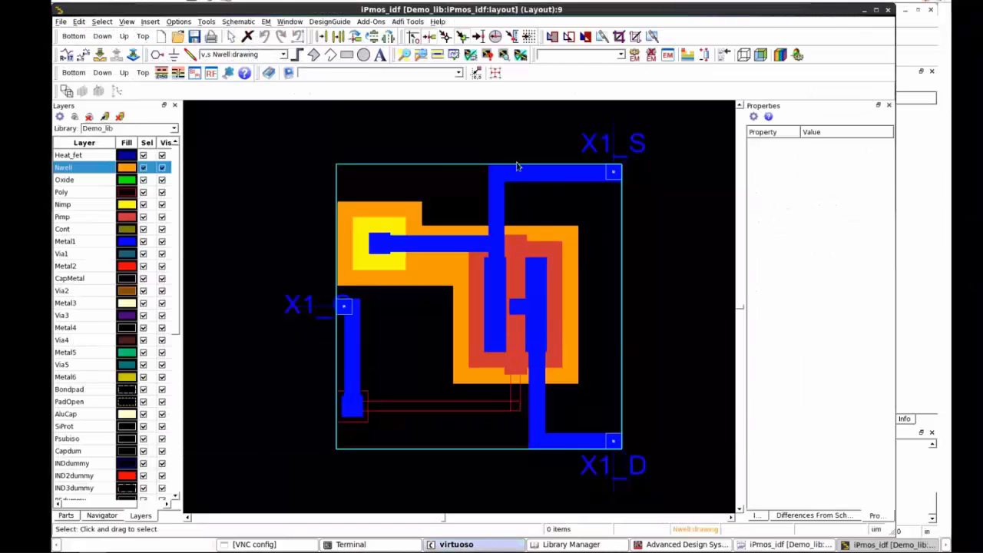
pyautogui.click(888, 10)
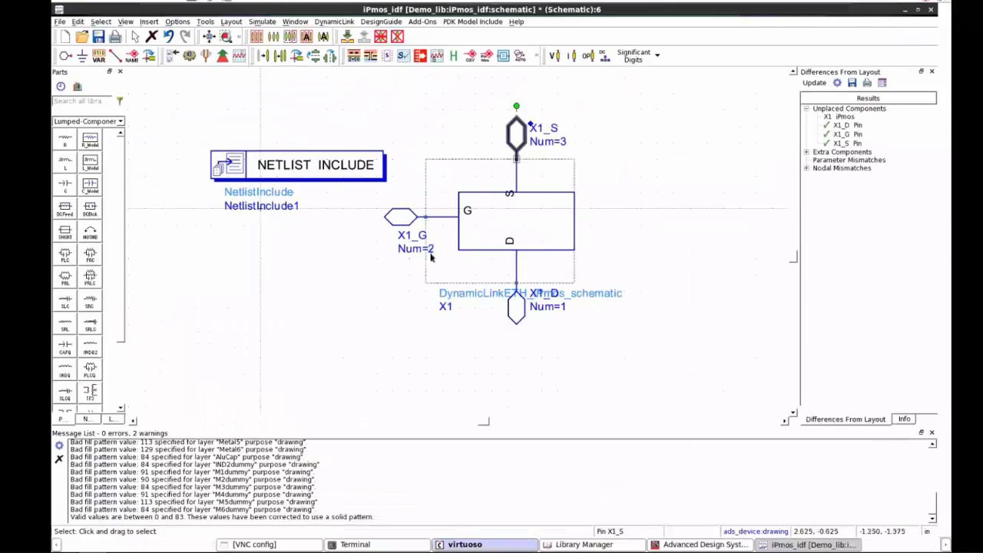
# Step: Save the iPmos_idf schematic and close its window
pyautogui.click(711, 192)
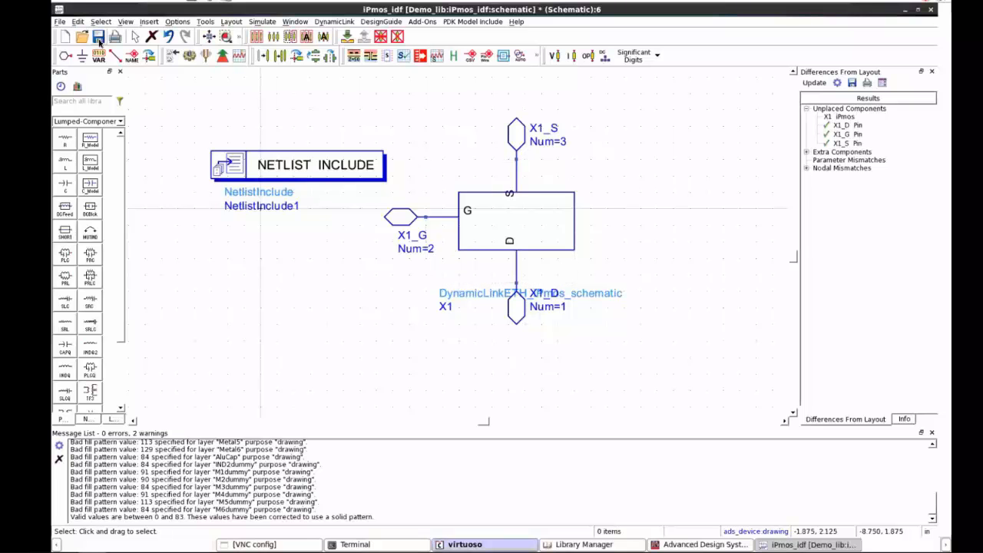
pyautogui.hotkey('ctrl', 's')
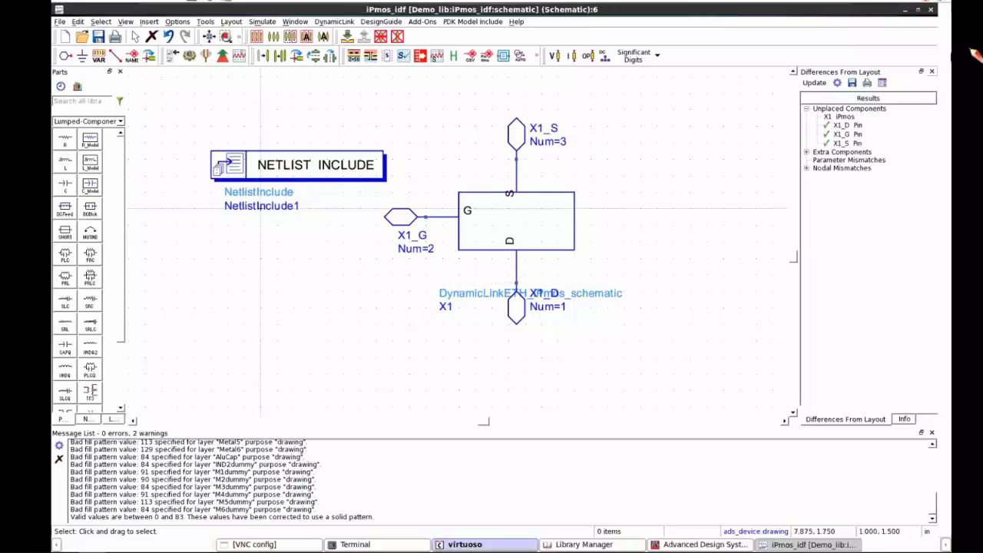
pyautogui.click(930, 10)
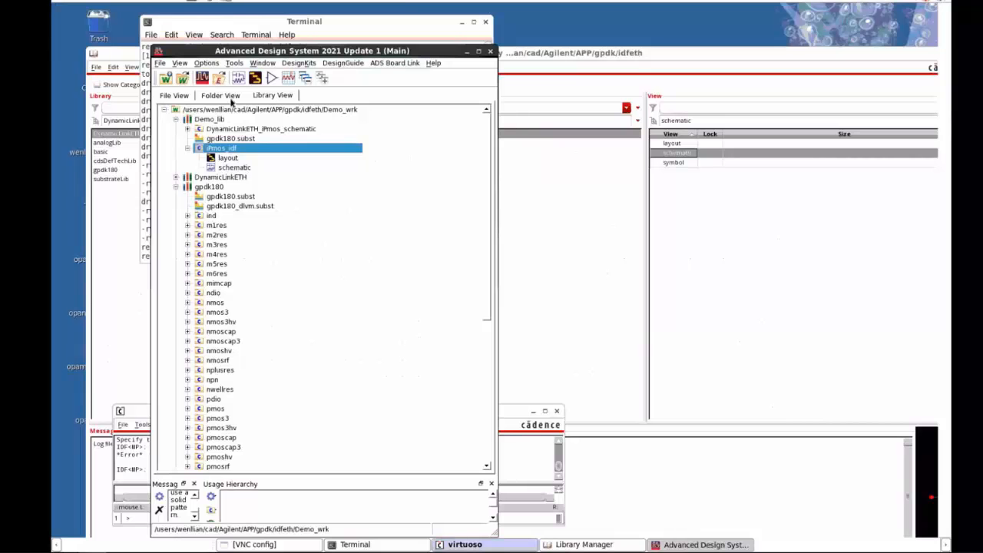
# Step: Create a new schematic in Demo_lib with the cell name Top
pyautogui.click(218, 122)
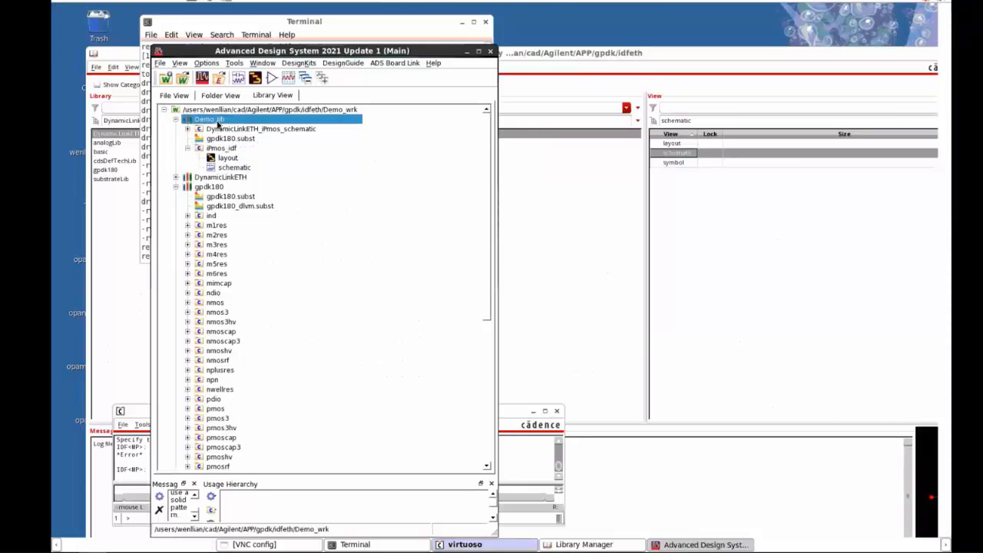
pyautogui.rightClick(222, 121)
pyautogui.moveTo(262, 131)
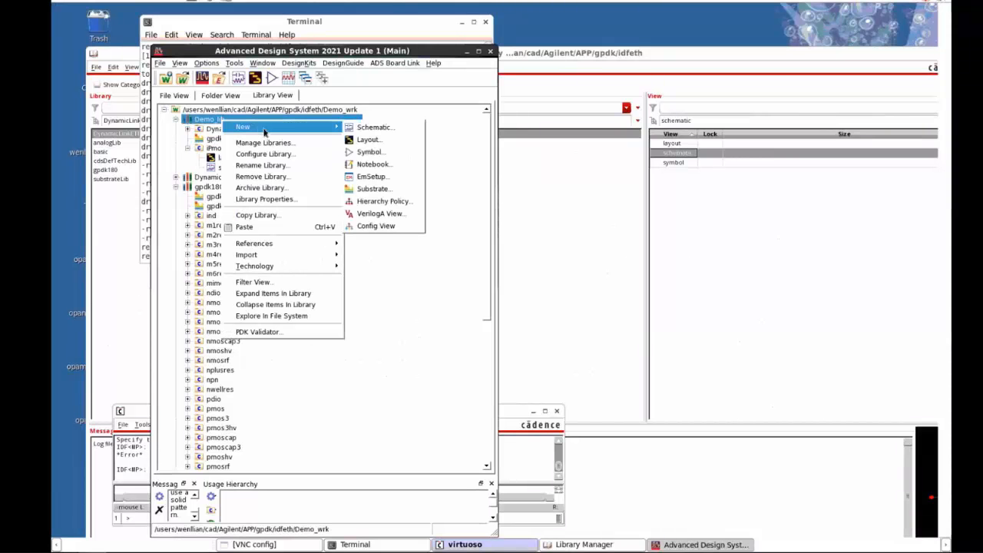
pyautogui.click(374, 126)
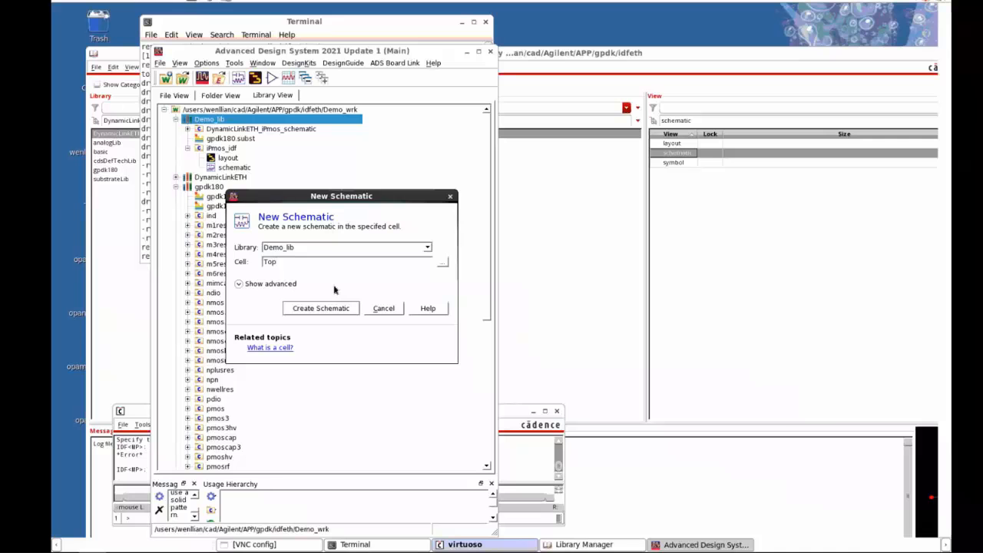
pyautogui.click(324, 309)
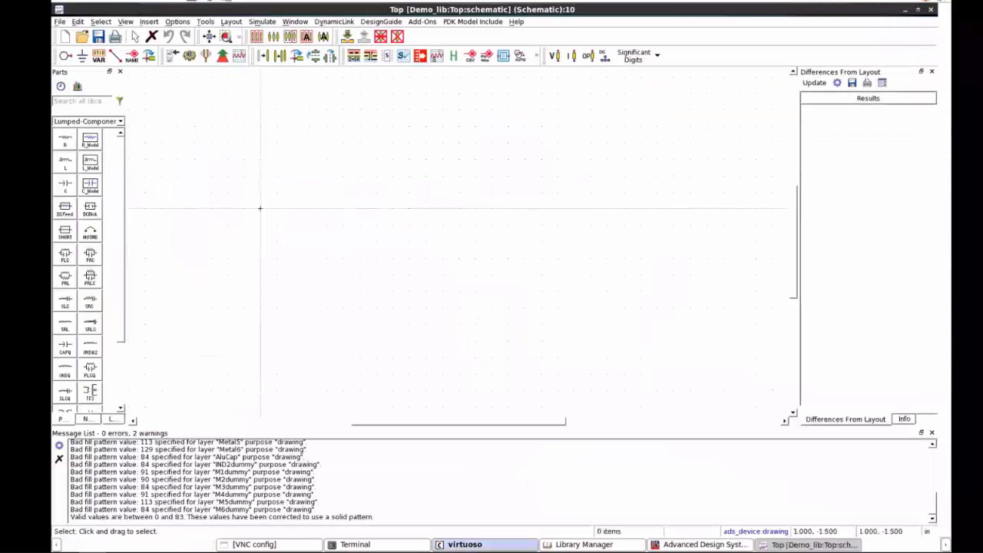
# Step: Add the iPmos_idf cell to the Top schematic, generating its symbol from the layout view with the Quad symbol type
pyautogui.moveTo(413, 89); pyautogui.dragTo(588, 234)
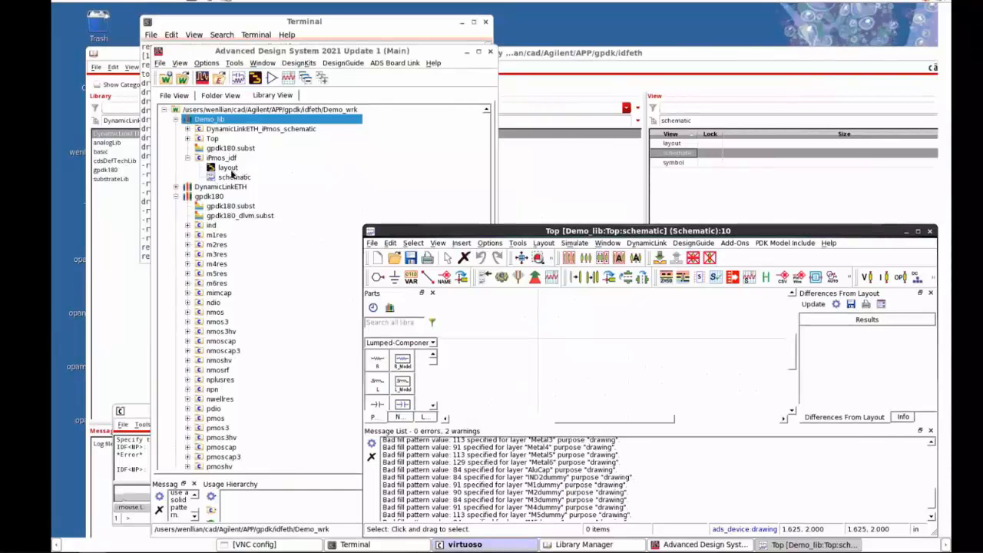
pyautogui.click(228, 168)
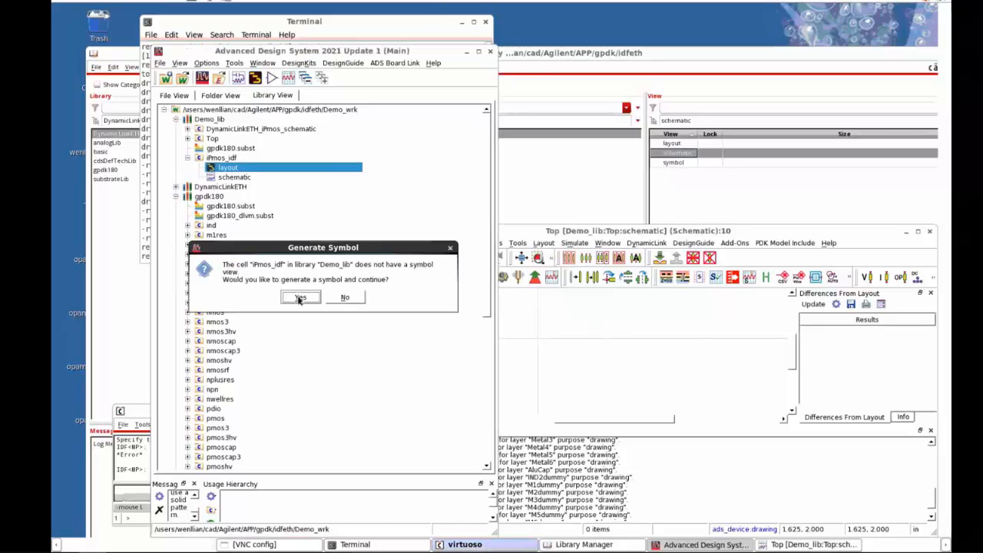
pyautogui.click(300, 298)
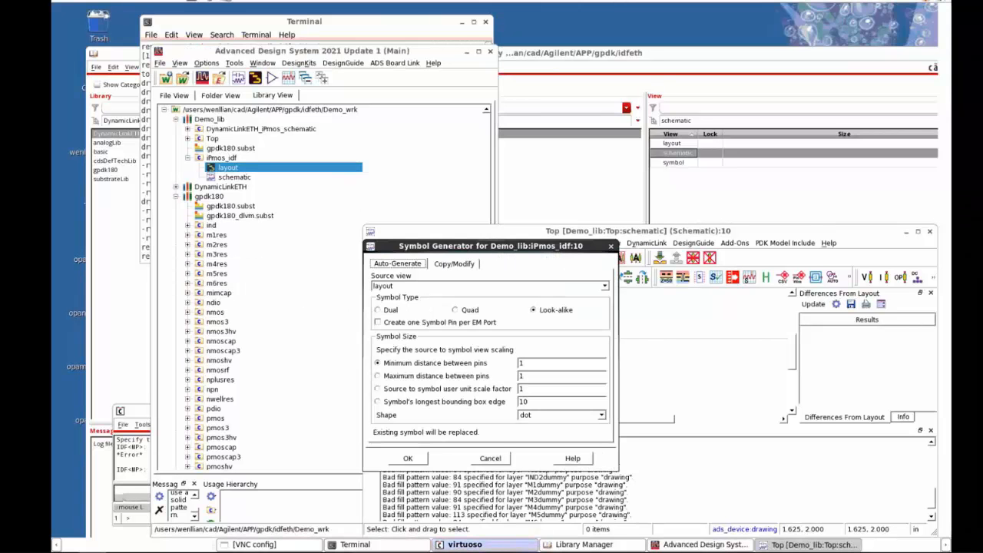
pyautogui.click(456, 310)
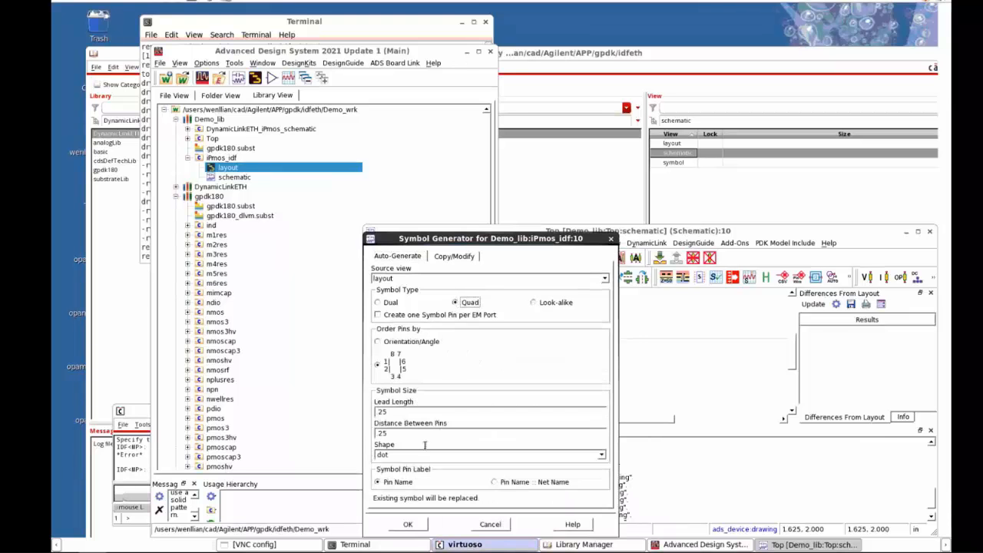
pyautogui.click(408, 524)
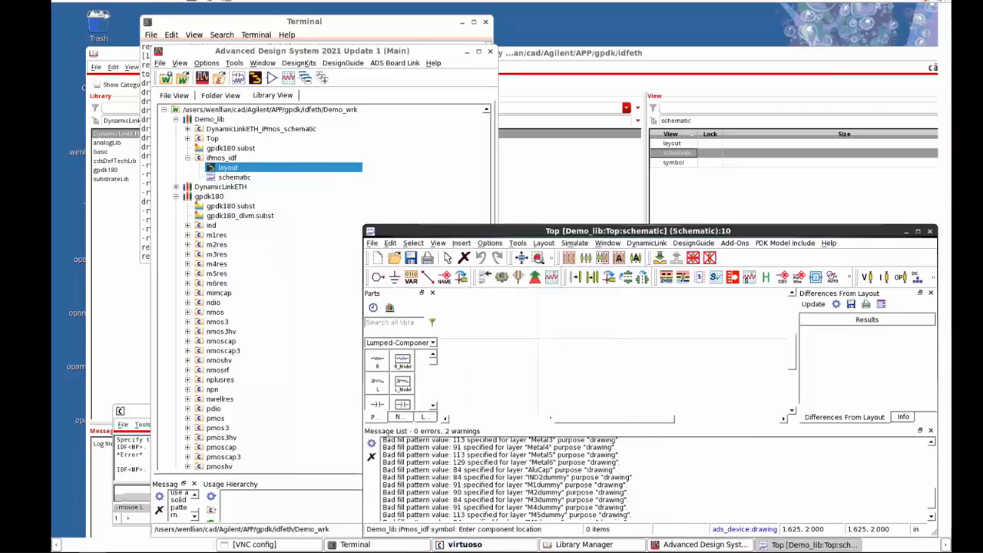
pyautogui.click(584, 343)
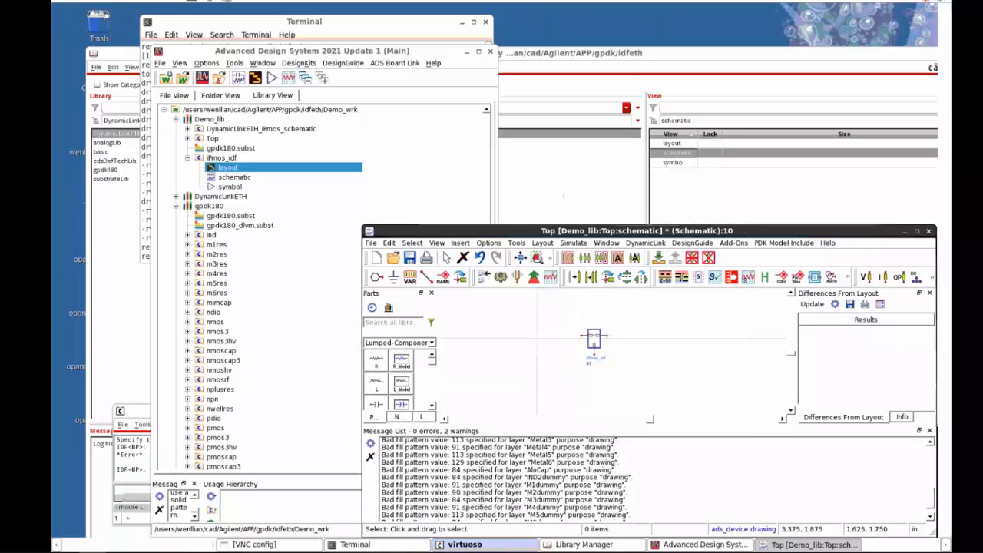
# Step: Maximize the Top schematic and insert the user template iPmod_idf_Test beside the iPmos_idf instance
pyautogui.moveTo(744, 232); pyautogui.dragTo(513, 185)
pyautogui.click(689, 185)
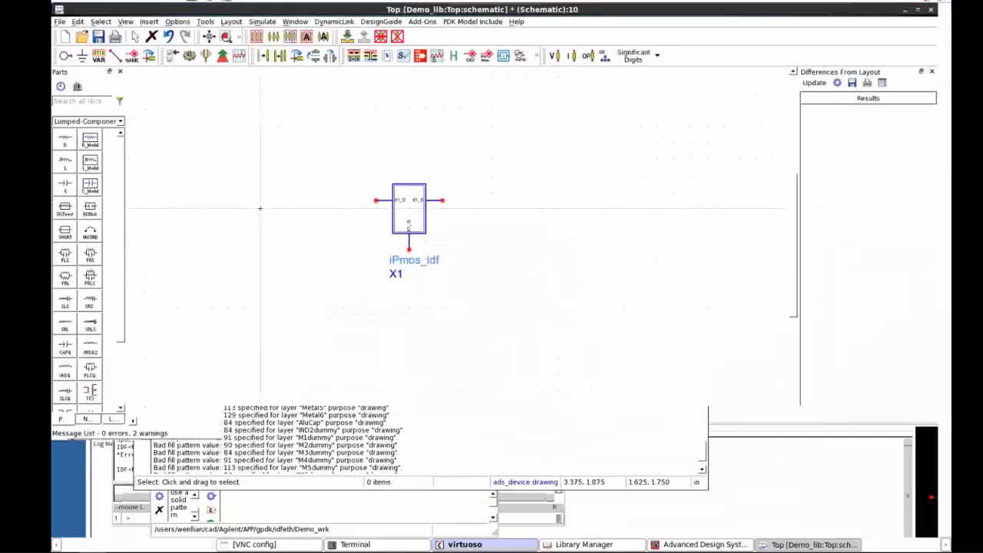
pyautogui.click(148, 22)
pyautogui.click(162, 35)
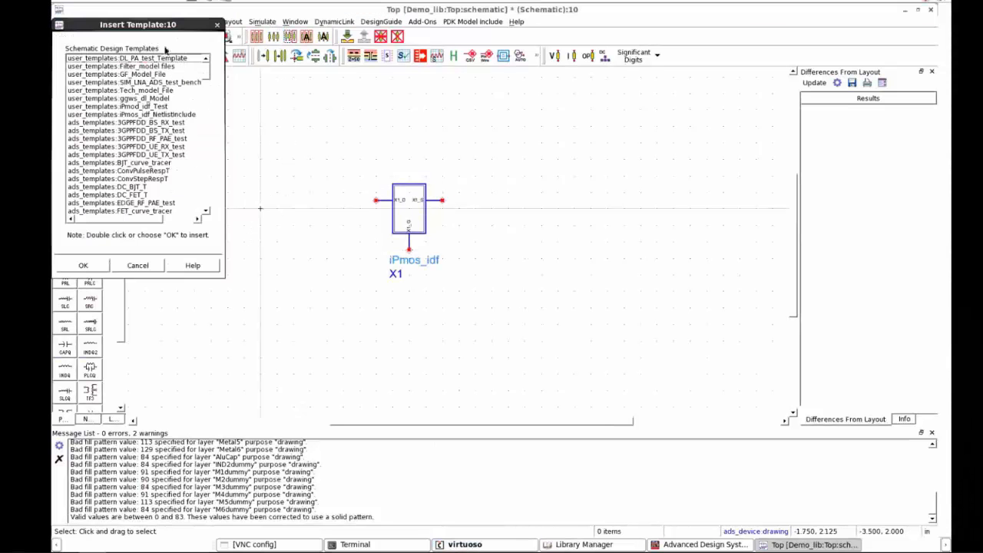
pyautogui.click(145, 107)
pyautogui.click(83, 265)
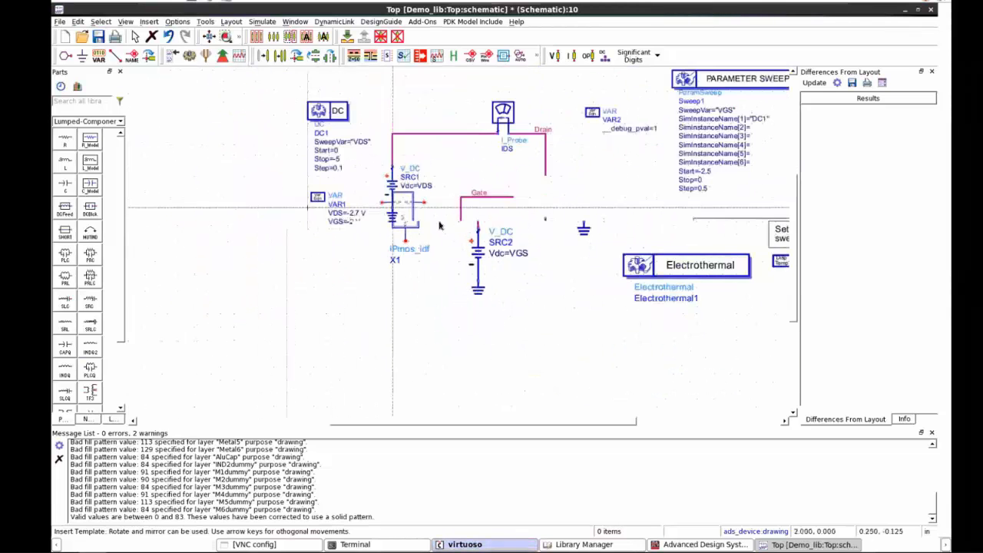
pyautogui.click(529, 215)
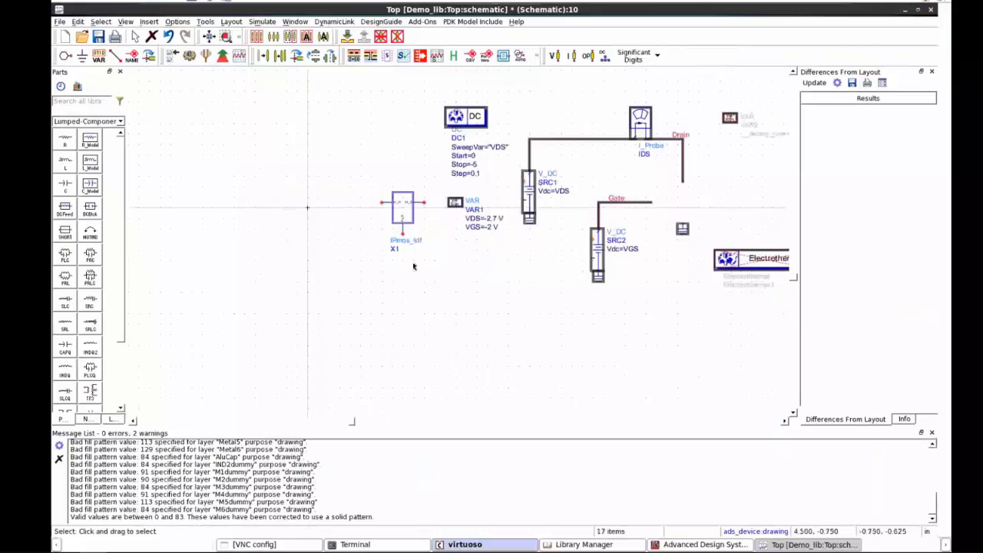
# Step: Rotate the iPmos_idf instance 90° clockwise and move it onto the Drain wire, Gate wire and ground of the test circuit
pyautogui.click(404, 219)
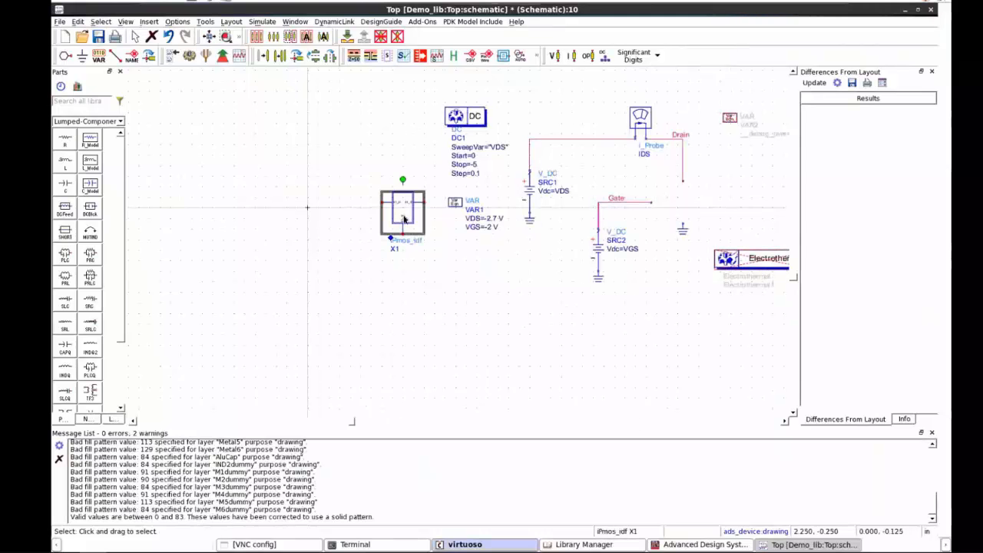
pyautogui.hotkey('ctrl', 'r')
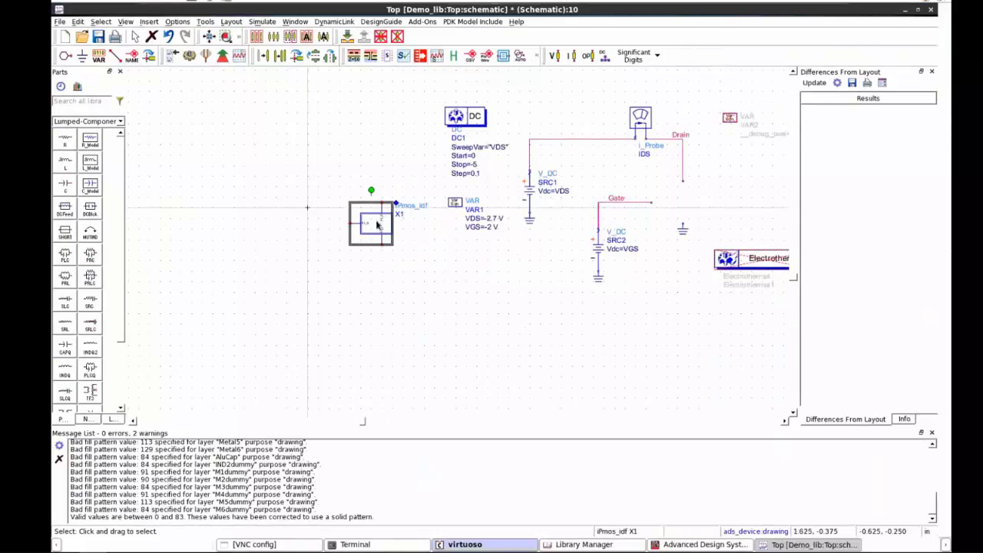
pyautogui.moveTo(376, 224); pyautogui.dragTo(678, 207)
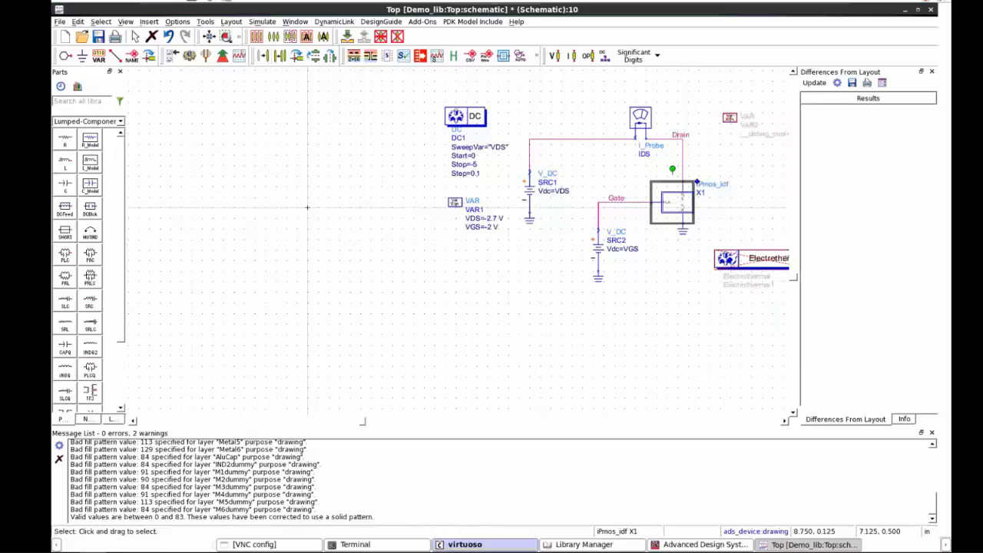
pyautogui.click(528, 309)
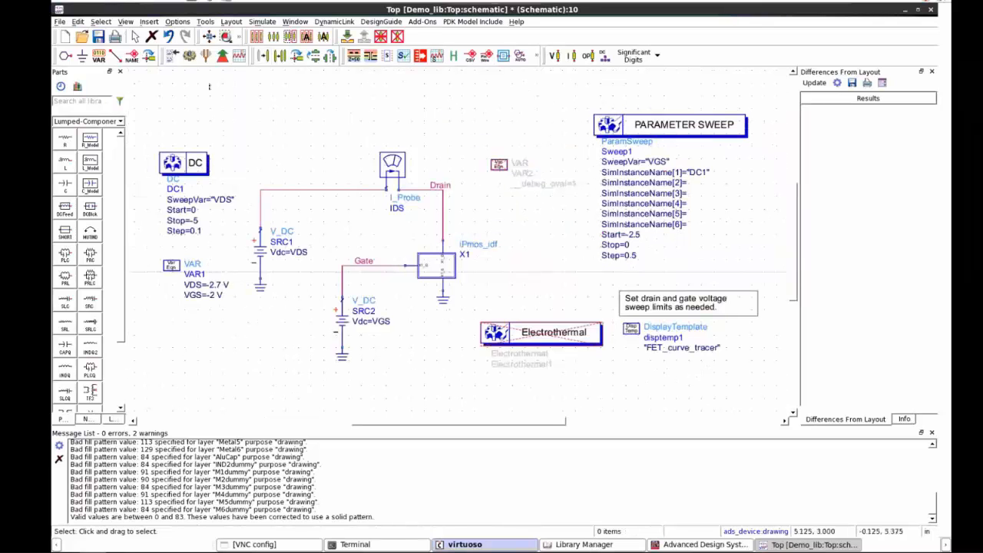
# Step: Save the Top schematic and run its DC parameter sweep simulation to plot the FET curves
pyautogui.click(99, 36)
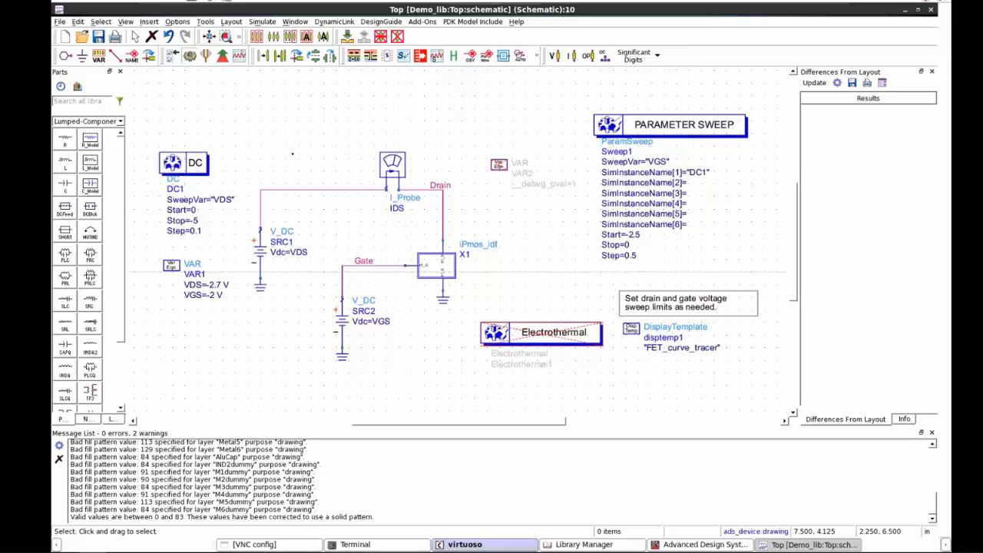
pyautogui.press('F7')
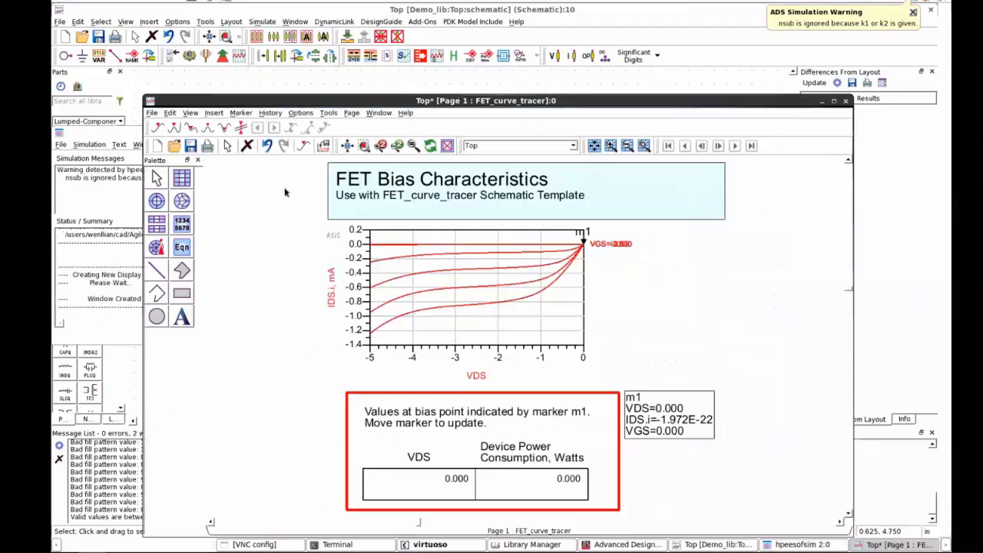
# Step: Close the FET curve results without saving them and close the simulation status window
pyautogui.click(845, 102)
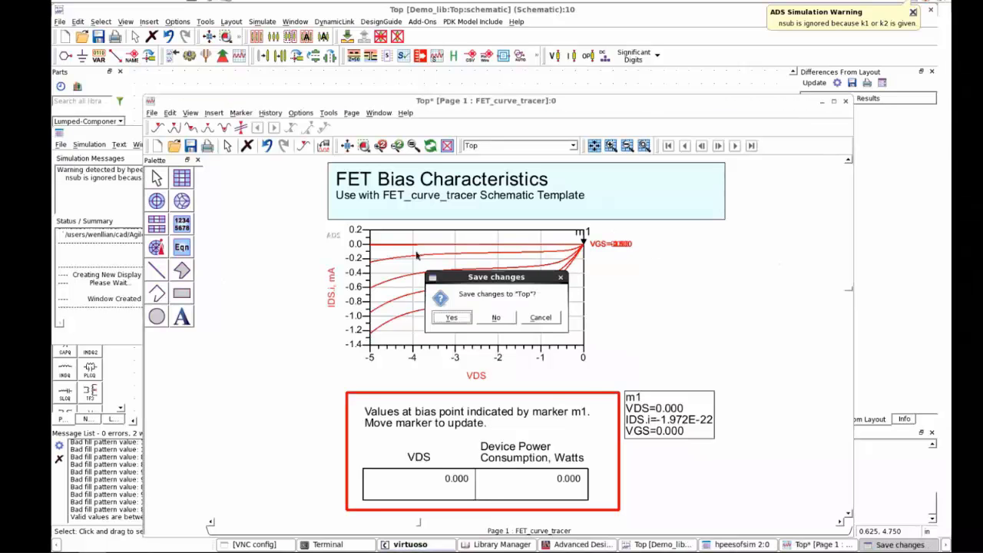
pyautogui.click(499, 318)
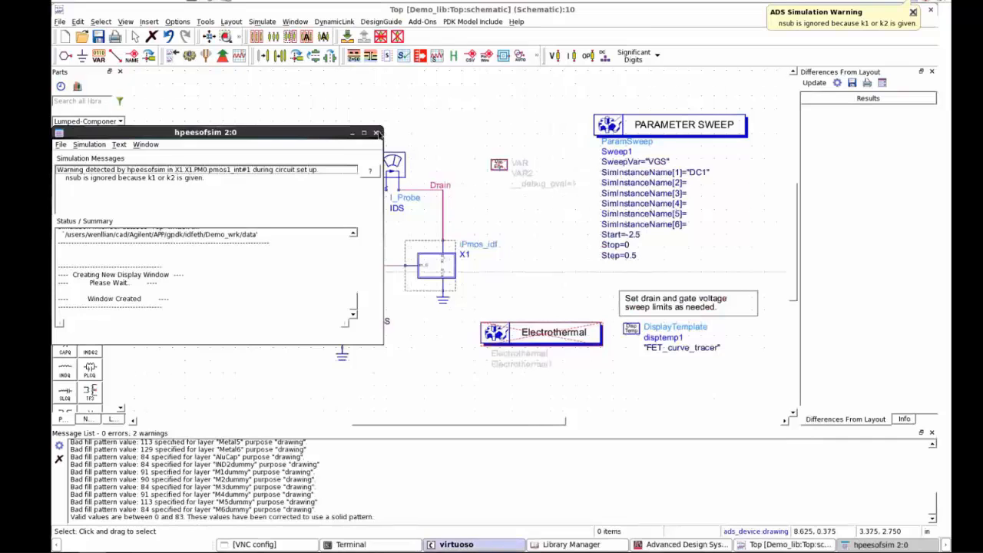
pyautogui.click(375, 133)
# Step: Rerun the Top simulation with the Parameter Sweep controller deactivated and the VAR2 variable __debug_pval=1 activated
pyautogui.click(652, 133)
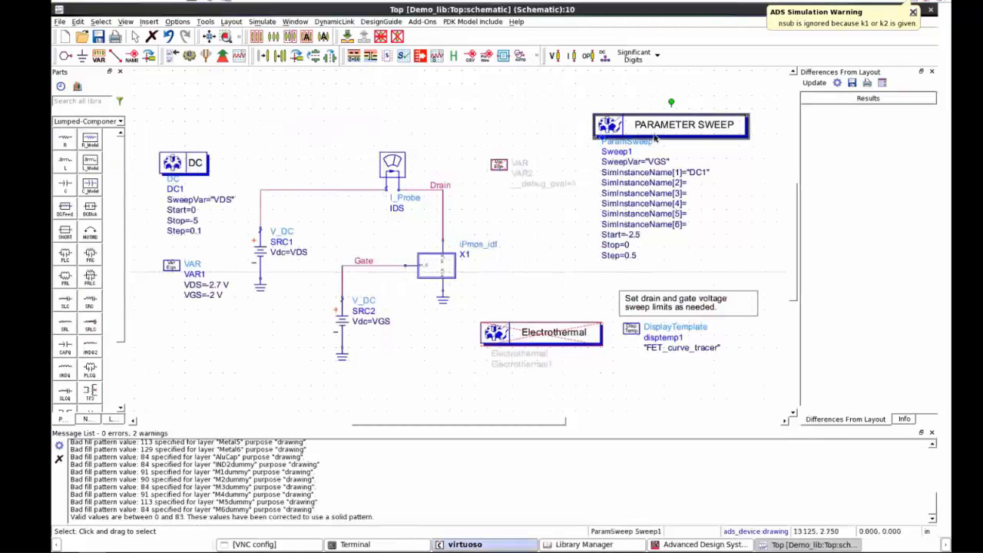
pyautogui.click(397, 36)
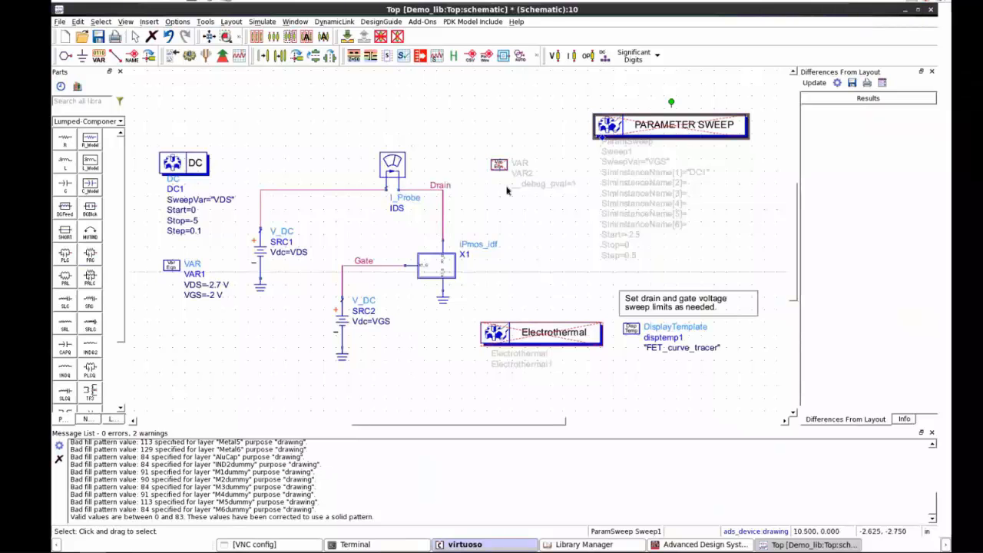
pyautogui.moveTo(485, 148); pyautogui.dragTo(524, 190)
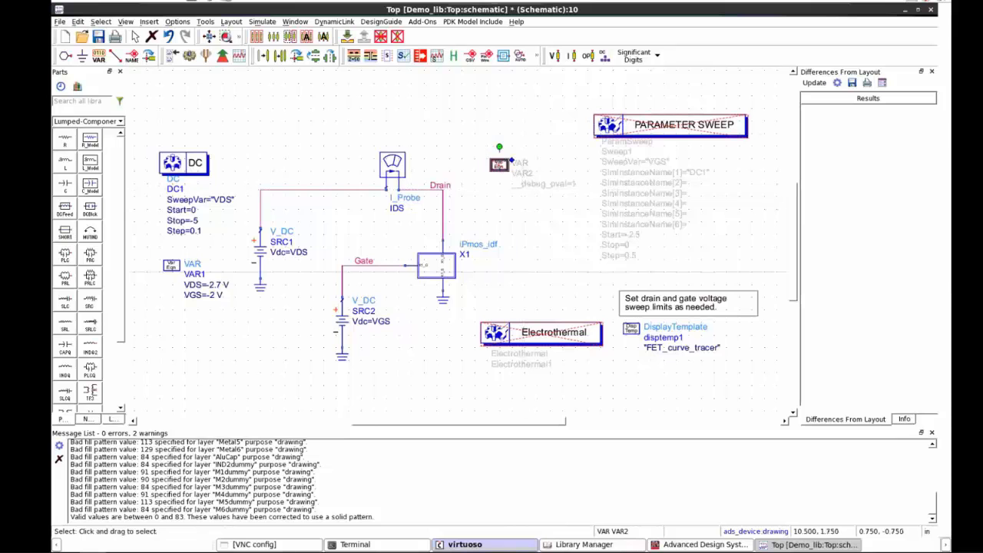
pyautogui.click(398, 39)
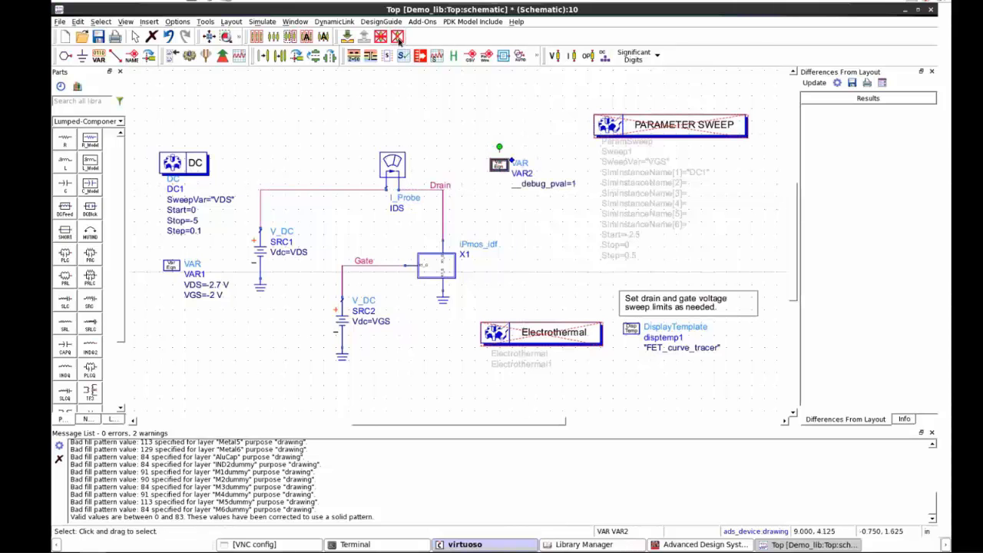
pyautogui.click(518, 203)
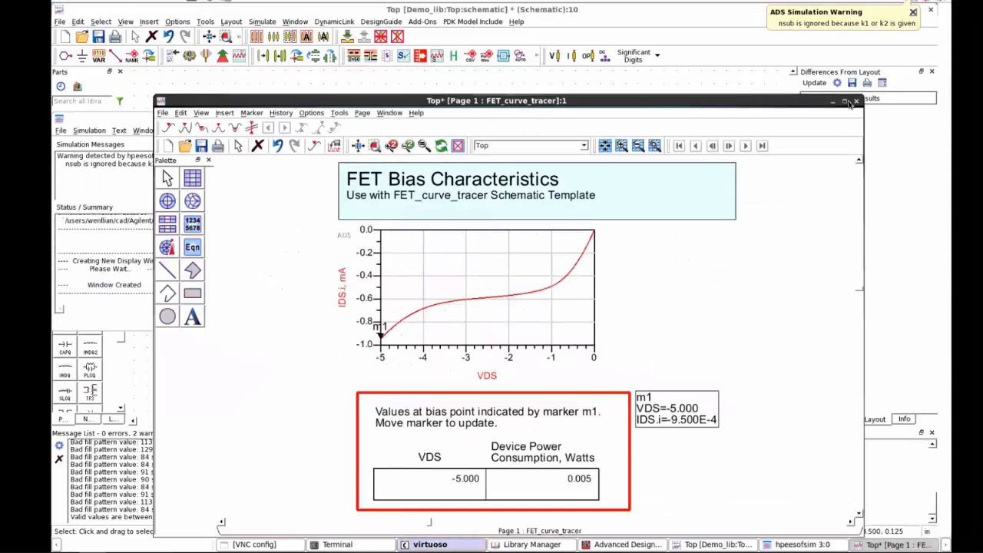
# Step: Discard the new FET plot and read the power table in pval-dc.pval from the workspace's data folder in the text editor
pyautogui.click(855, 101)
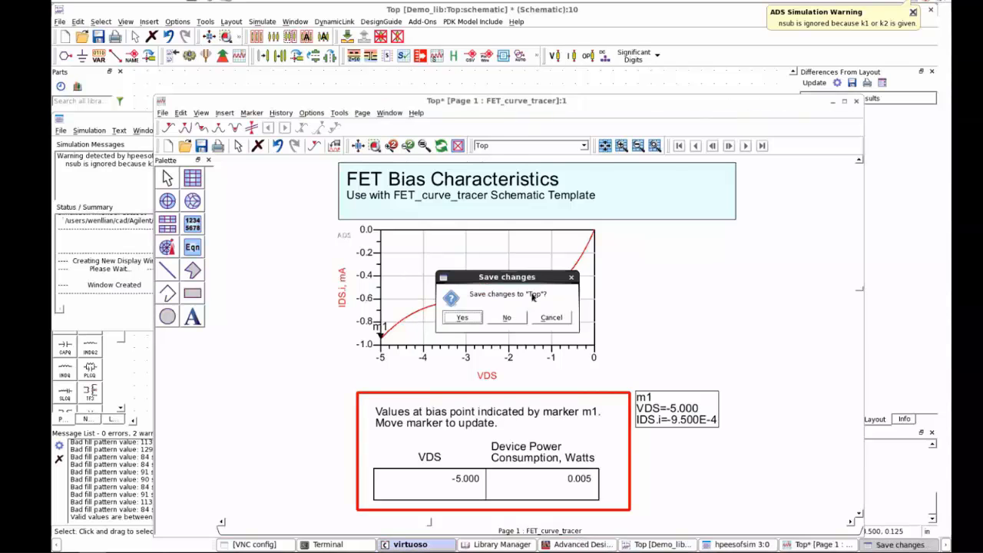
pyautogui.click(507, 317)
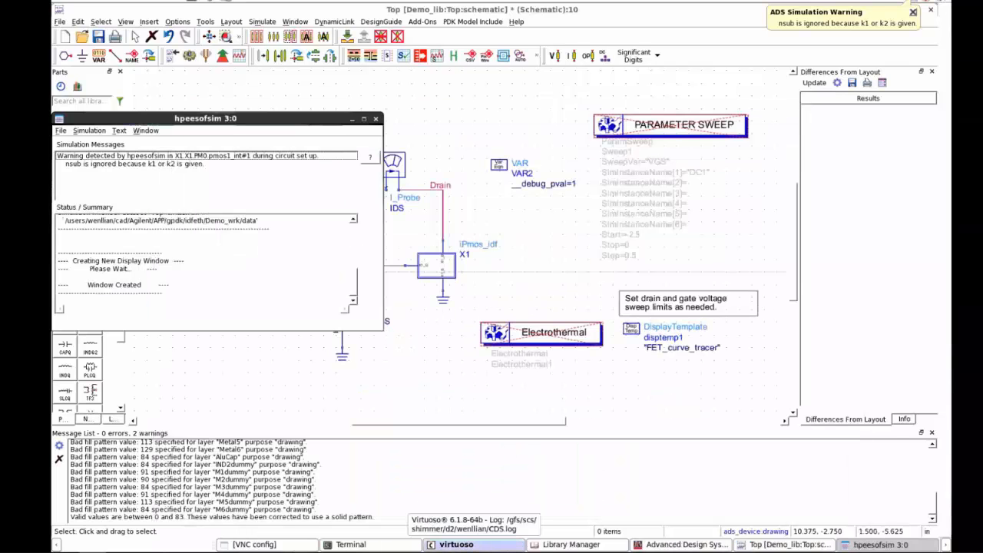
pyautogui.click(681, 543)
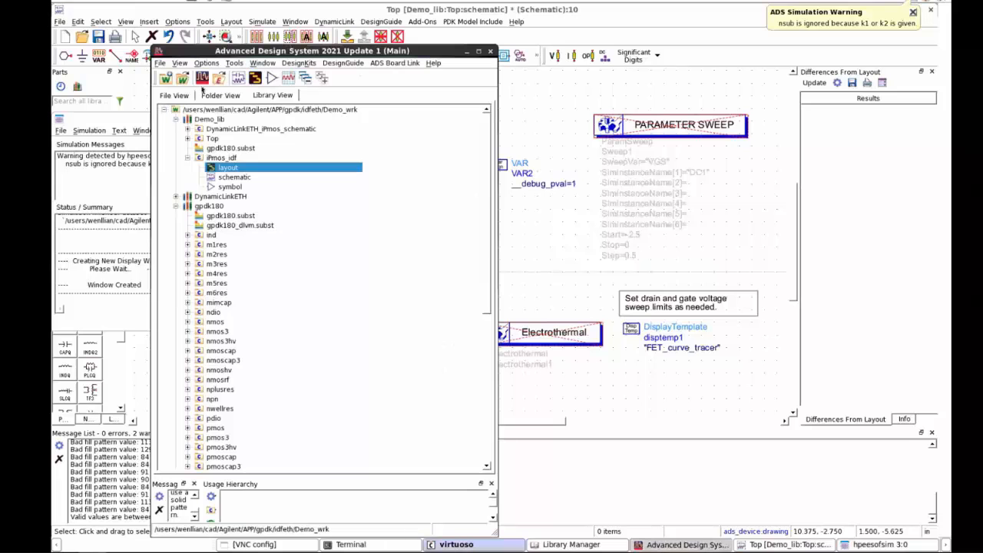
pyautogui.click(181, 99)
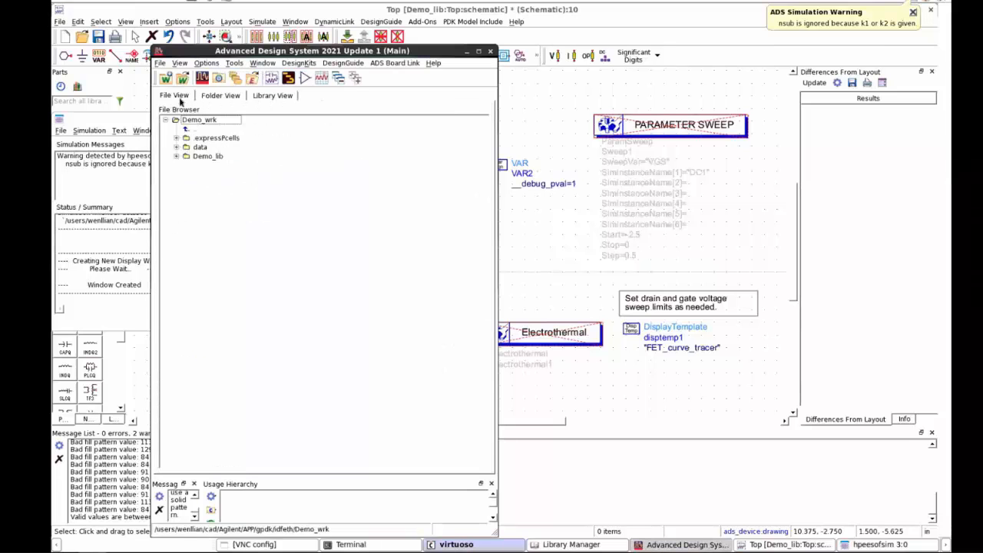
pyautogui.doubleClick(186, 151)
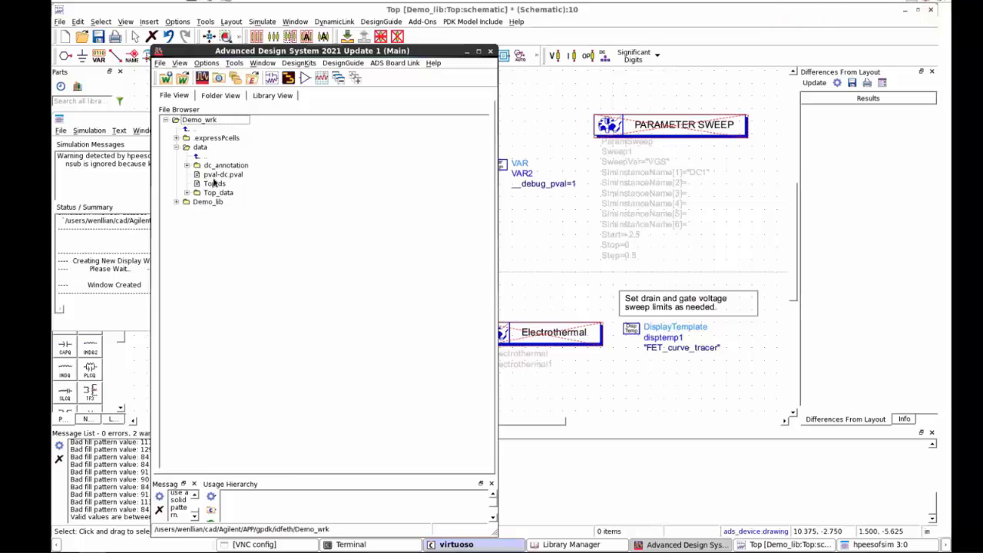
pyautogui.click(227, 175)
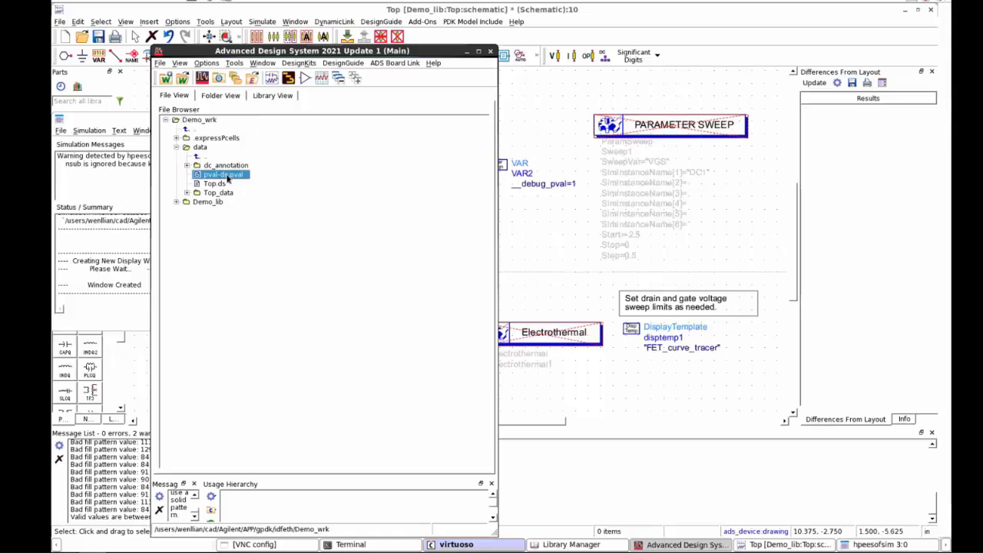
pyautogui.rightClick(227, 176)
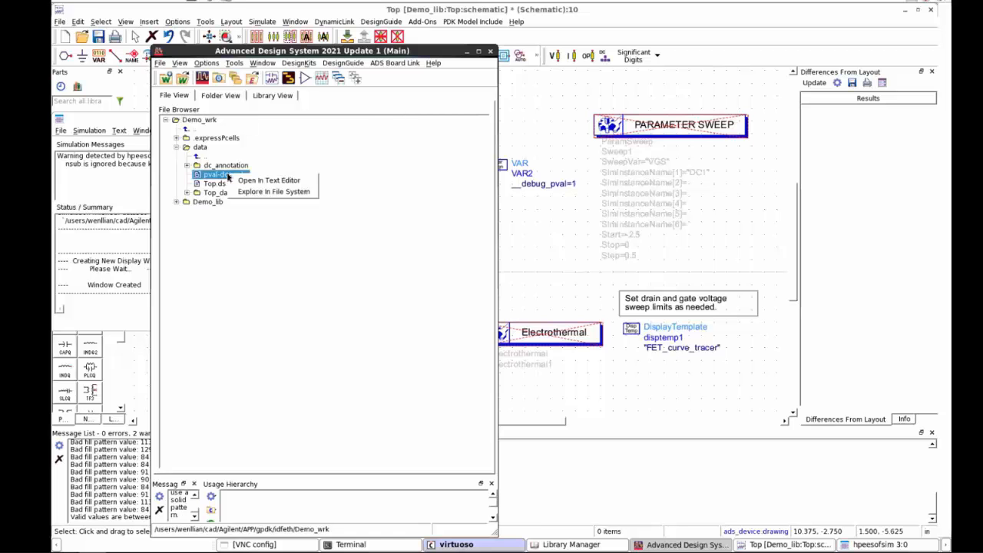
pyautogui.click(263, 185)
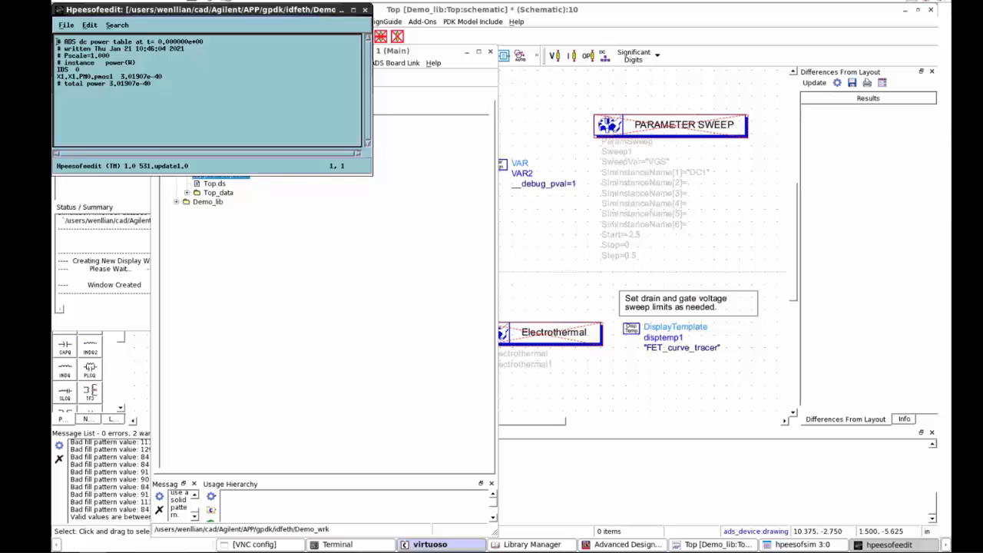
pyautogui.click(365, 10)
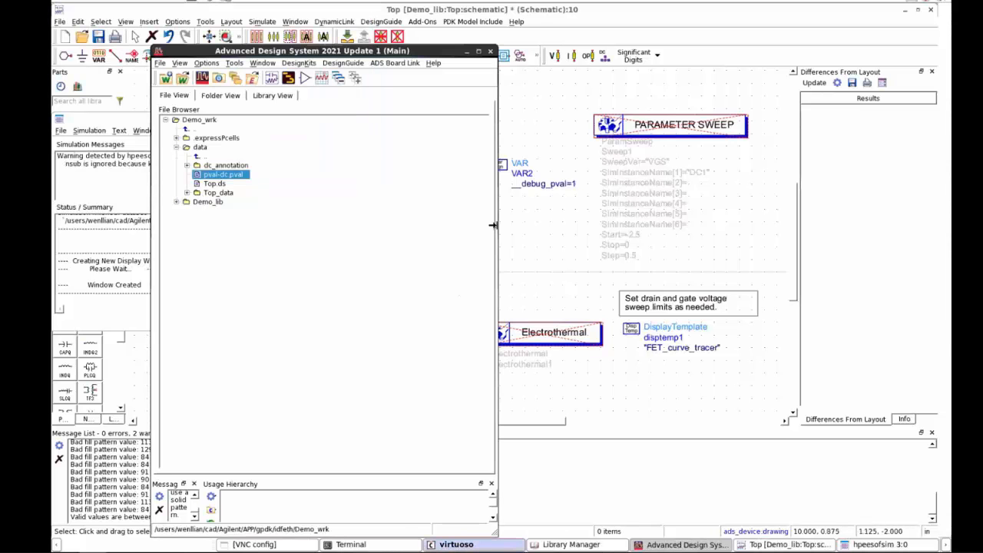
# Step: Rename the iPmos_idf instance in the Top schematic to X0
pyautogui.click(577, 212)
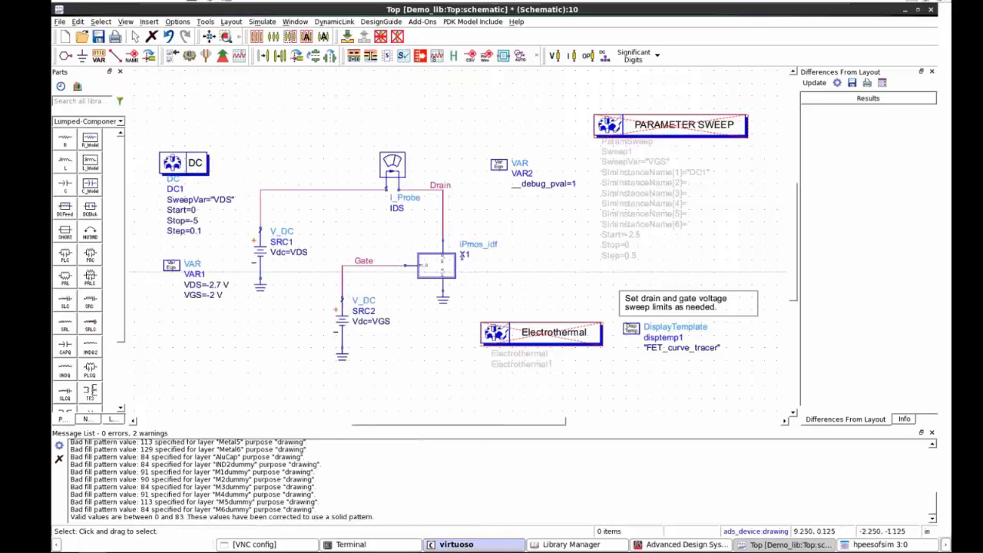
pyautogui.click(466, 254)
pyautogui.doubleClick(465, 254)
pyautogui.write('X')
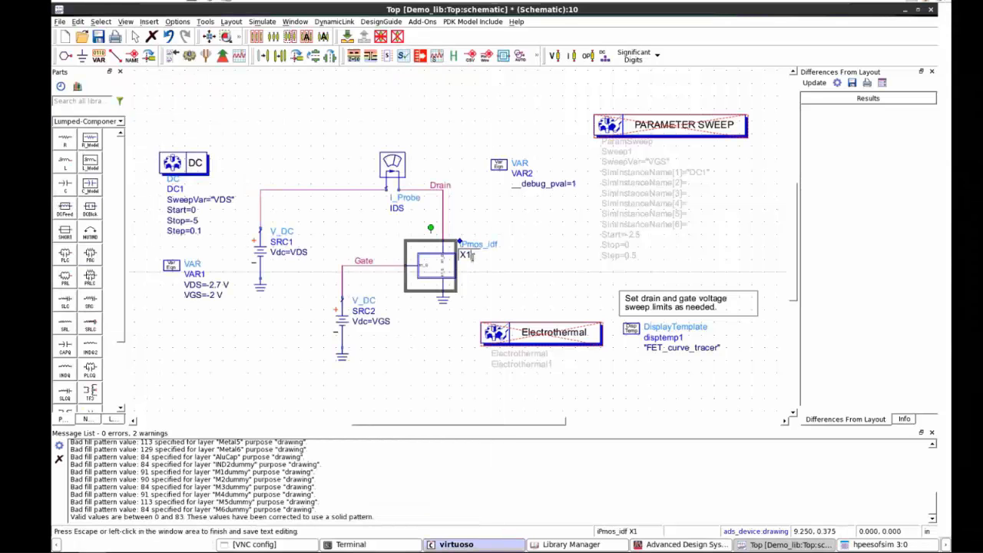
pyautogui.write('0')
pyautogui.press('Escape')
# Step: View the schematic inside the X0 instance, then return to Top and rerun the simulation
pyautogui.click(421, 271)
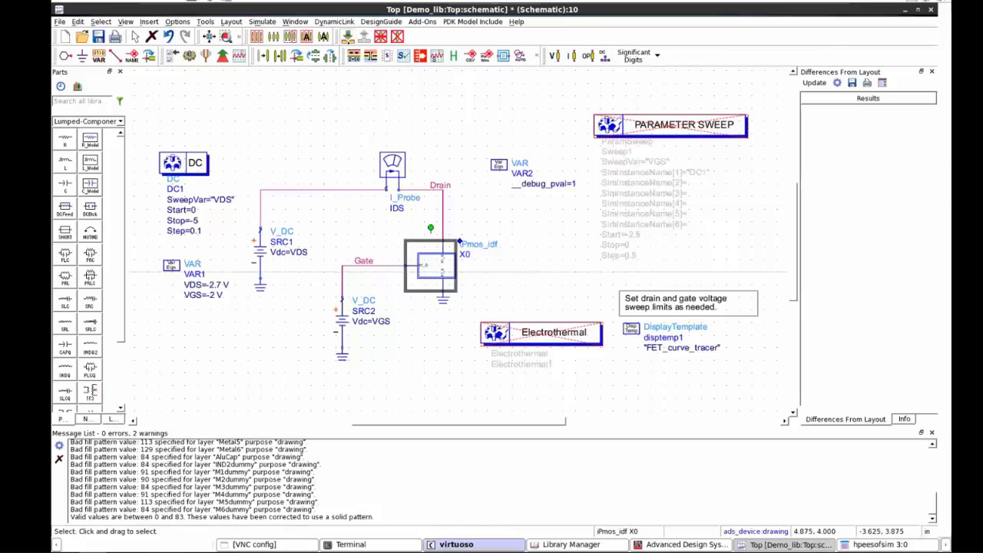
pyautogui.click(346, 36)
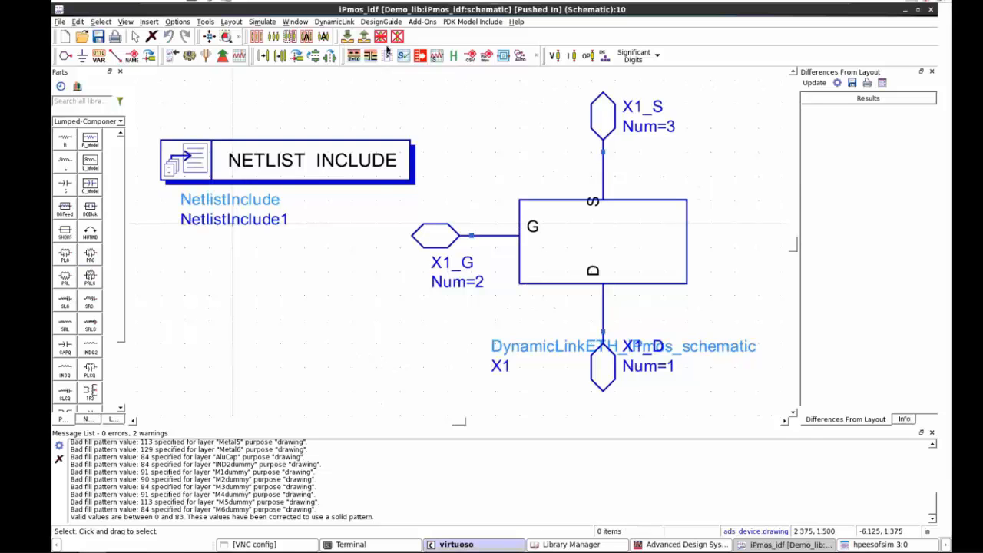
pyautogui.click(365, 37)
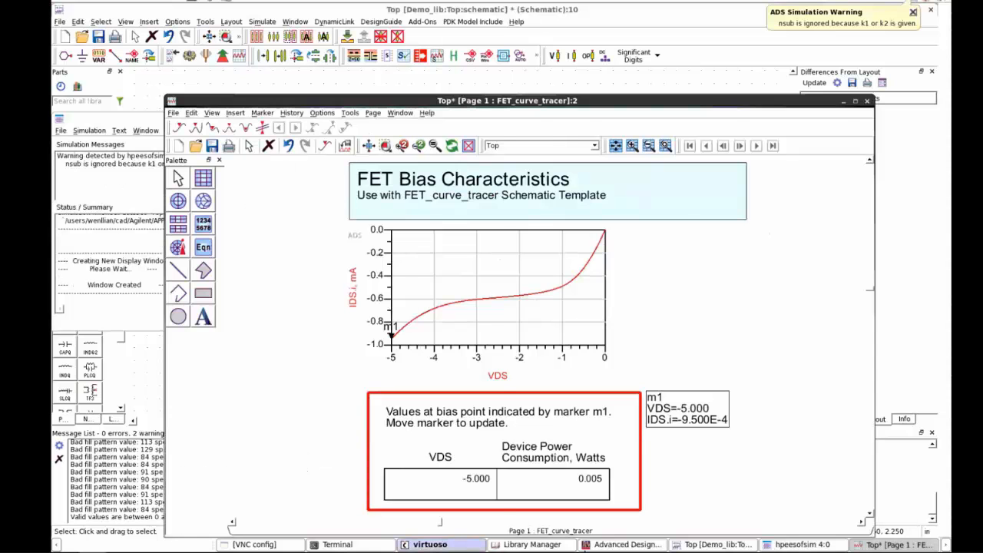
# Step: Open the regenerated pval-dc.pval file in the text editor to check the instance name in its power table
pyautogui.click(655, 547)
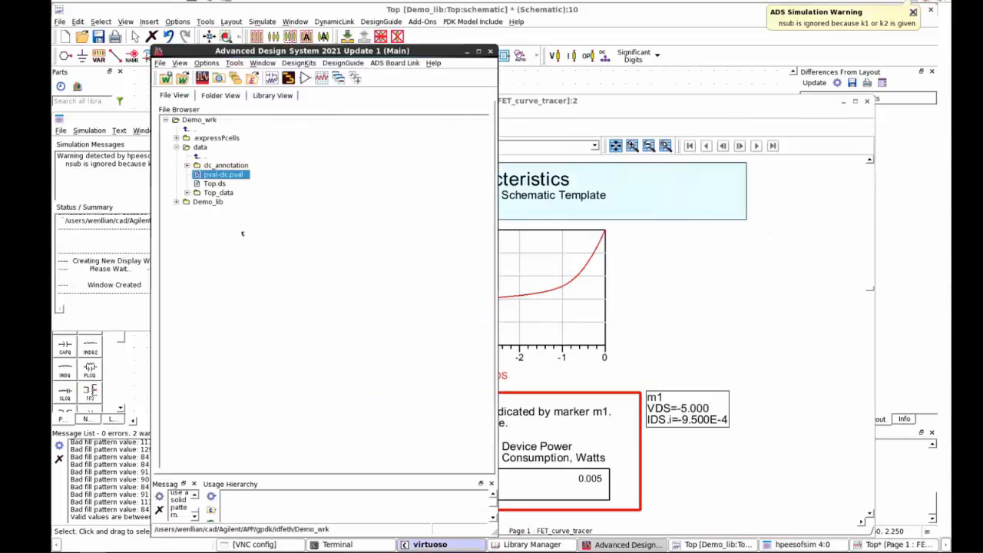
pyautogui.rightClick(237, 179)
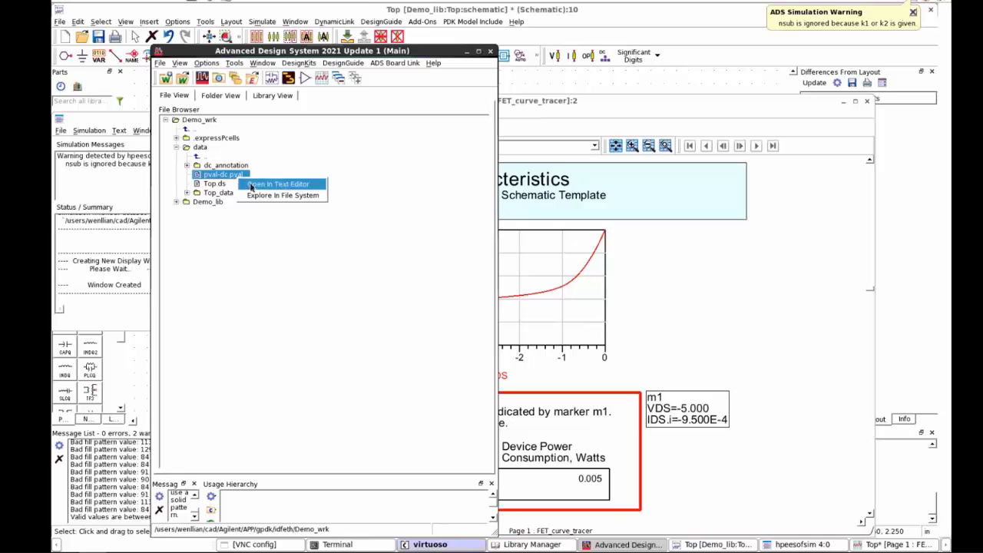
pyautogui.click(253, 185)
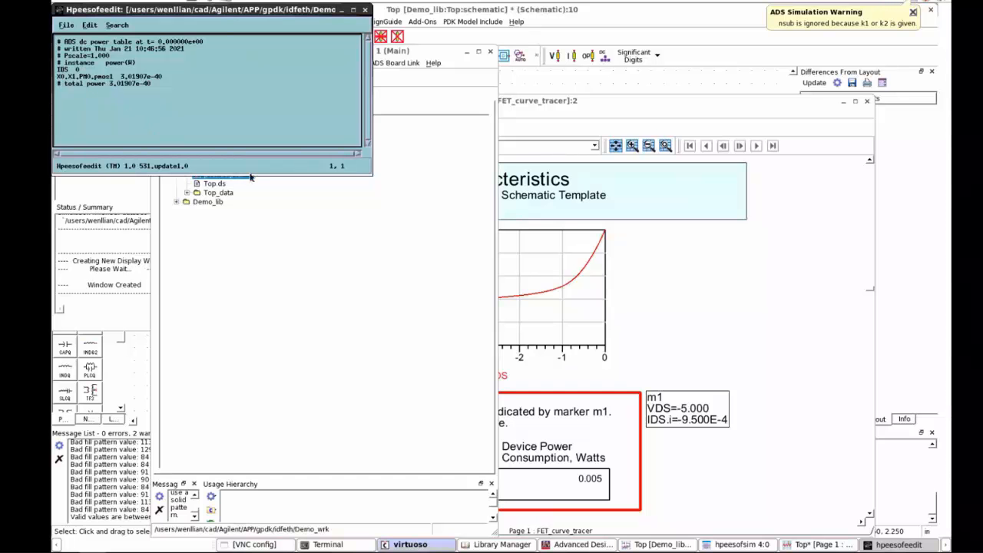
# Step: Return to the Top schematic, descend into iPmos_idf and compare its schematic with the iPmos_idf layout
pyautogui.click(667, 256)
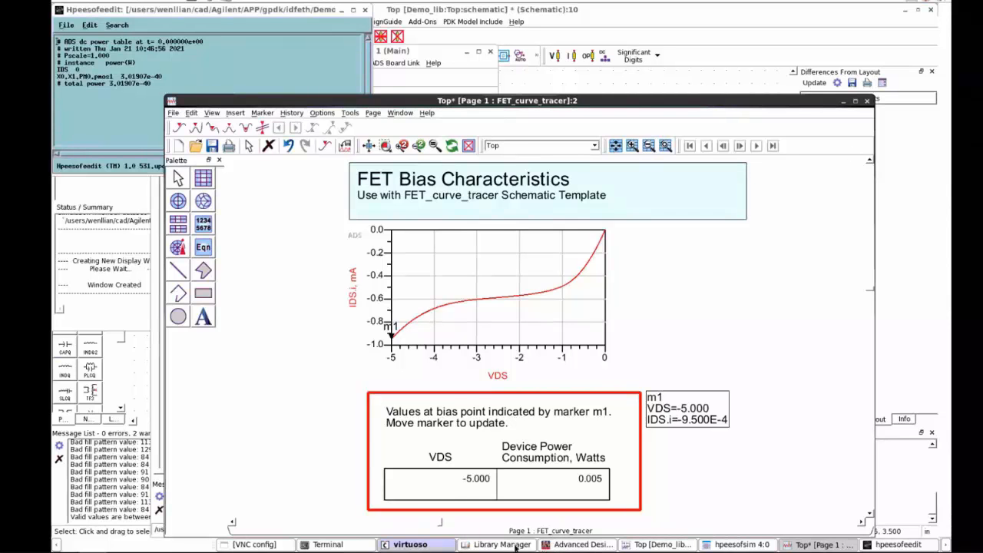
pyautogui.click(662, 543)
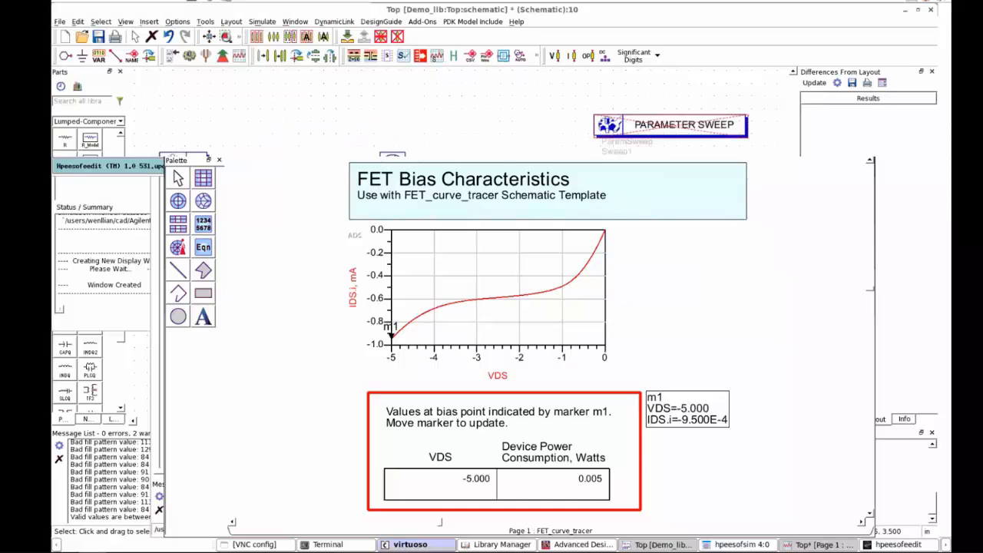
pyautogui.click(347, 37)
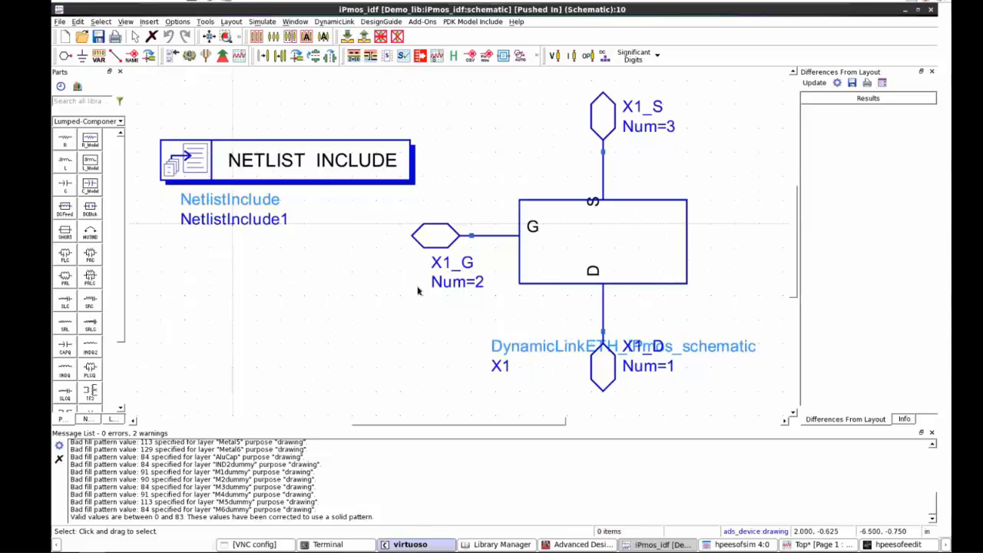
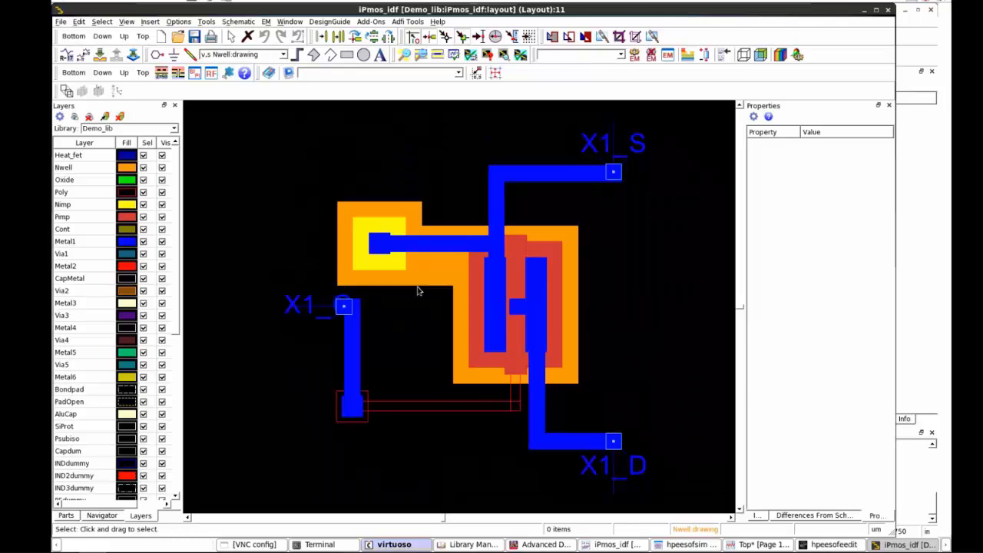
pyautogui.hotkey('alt', 'Tab')
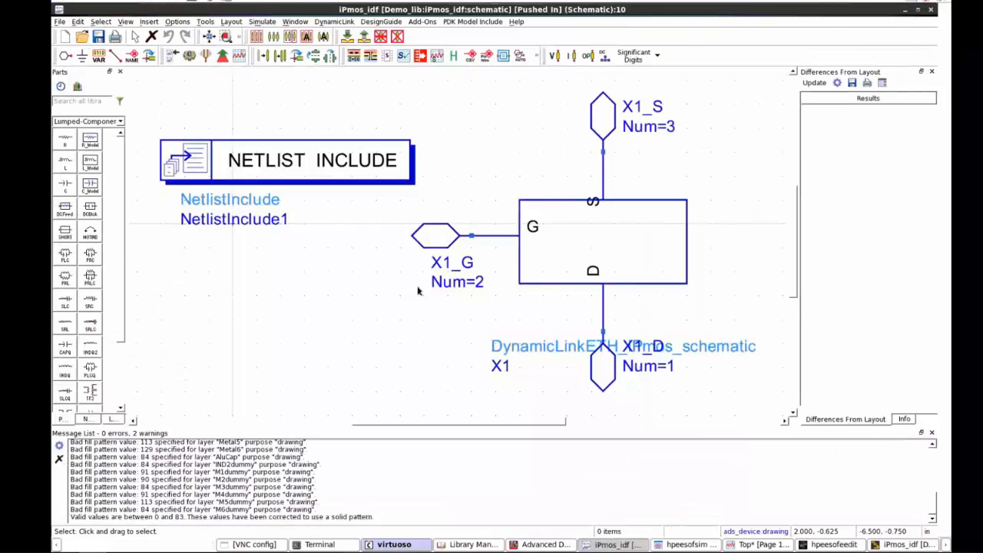
pyautogui.hotkey('alt', 'Tab')
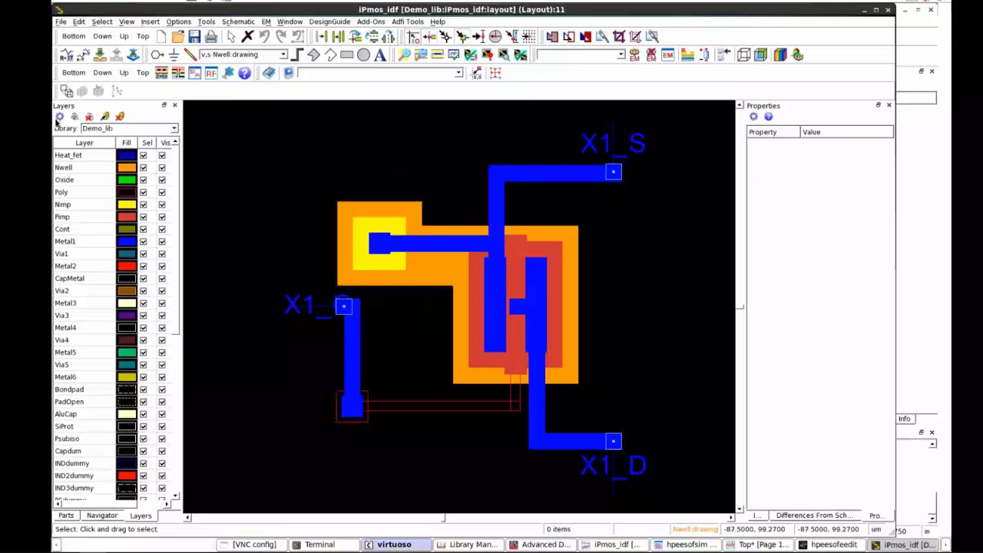
# Step: List only the used layers of the iPmos_idf layout and hide every layer except Heat_fet
pyautogui.click(60, 118)
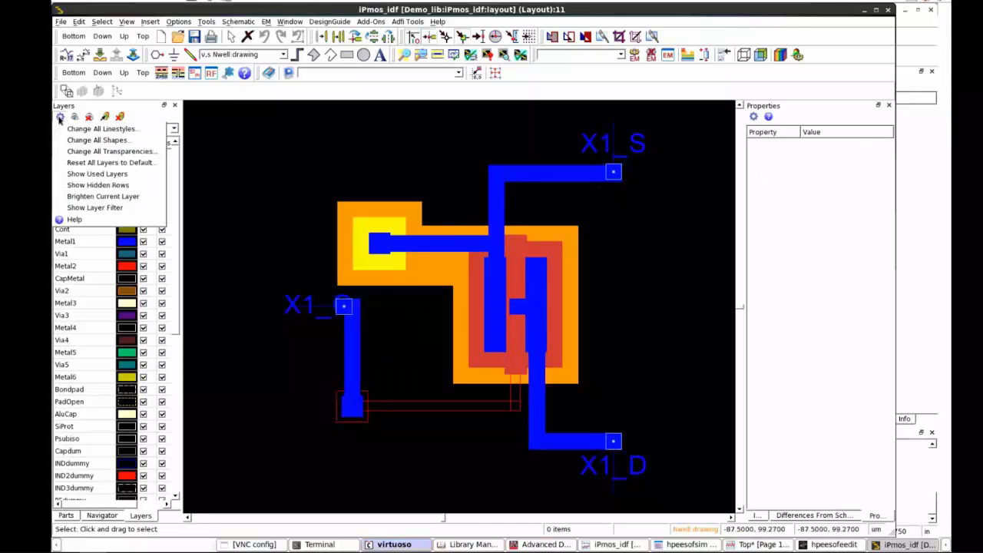
pyautogui.click(71, 174)
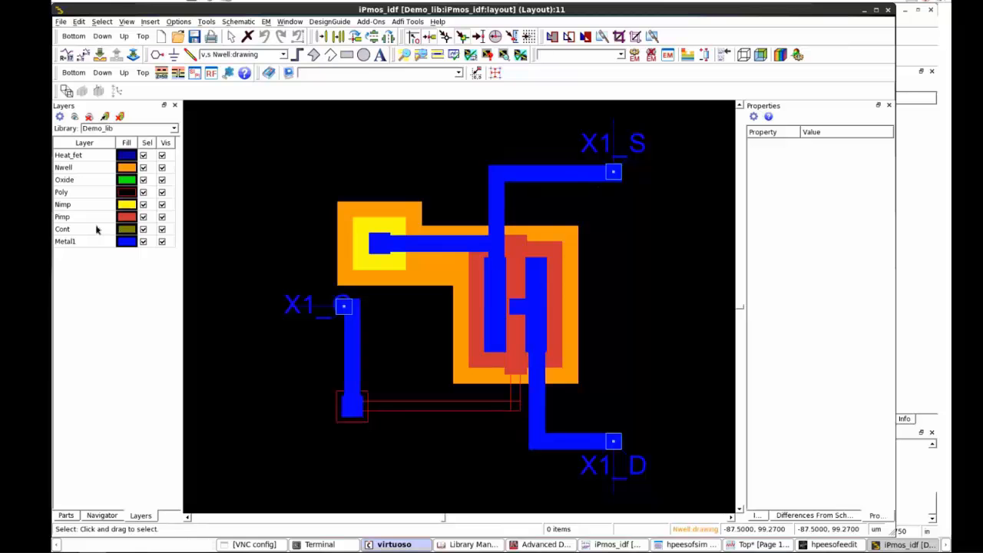
pyautogui.moveTo(274, 248); pyautogui.dragTo(237, 256)
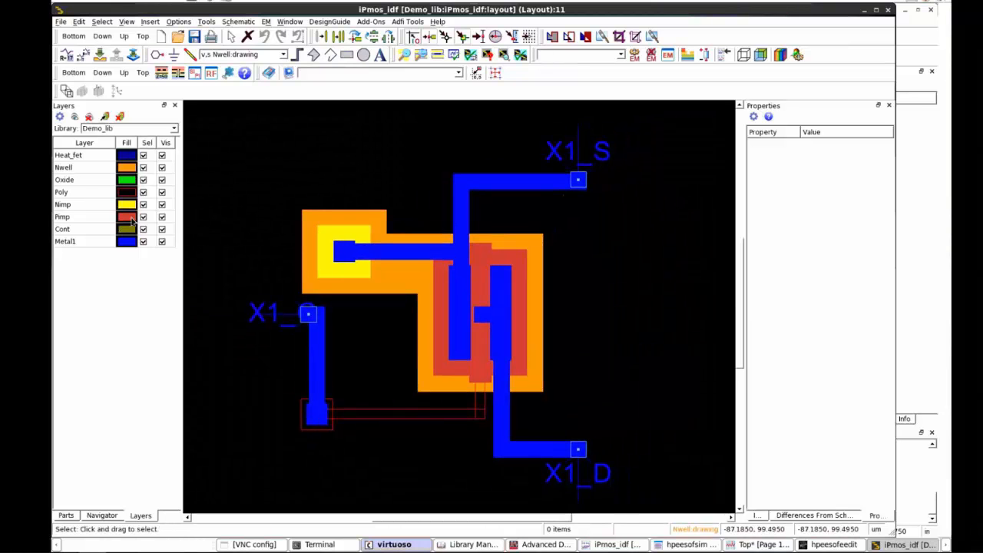
pyautogui.click(68, 154)
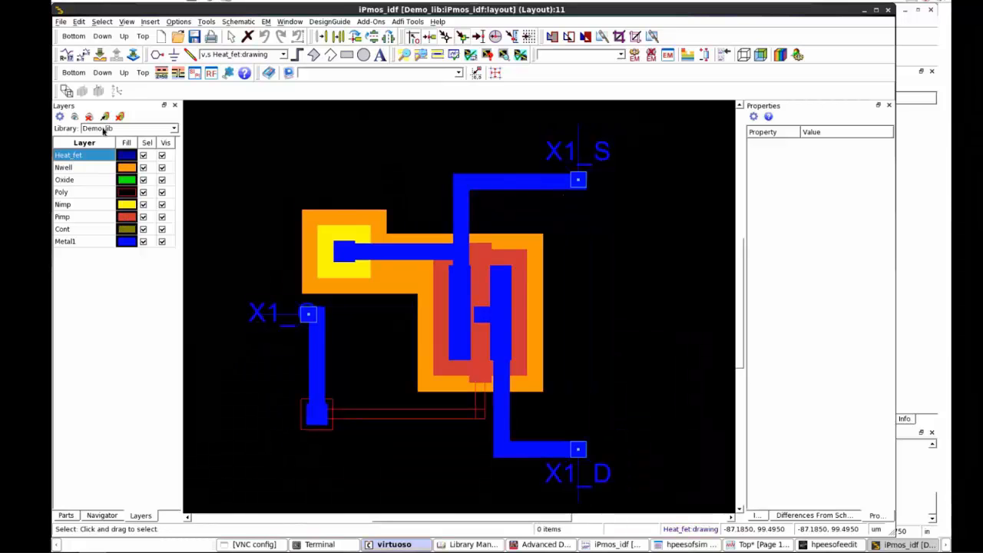
pyautogui.click(89, 116)
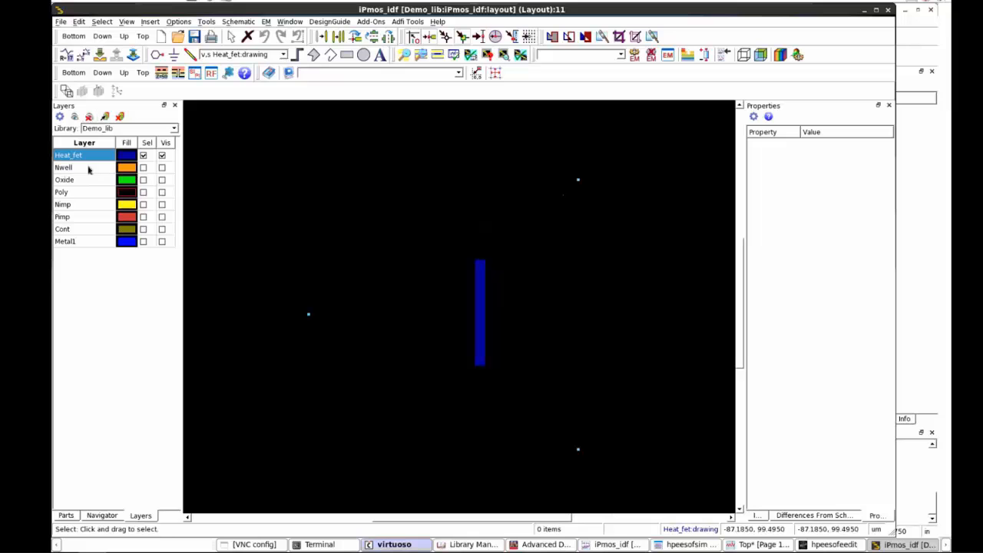
# Step: Show the Poly layer and add the text label X1.PM0.pmos1 on the Heat_fet layer, anchored on the Heat_fet rectangle
pyautogui.click(143, 192)
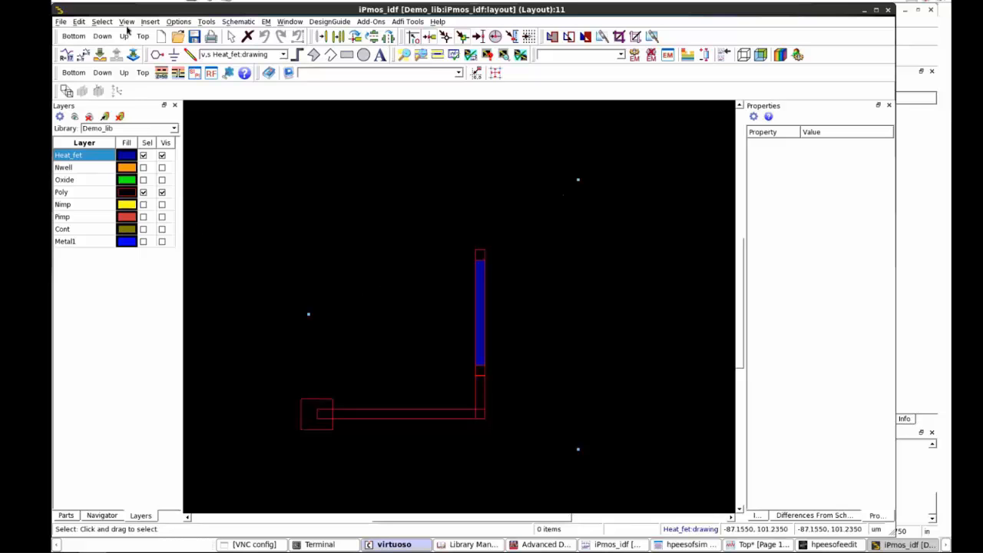
pyautogui.click(150, 22)
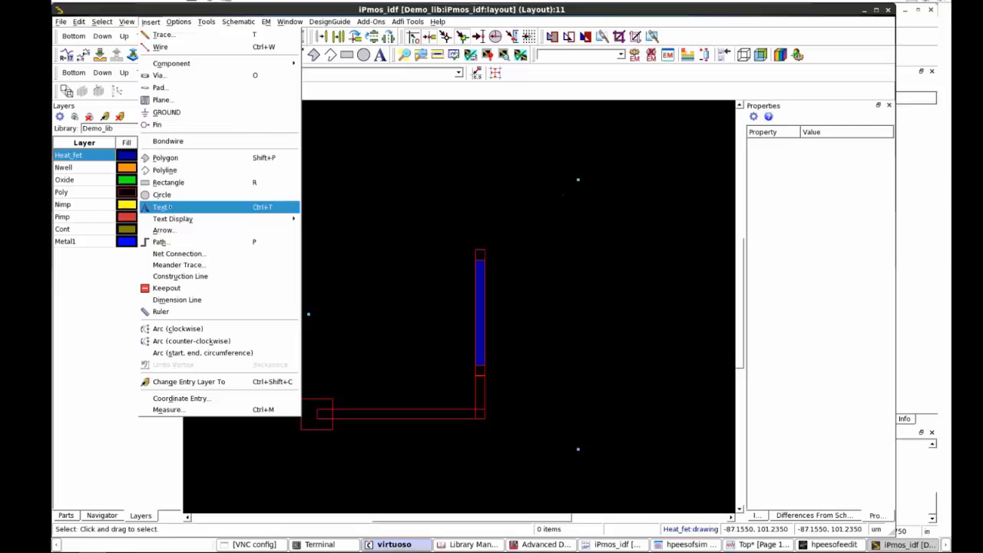
pyautogui.click(173, 206)
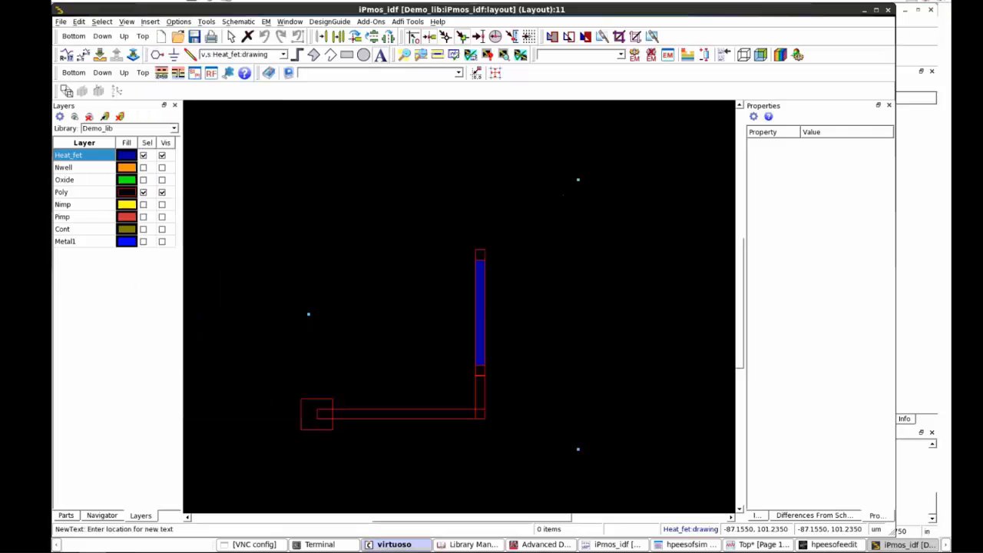
pyautogui.click(483, 290)
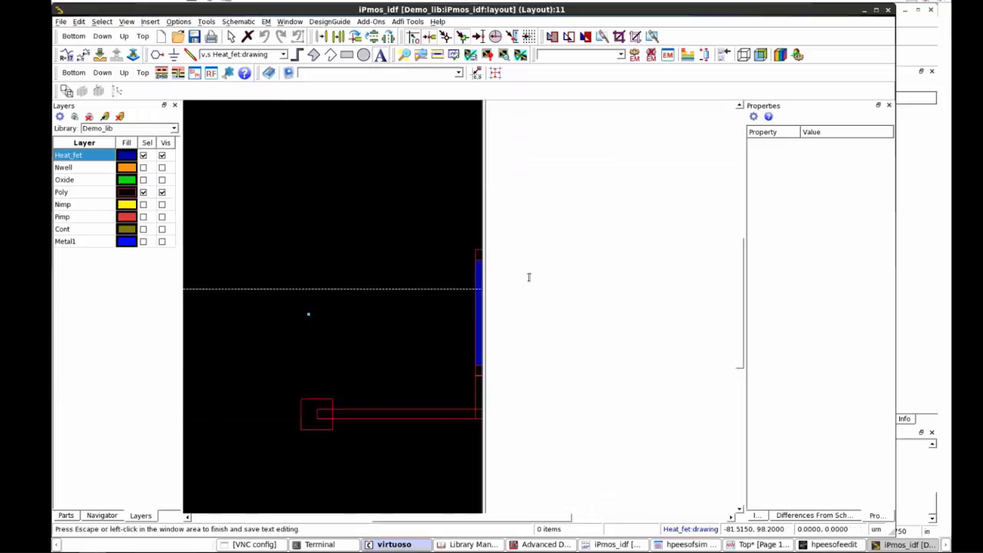
pyautogui.scroll(-2, 528, 278)
pyautogui.scroll(-3, 527, 277)
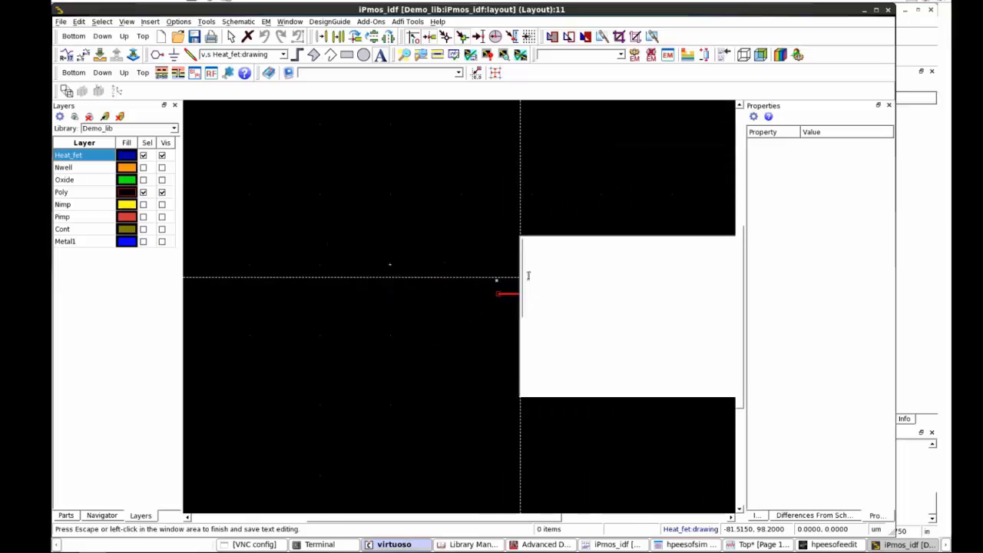
pyautogui.moveTo(507, 274); pyautogui.dragTo(421, 283)
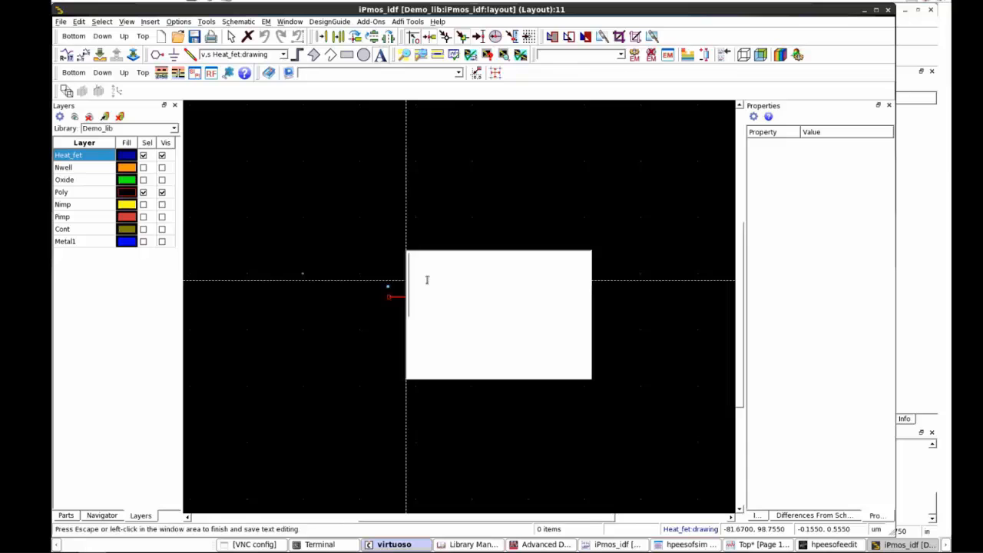
pyautogui.write('X1.')
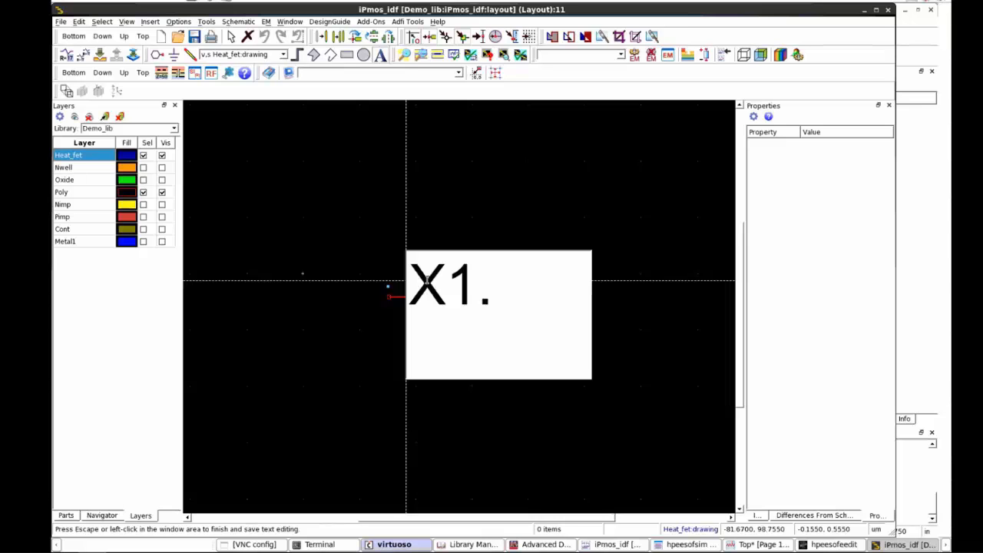
pyautogui.write('PM0')
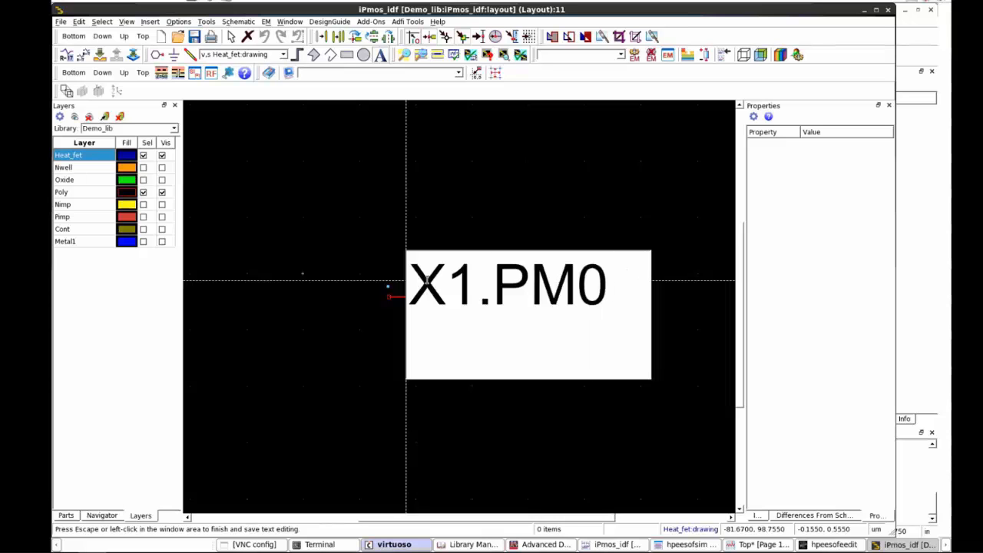
pyautogui.write('.')
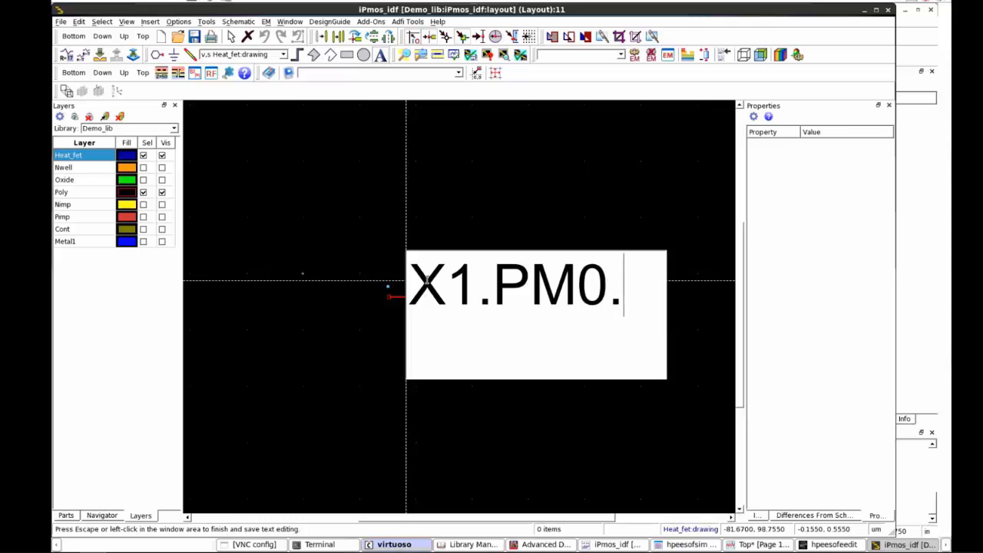
pyautogui.write('pmo')
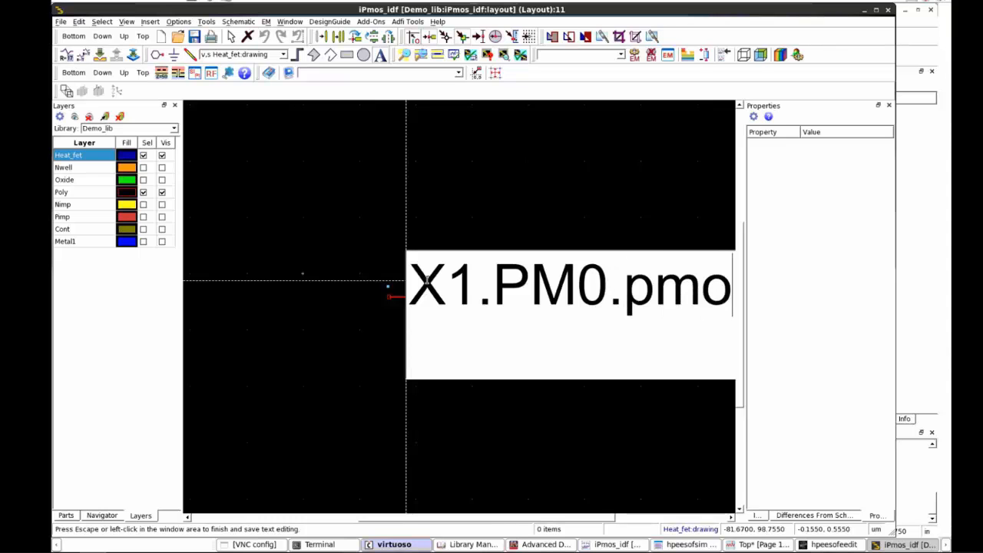
pyautogui.write('s1')
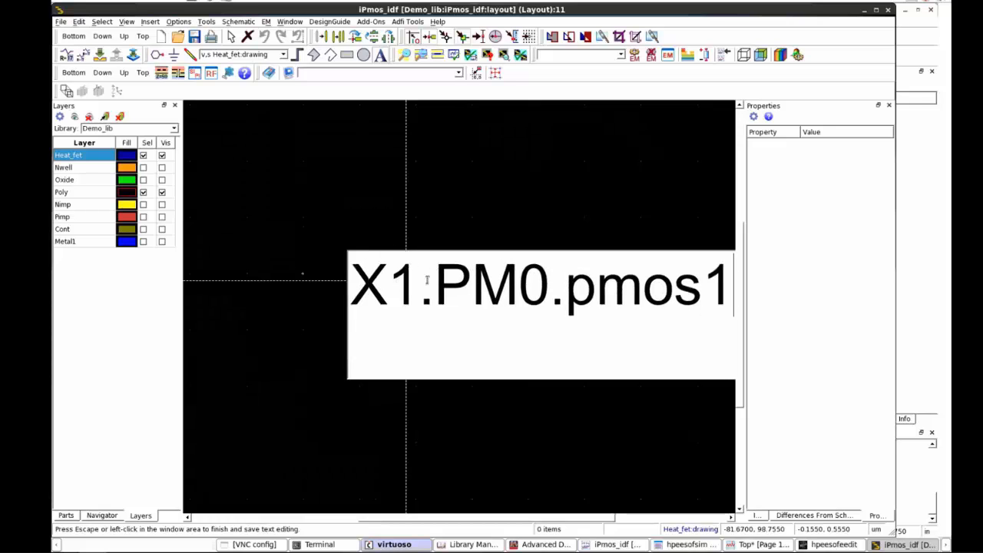
pyautogui.click(583, 196)
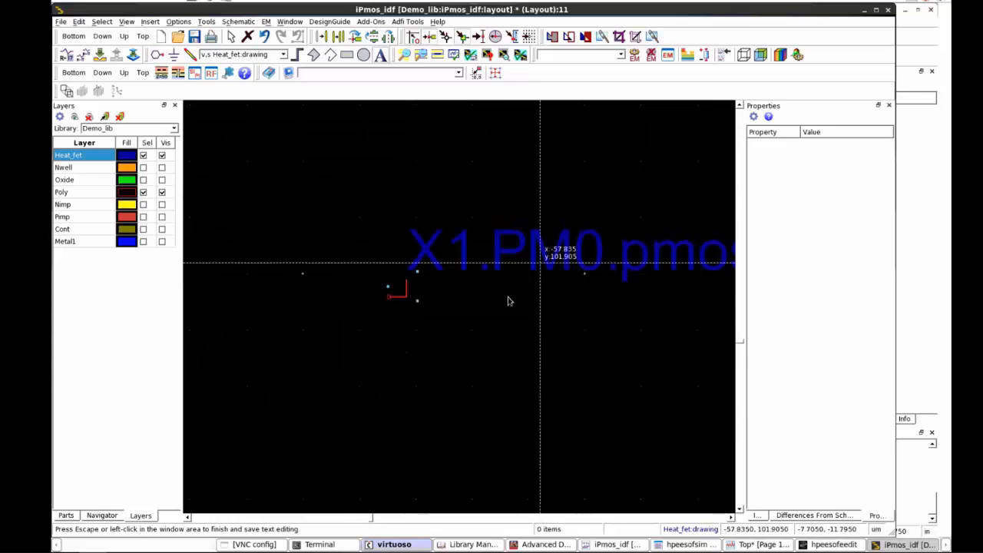
# Step: Select the X1.PM0.pmos1 label and reduce its text size to 0.4
pyautogui.click(504, 249)
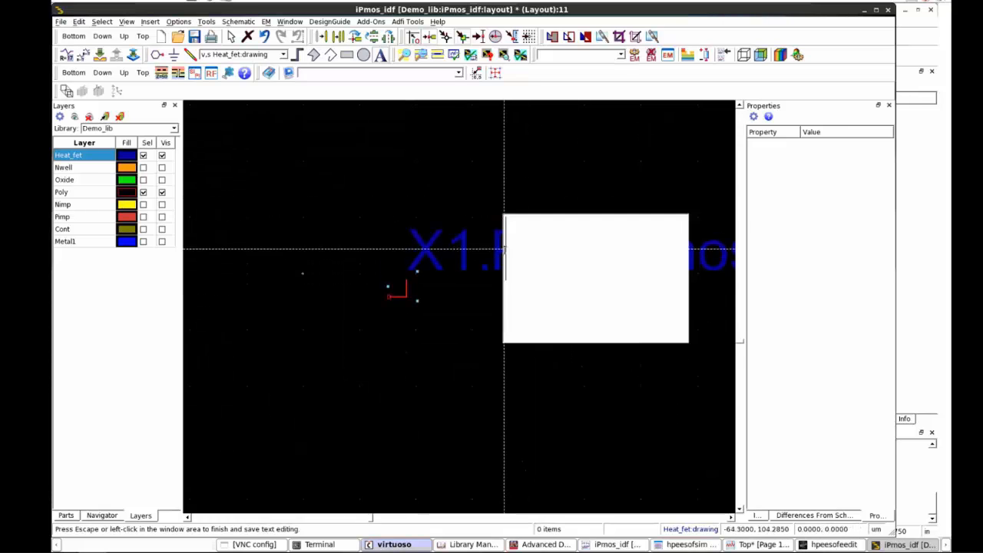
pyautogui.click(447, 265)
pyautogui.click(428, 260)
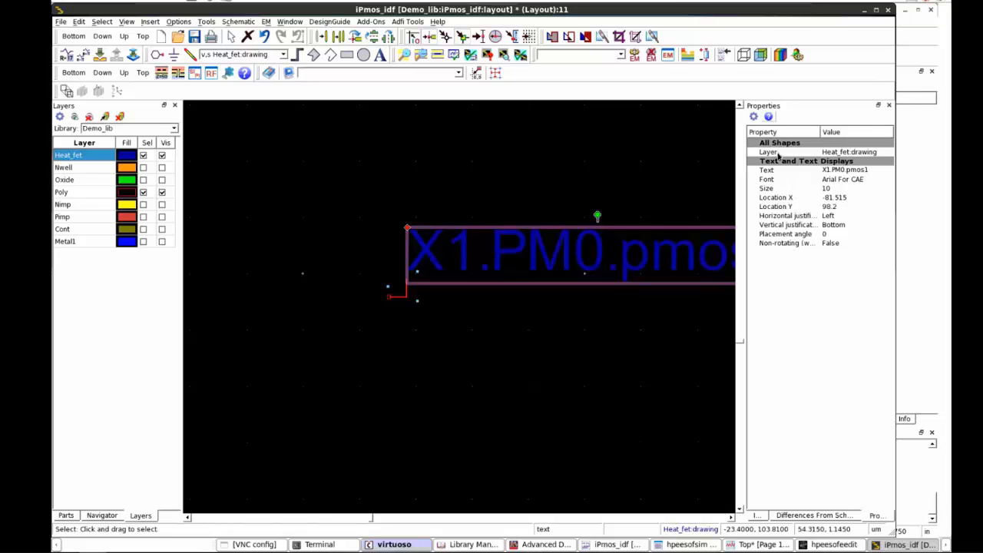
pyautogui.click(829, 190)
pyautogui.write('1')
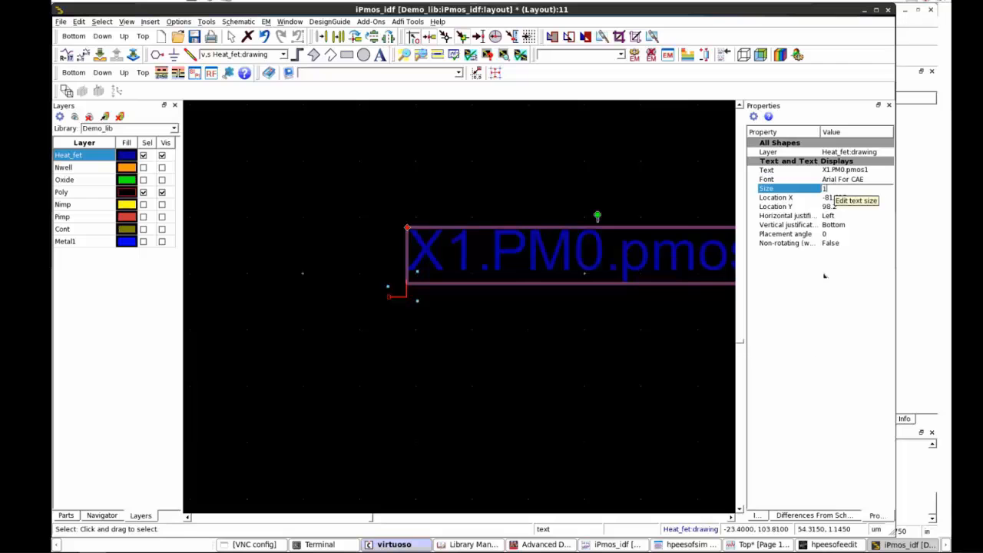
pyautogui.click(815, 357)
pyautogui.scroll(3, 412, 292)
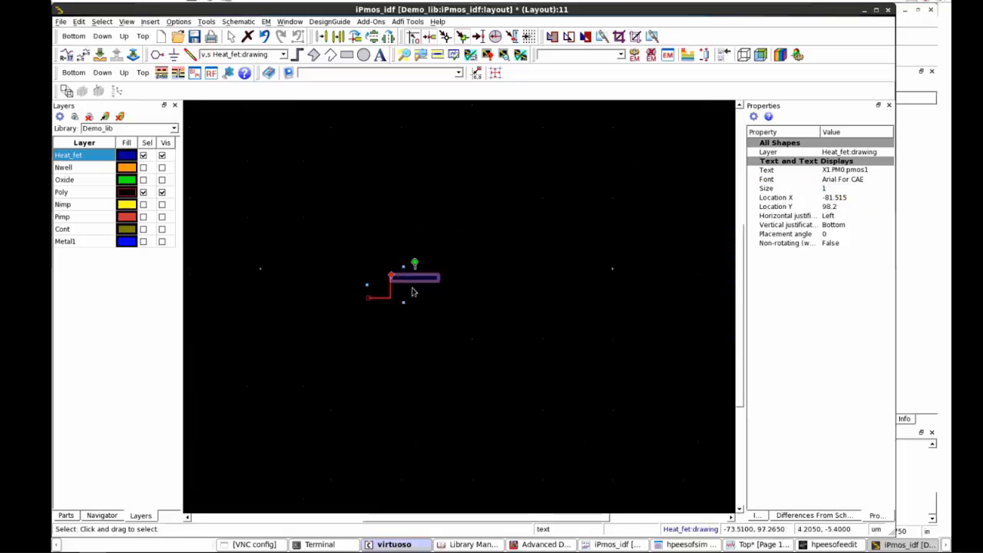
pyautogui.click(839, 189)
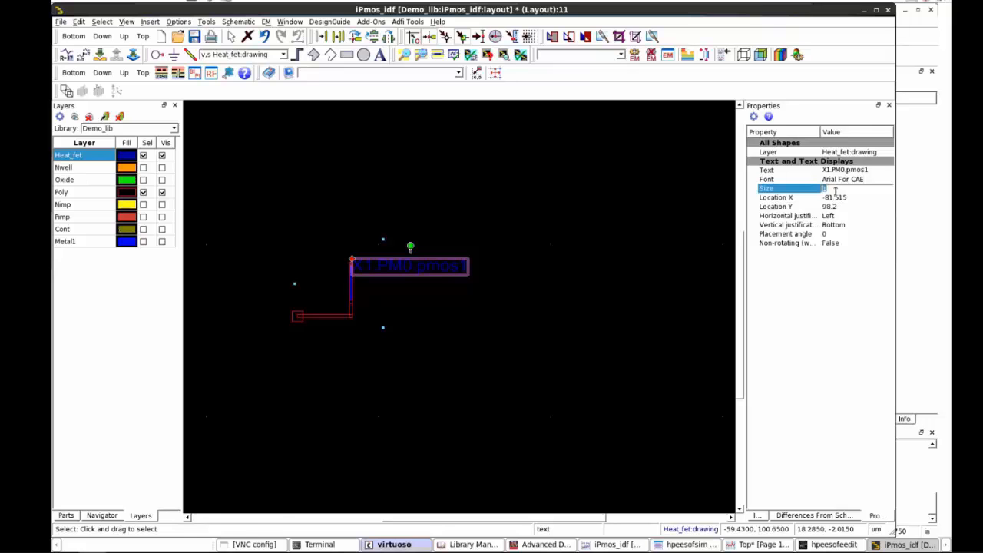
pyautogui.write('0.4')
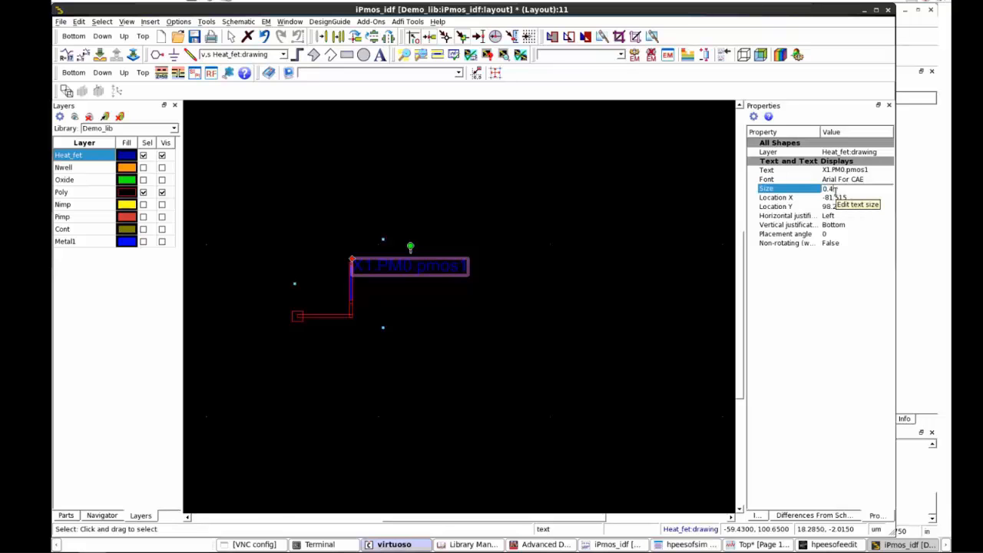
pyautogui.click(609, 318)
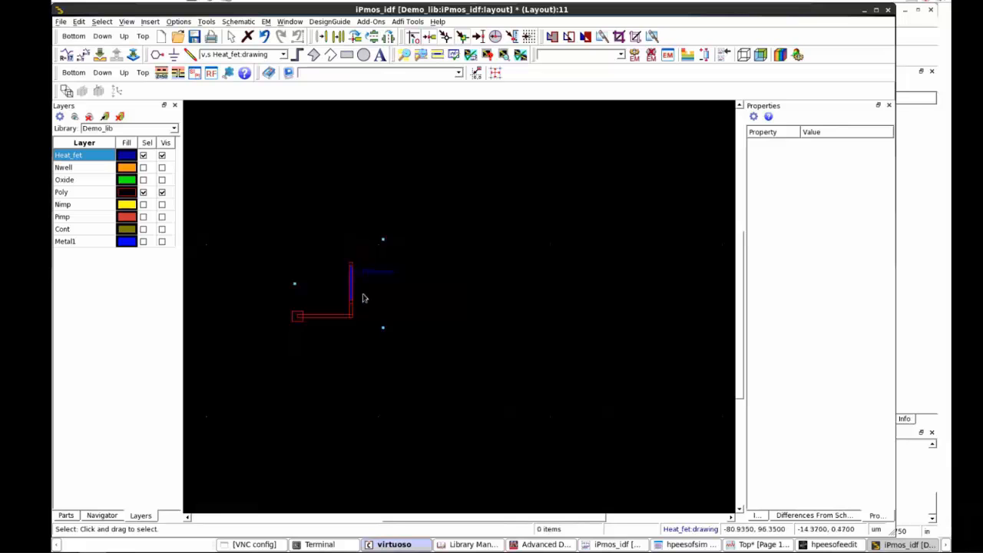
pyautogui.scroll(2, 364, 297)
pyautogui.scroll(1, 365, 296)
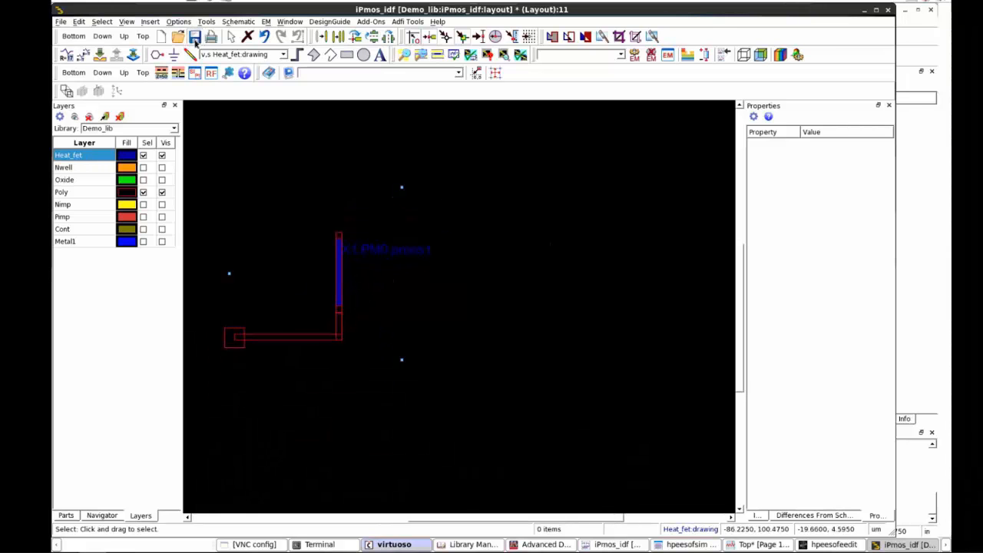
# Step: Save the iPmos_idf layout and make all of its layers visible again
pyautogui.click(195, 38)
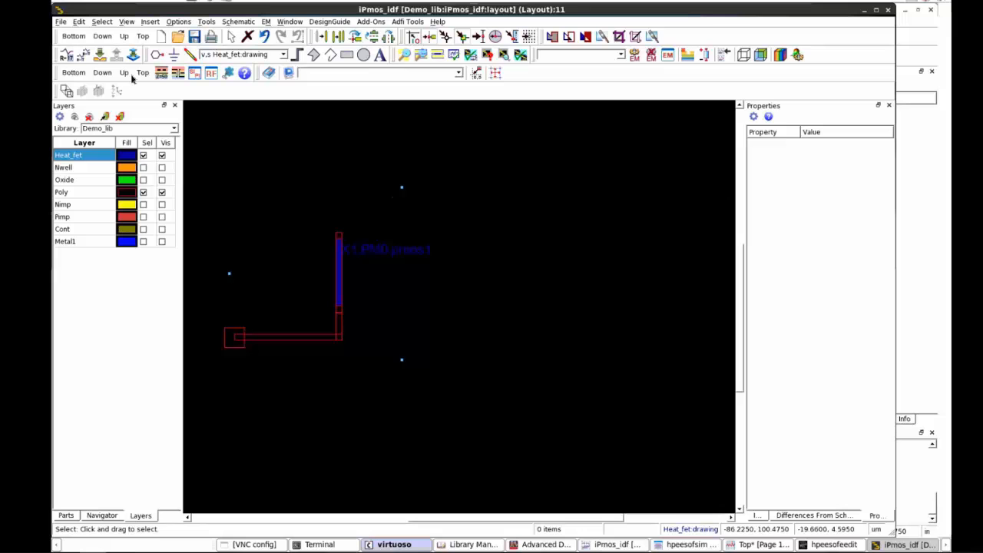
pyautogui.click(76, 116)
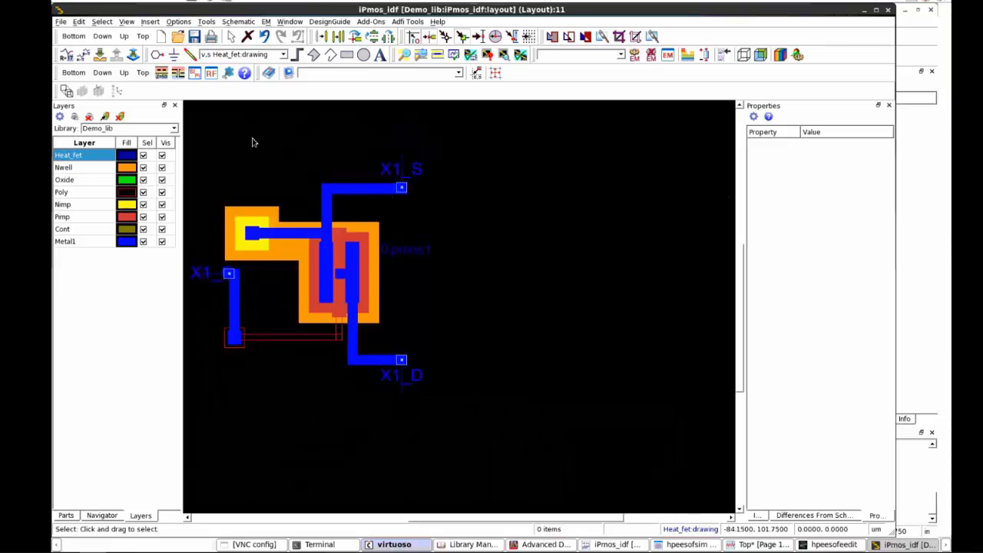
pyautogui.press('f')
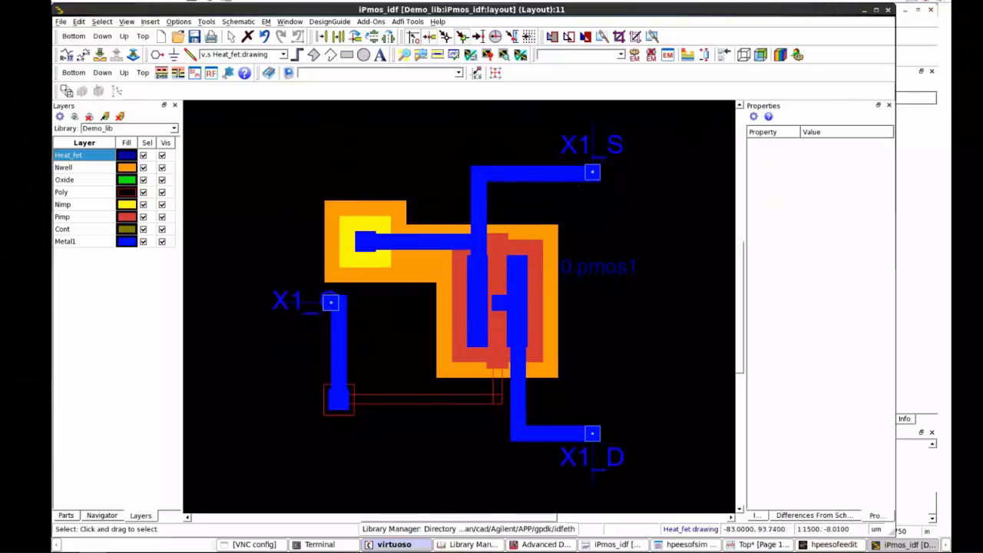
# Step: Return to the Top schematic and activate the Electrothermal controller
pyautogui.click(585, 545)
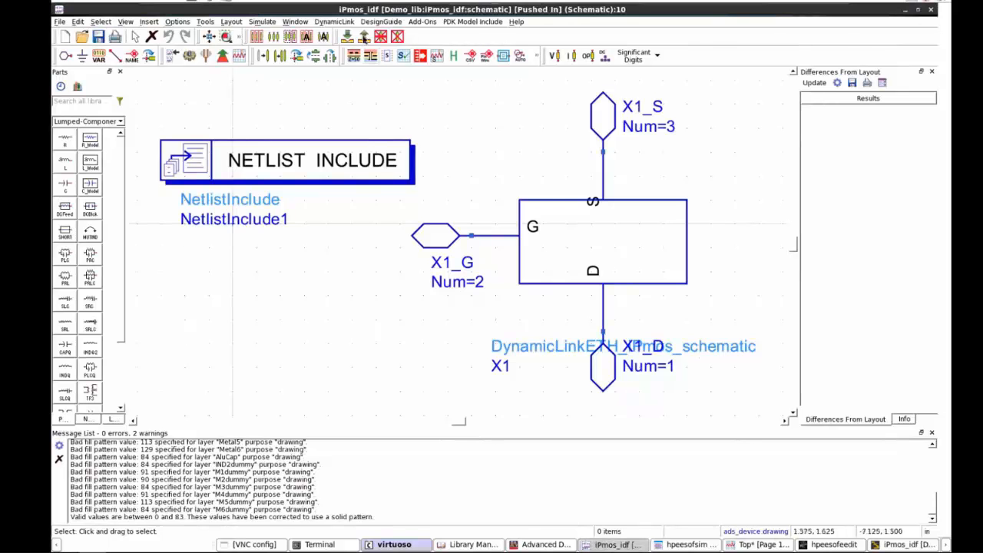
pyautogui.click(363, 36)
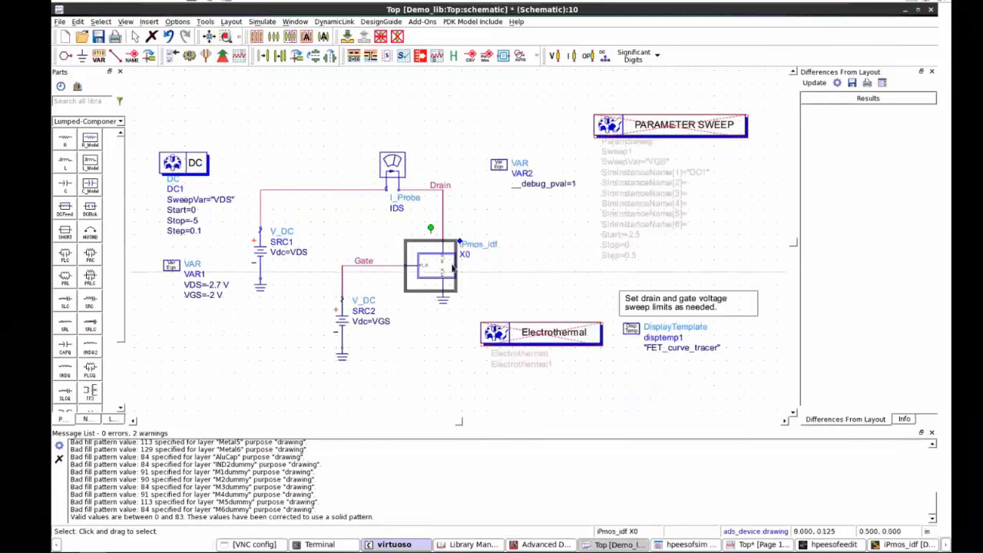
pyautogui.click(517, 331)
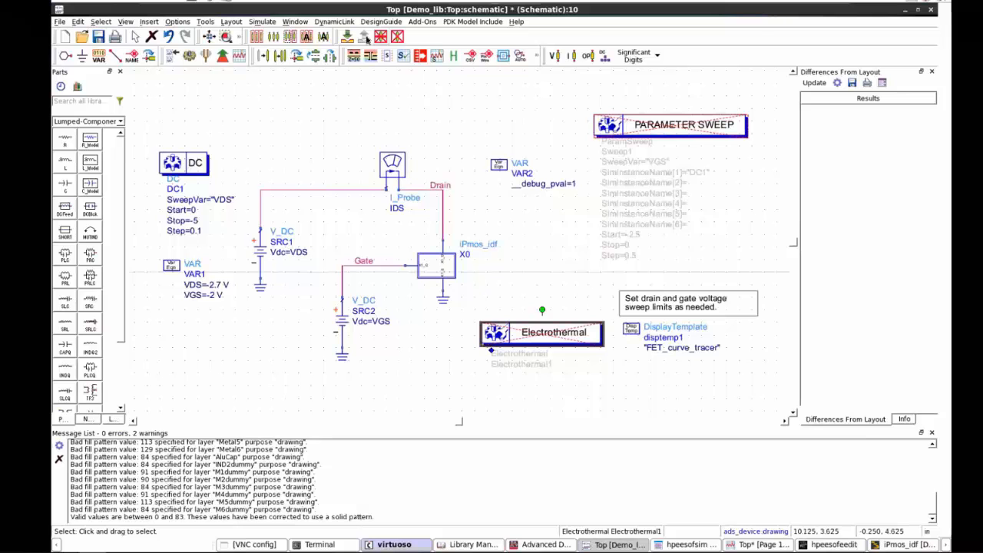
pyautogui.click(397, 38)
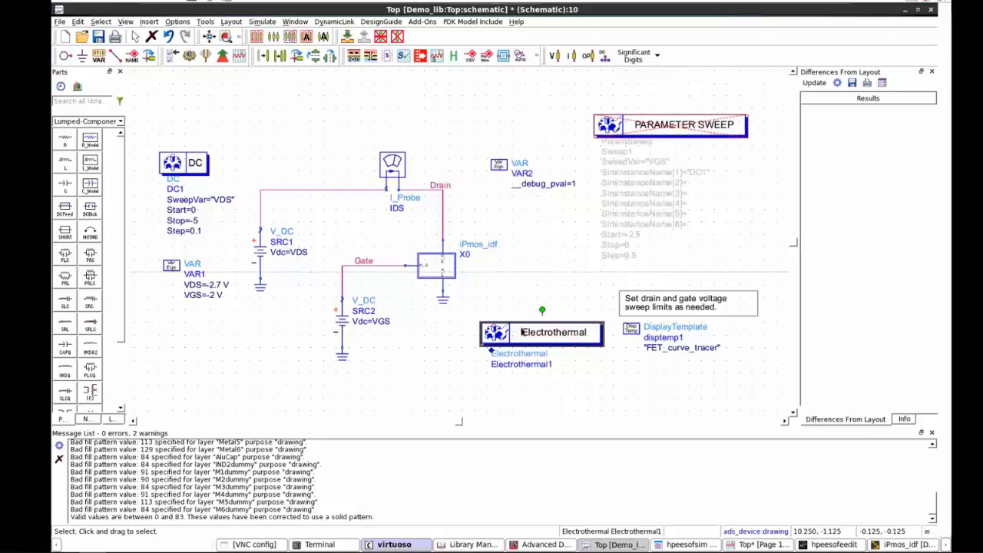
# Step: Deactivate the VAR2 debug variable, then run the electrothermal simulation of Top
pyautogui.click(498, 164)
pyautogui.click(397, 37)
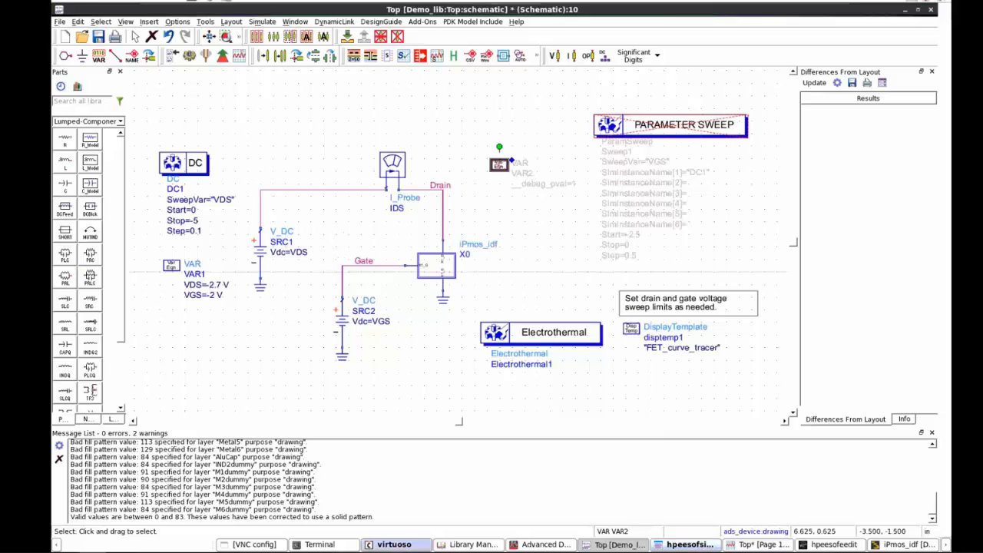
pyautogui.click(674, 544)
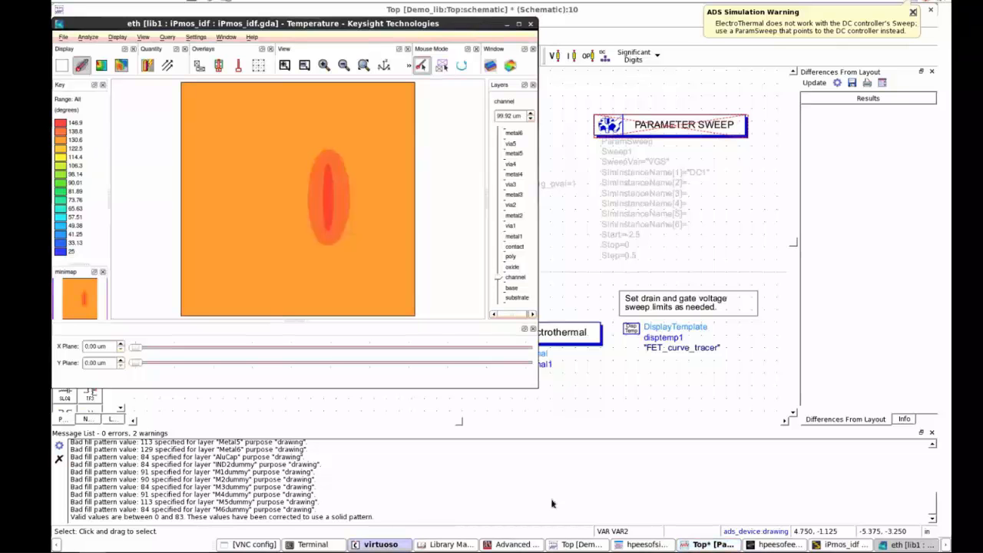
# Step: Draw two small Metal1 squares in the iPmos_idf layout, well beyond the device's upper-left and lower-right corners, and save the layout
pyautogui.click(828, 545)
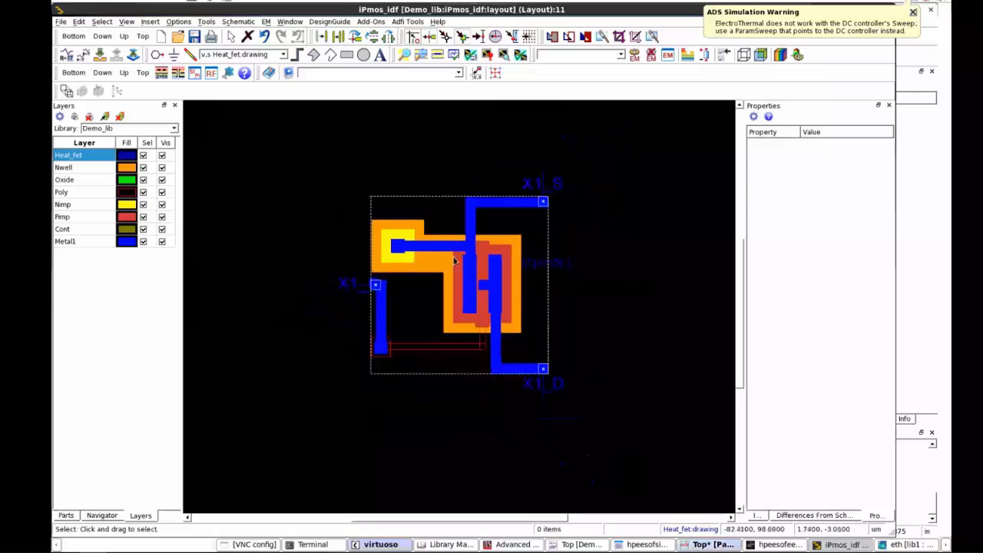
pyautogui.scroll(-1, 454, 261)
pyautogui.click(58, 241)
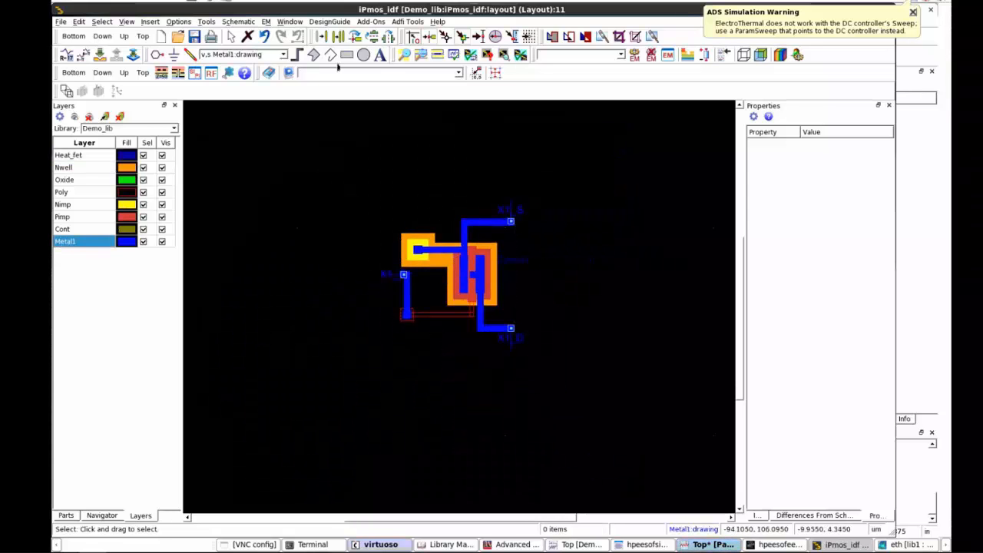
pyautogui.scroll(-1, 430, 242)
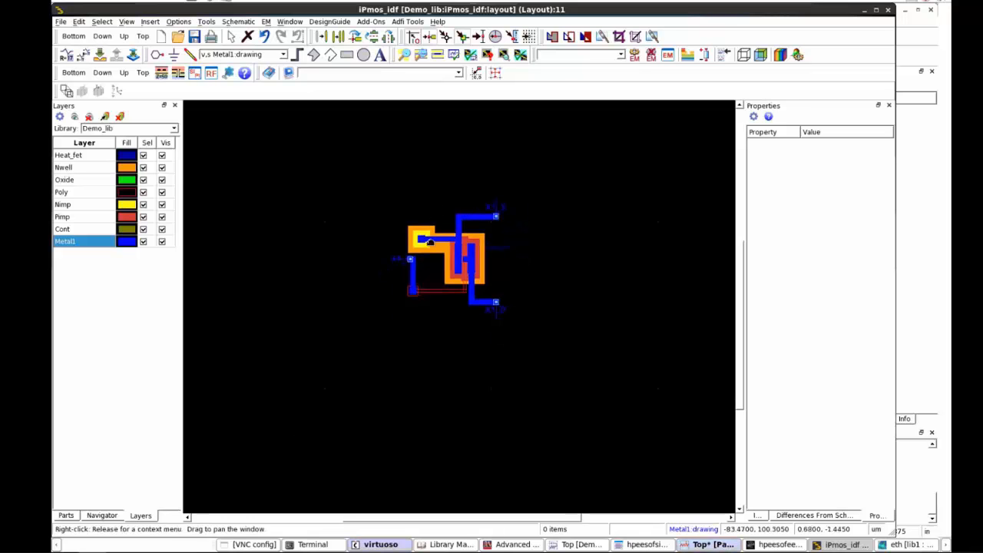
pyautogui.scroll(1, 430, 242)
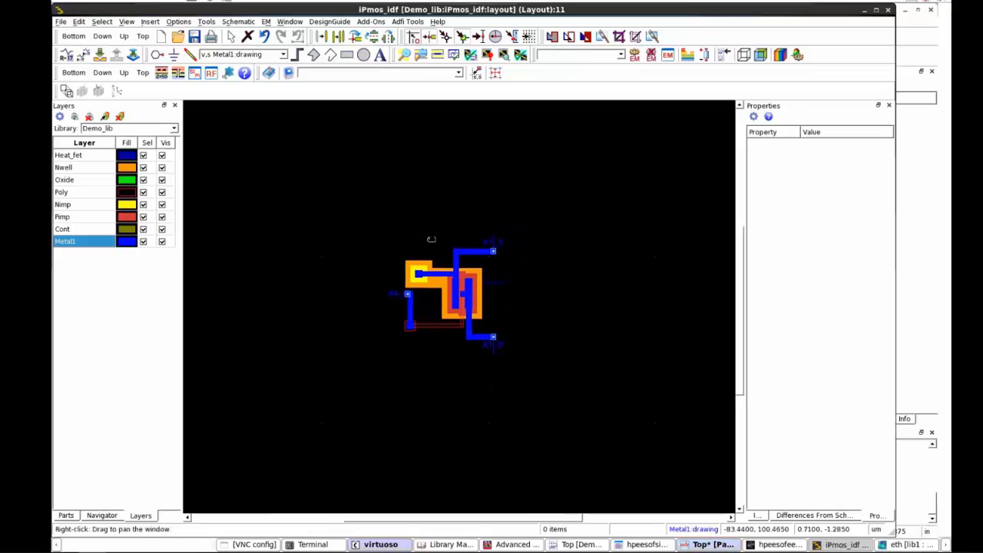
pyautogui.click(347, 55)
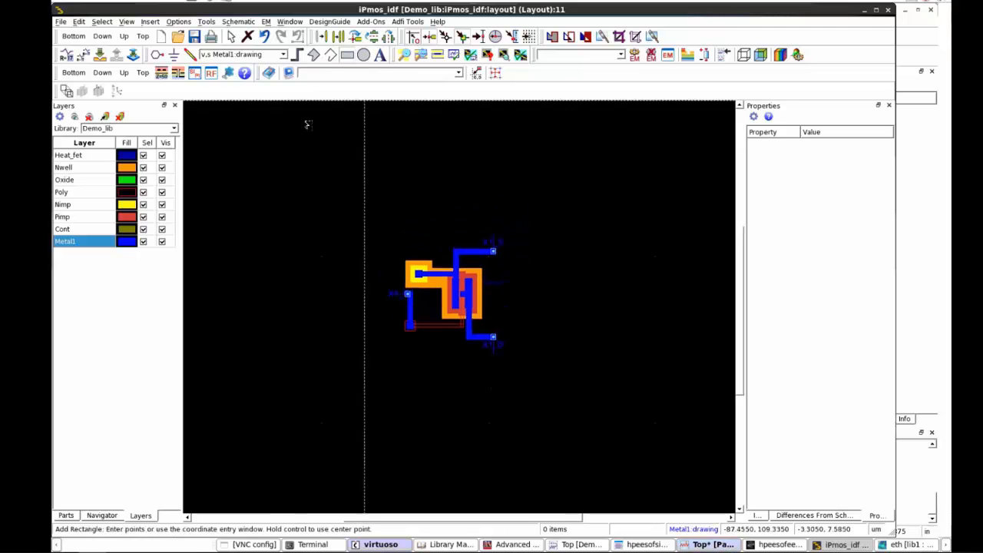
pyautogui.click(265, 108)
pyautogui.click(276, 118)
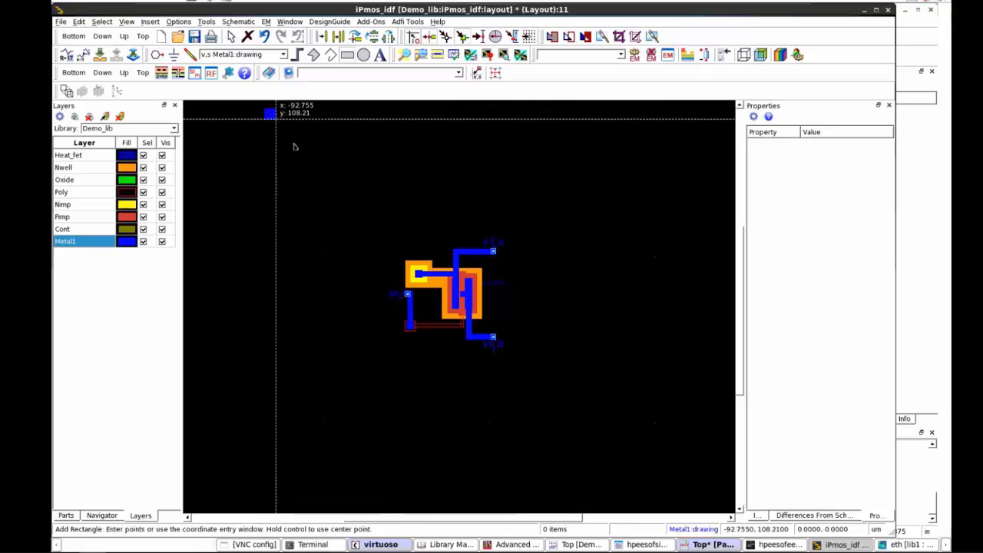
pyautogui.click(625, 482)
pyautogui.click(636, 493)
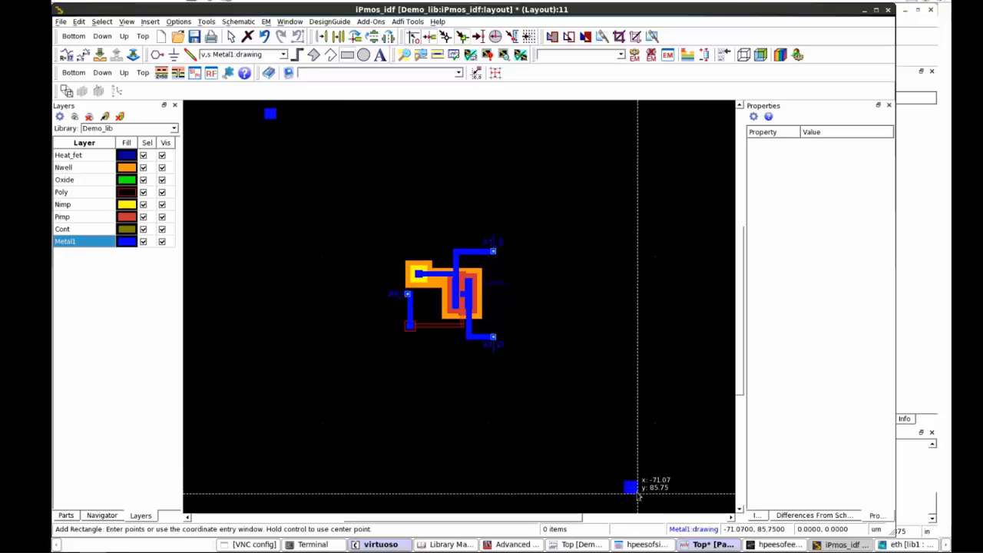
pyautogui.press('Escape')
pyautogui.hotkey('ctrl', 's')
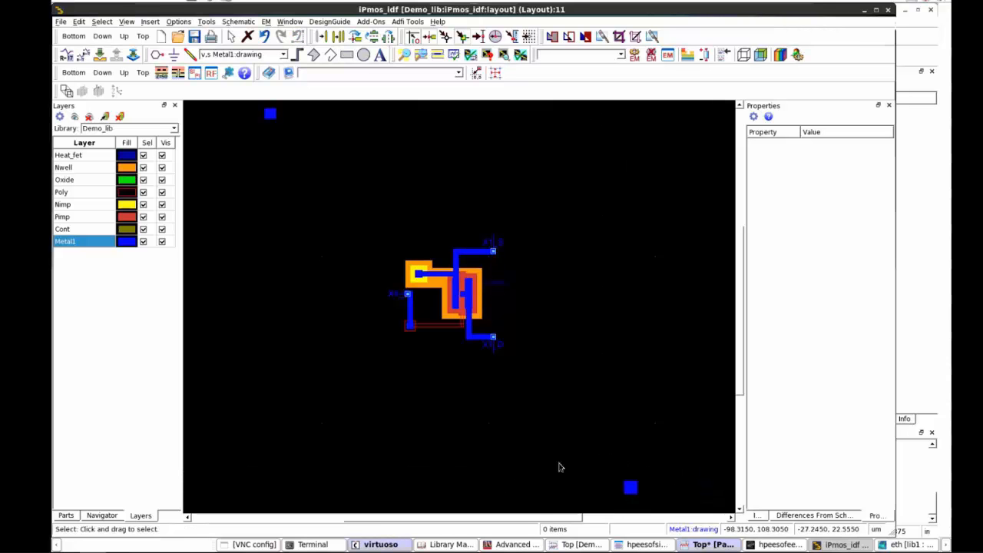
# Step: Return to the Top schematic and check the simulation window's messages and thermal iterations
pyautogui.click(574, 545)
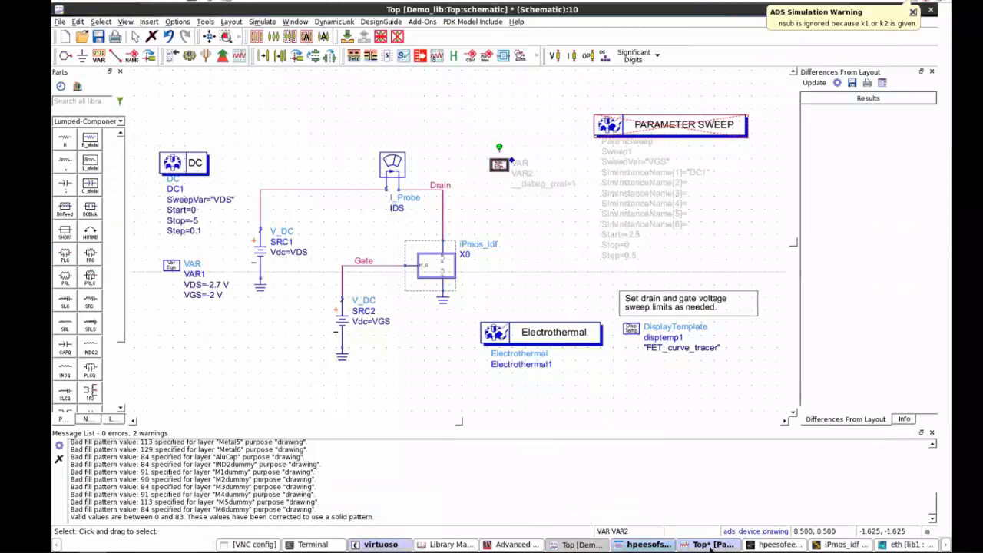
pyautogui.click(649, 545)
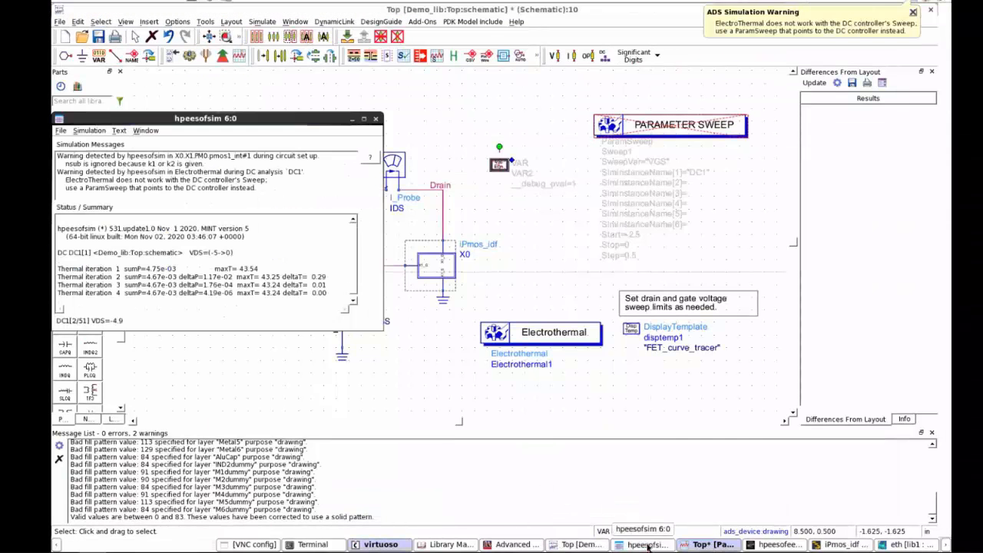